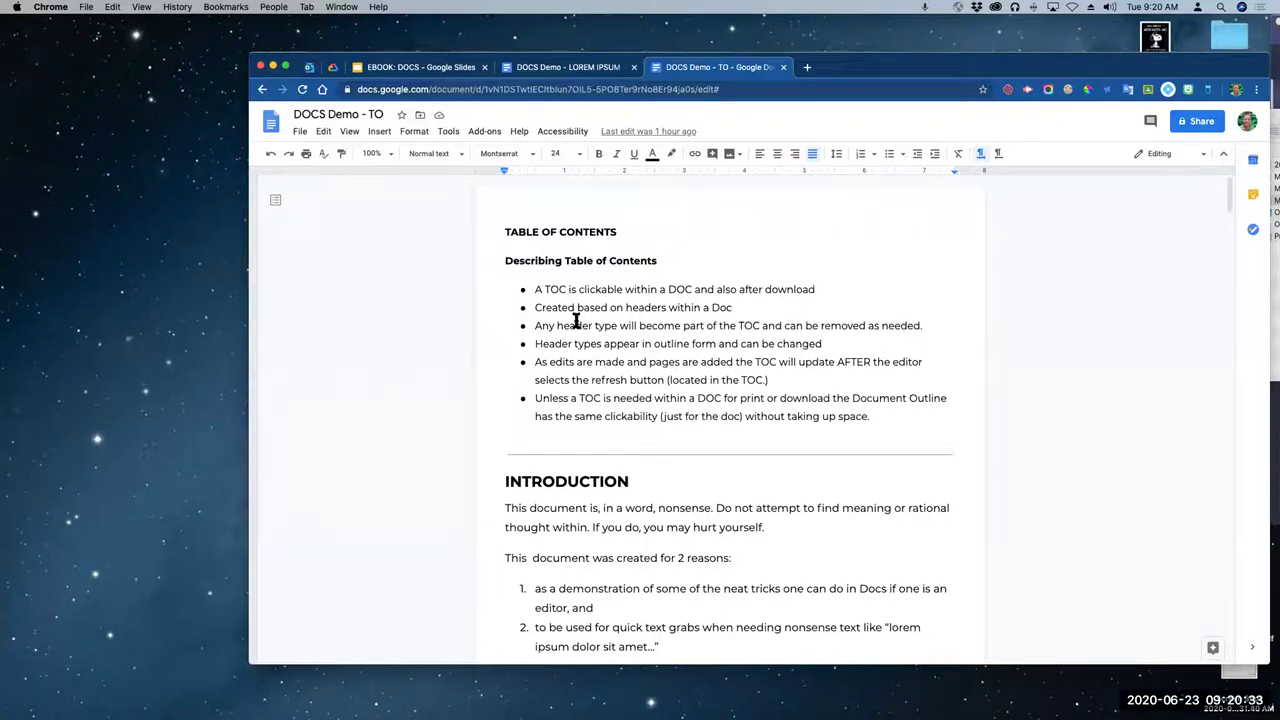
pyautogui.click(300, 133)
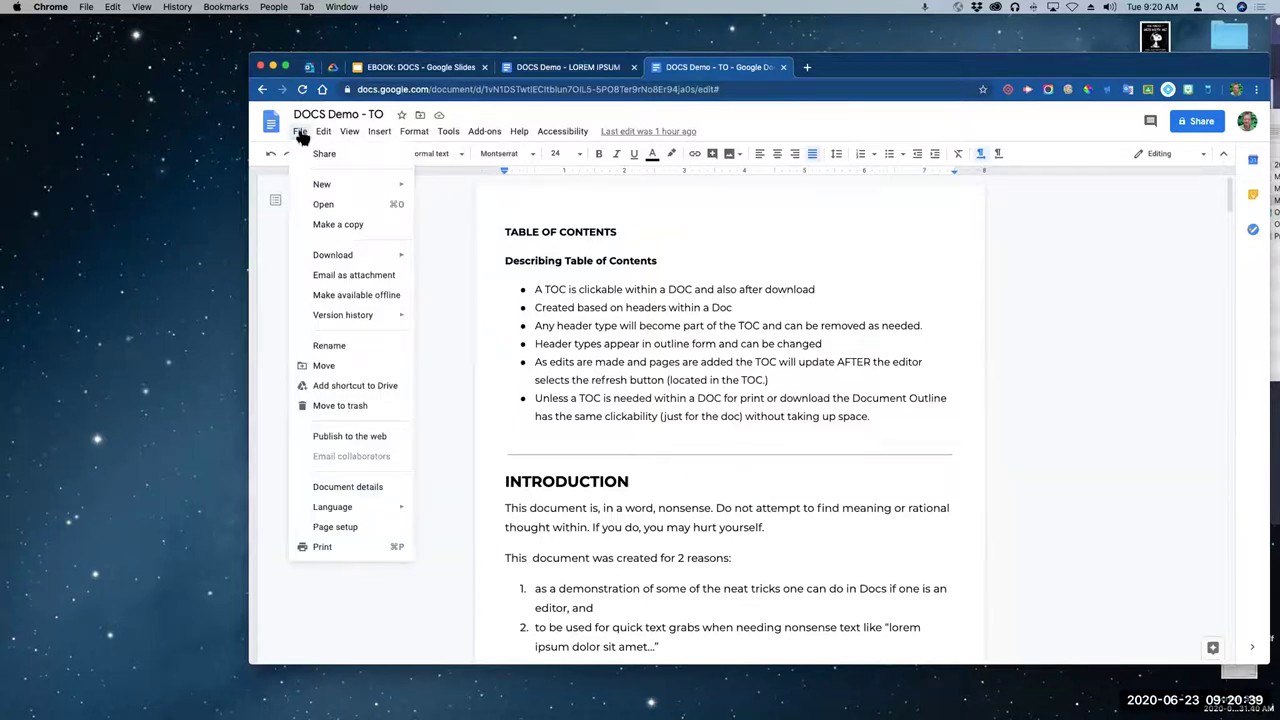
pyautogui.click(337, 283)
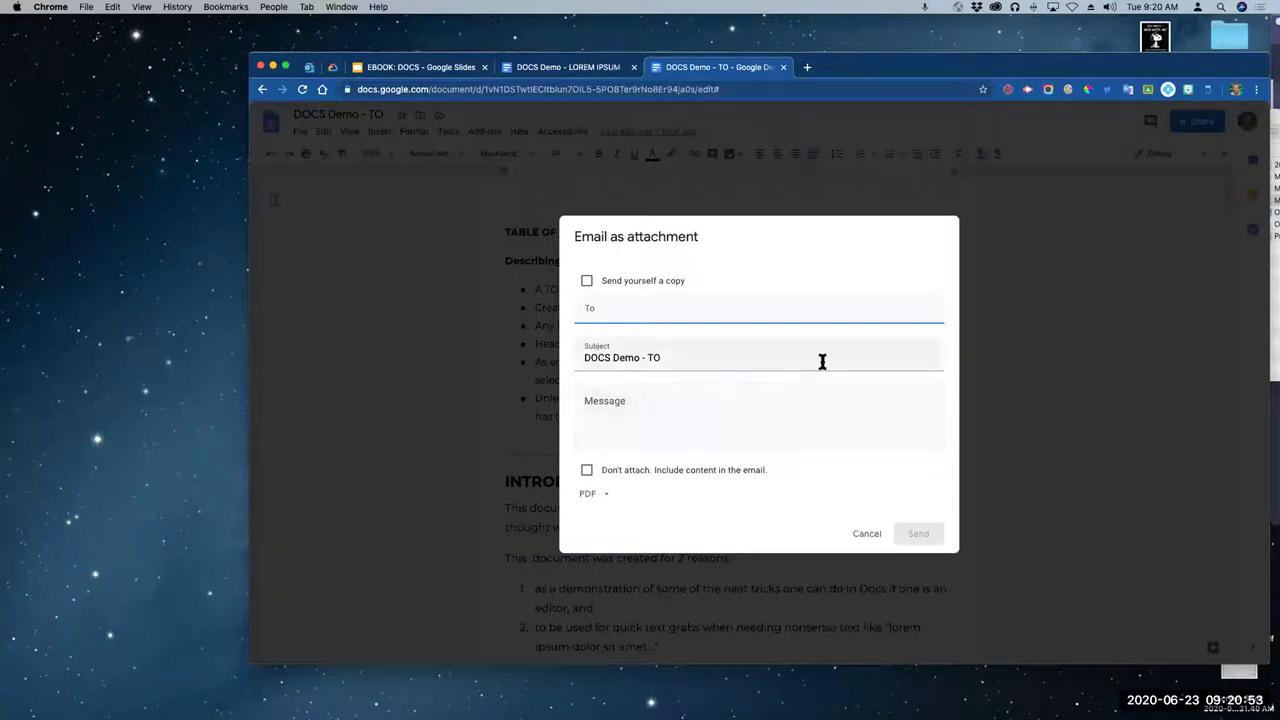
pyautogui.click(587, 284)
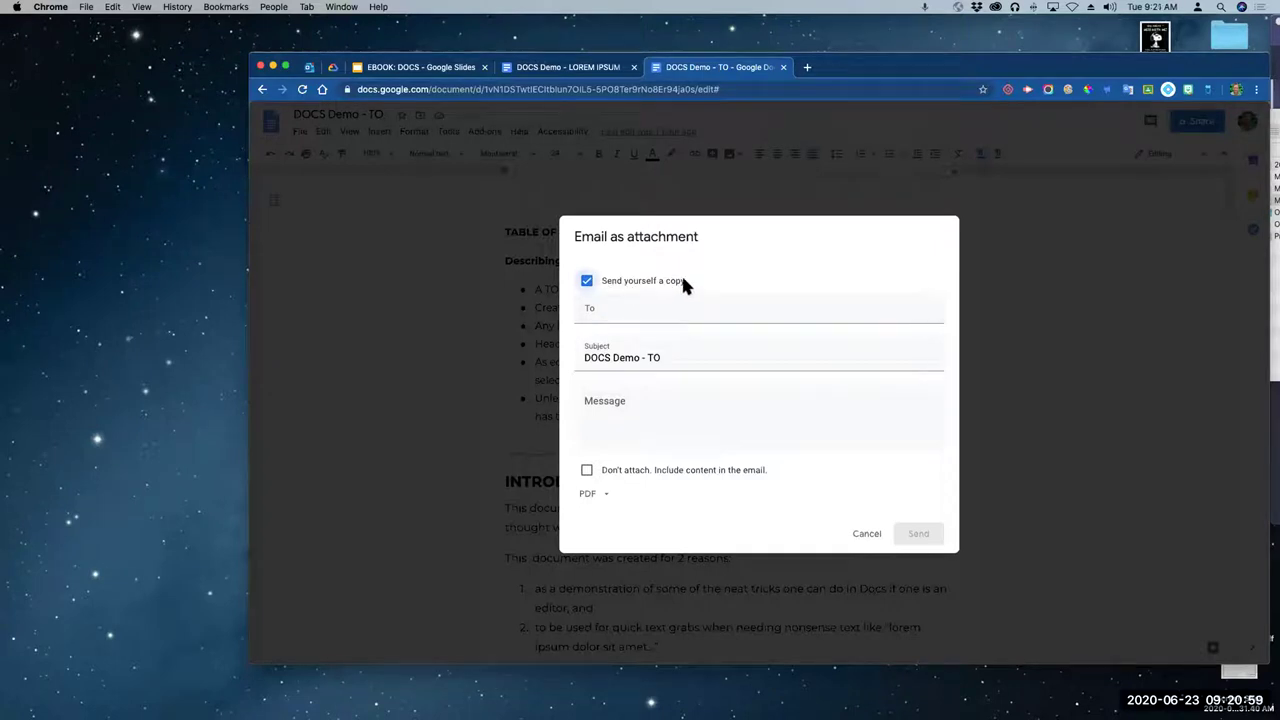
pyautogui.click(623, 312)
pyautogui.write('a')
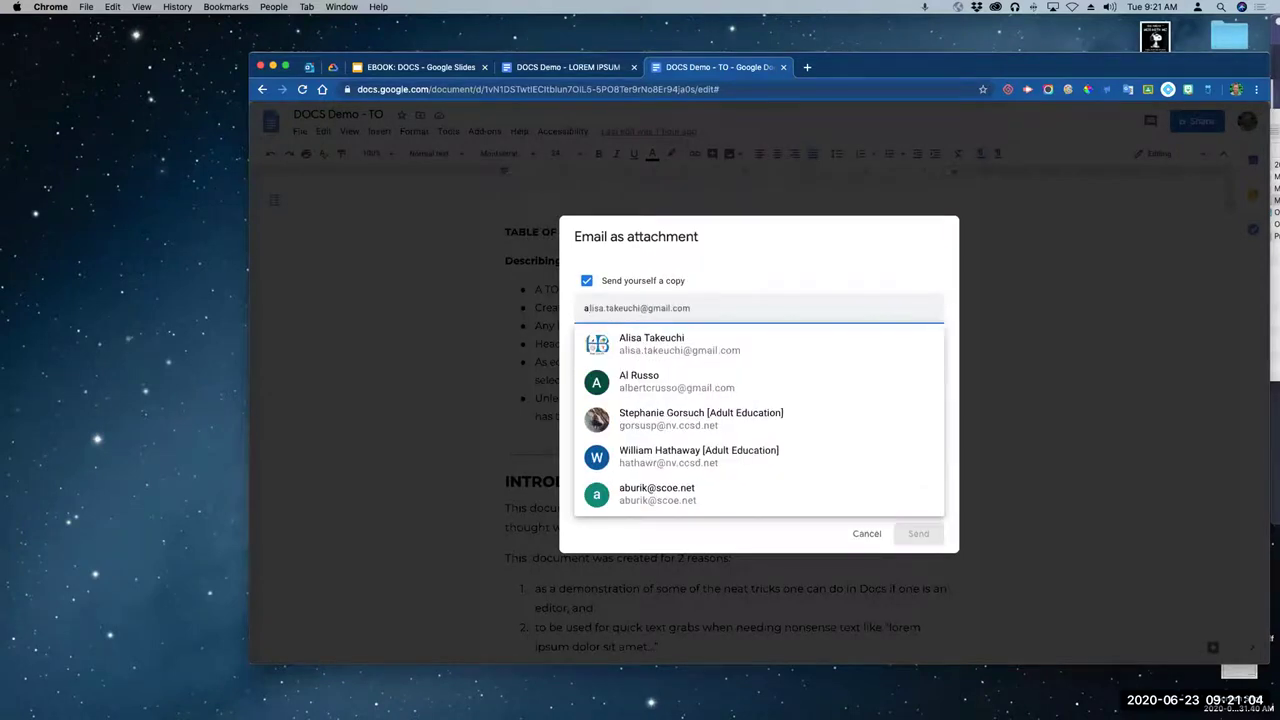
pyautogui.click(714, 338)
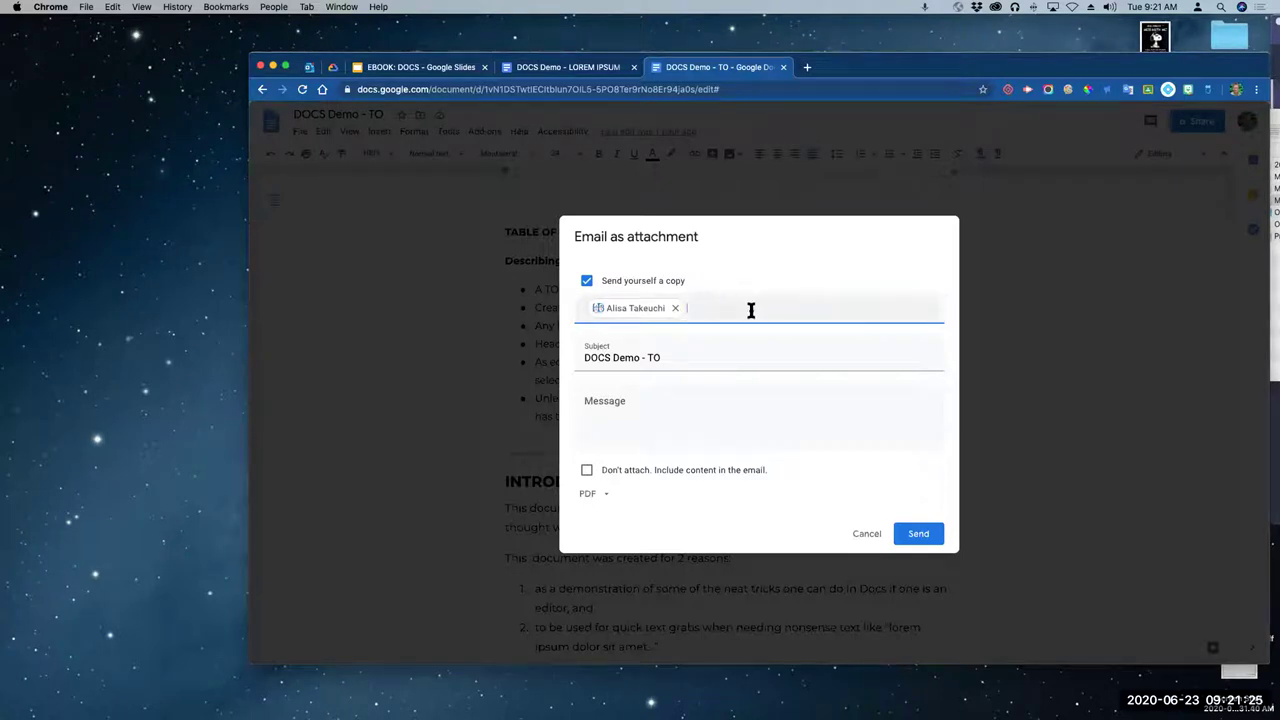
pyautogui.write('m')
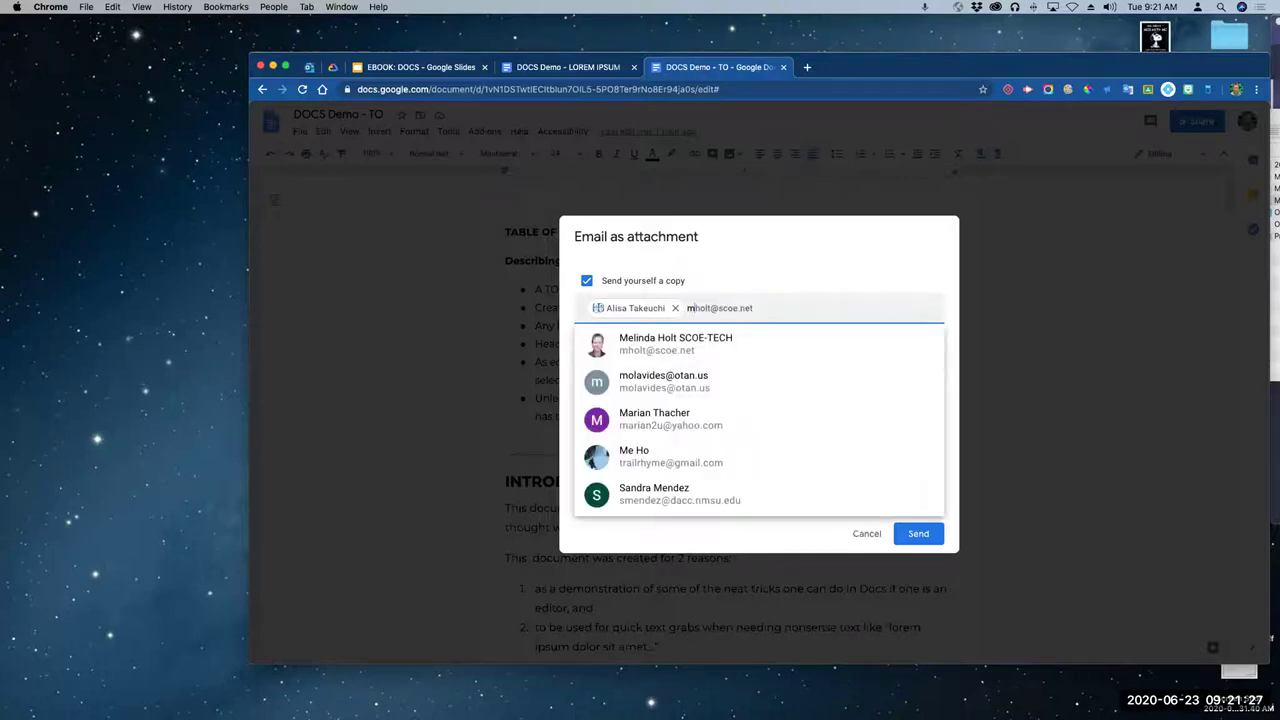
pyautogui.write('ol')
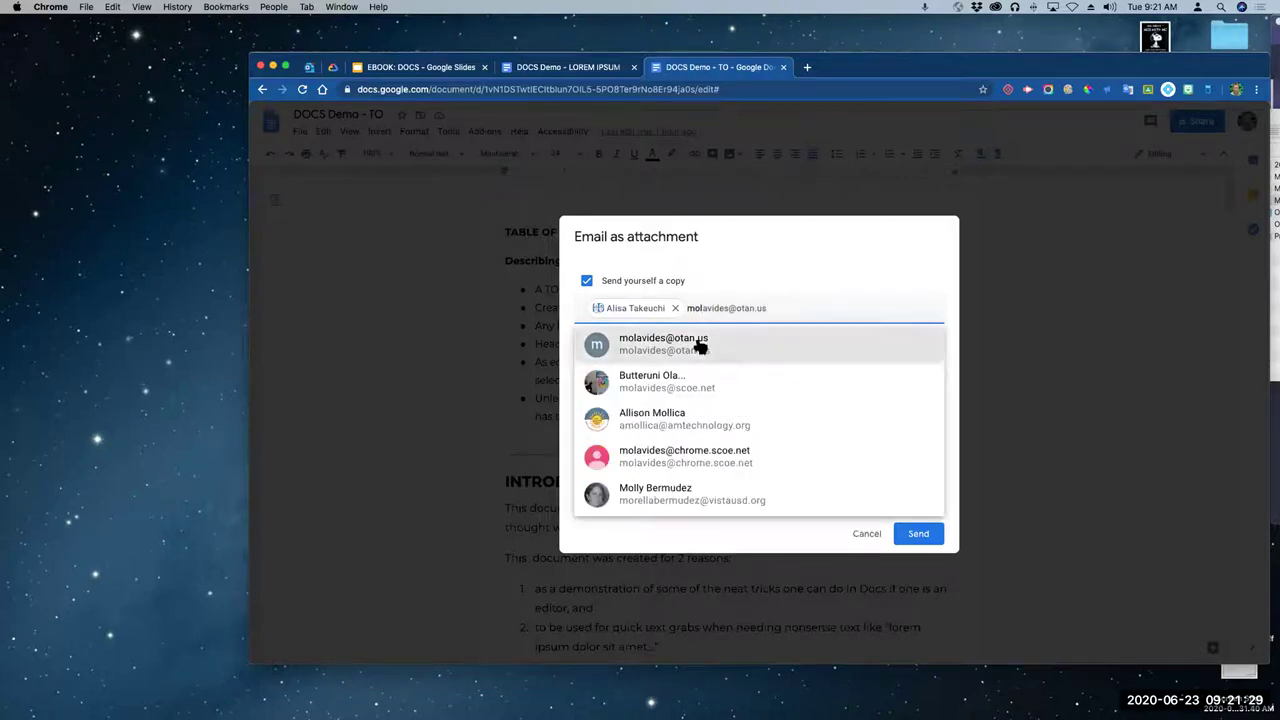
pyautogui.click(700, 345)
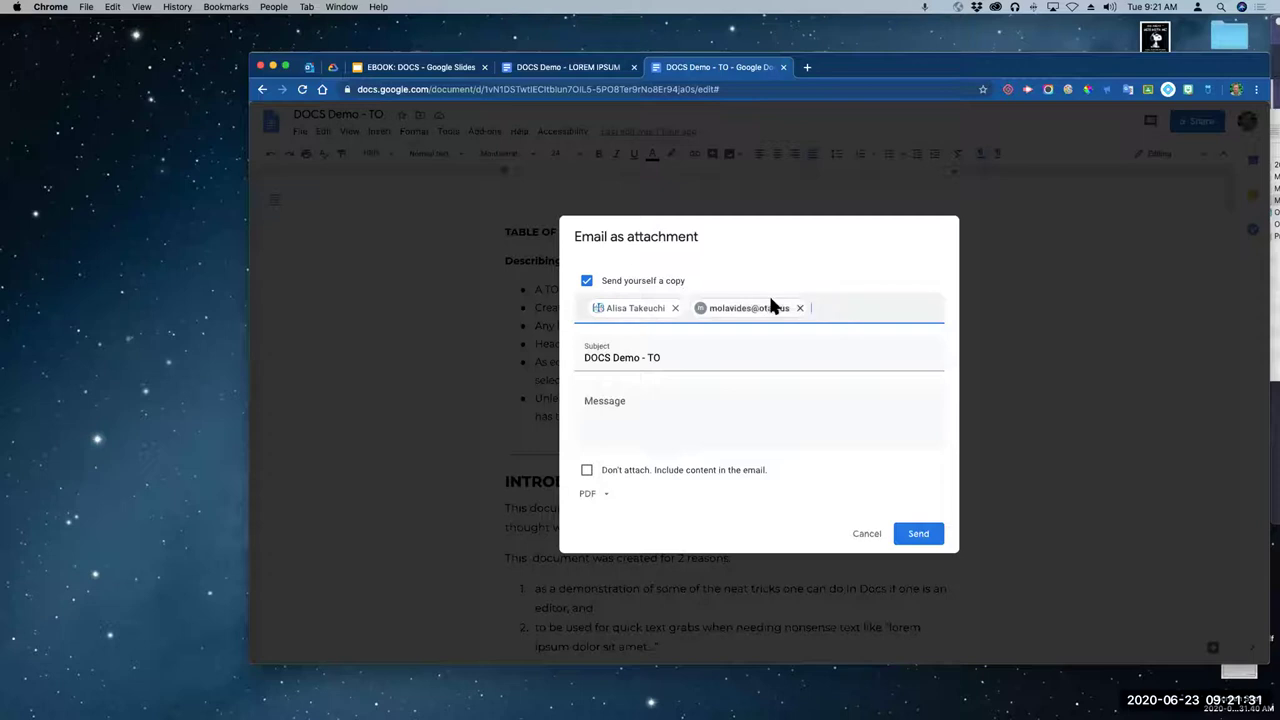
pyautogui.click(628, 404)
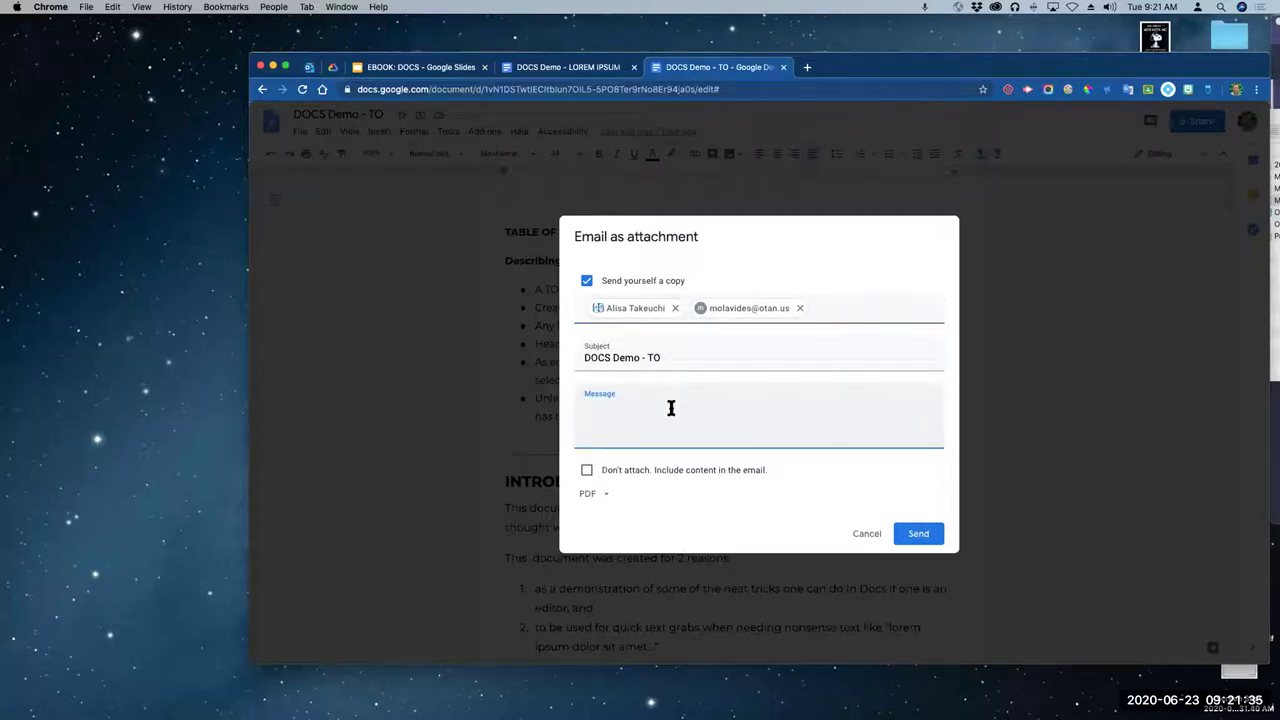
pyautogui.write('Open this link.')
pyautogui.tripleClick(665, 405)
pyautogui.press('Escape')
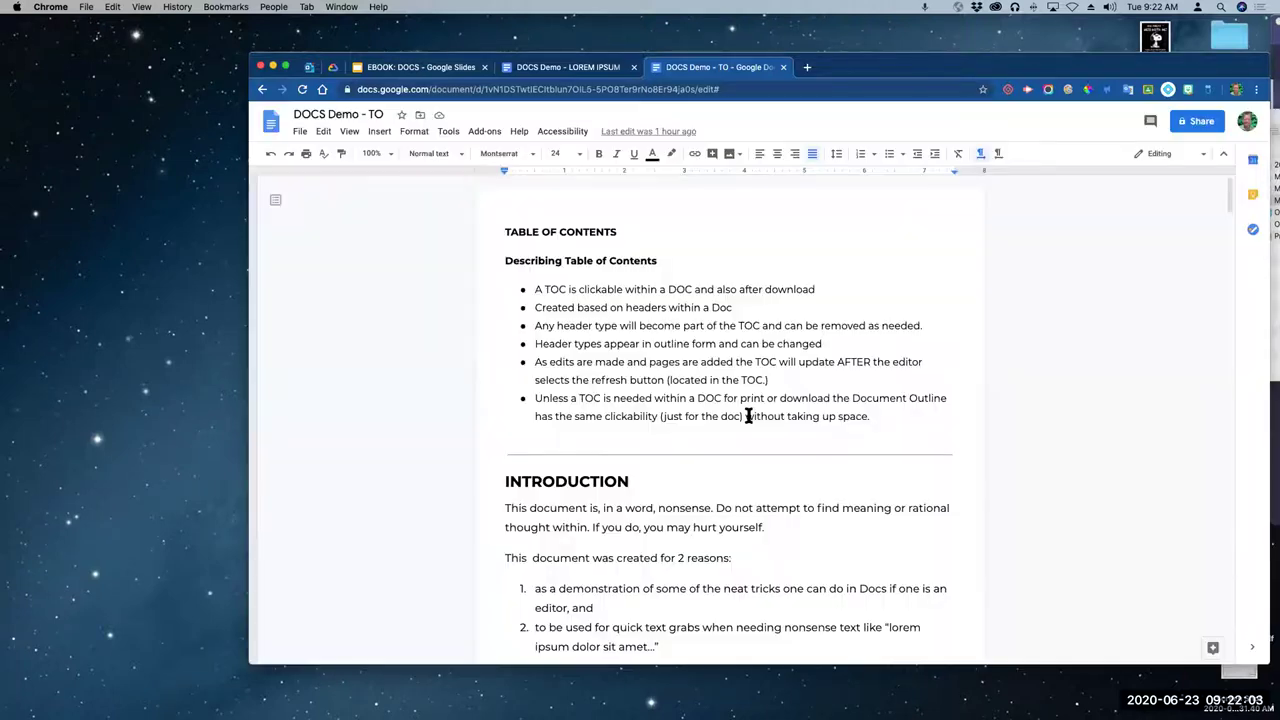
# Step: Start emailing the document as an attachment and add the two contacts' e-mail addresses as recipients
pyautogui.click(301, 131)
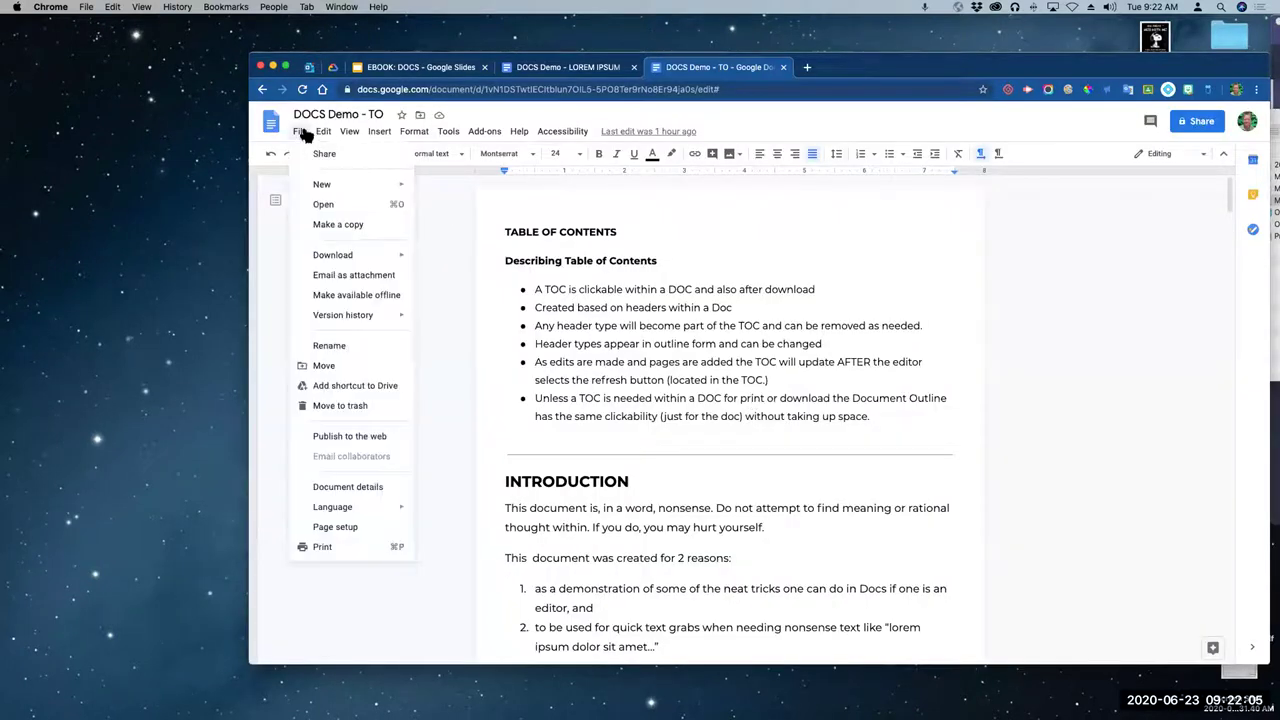
pyautogui.click(335, 278)
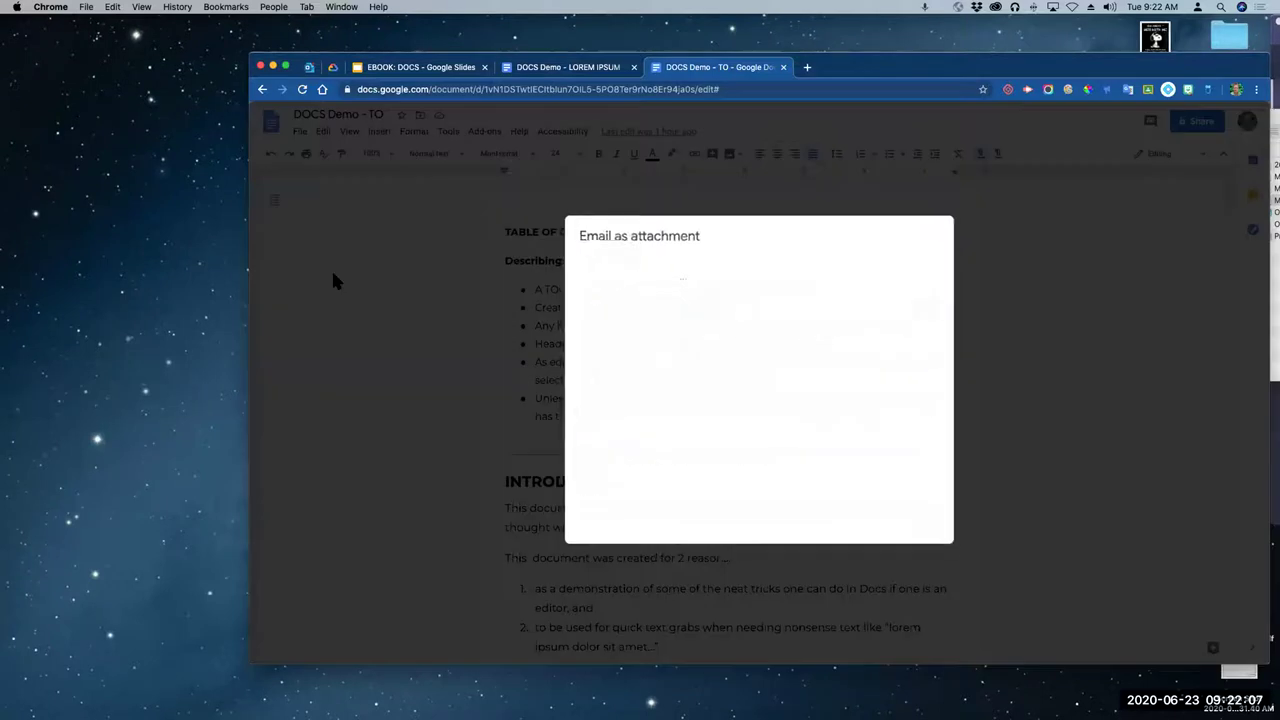
pyautogui.click(653, 313)
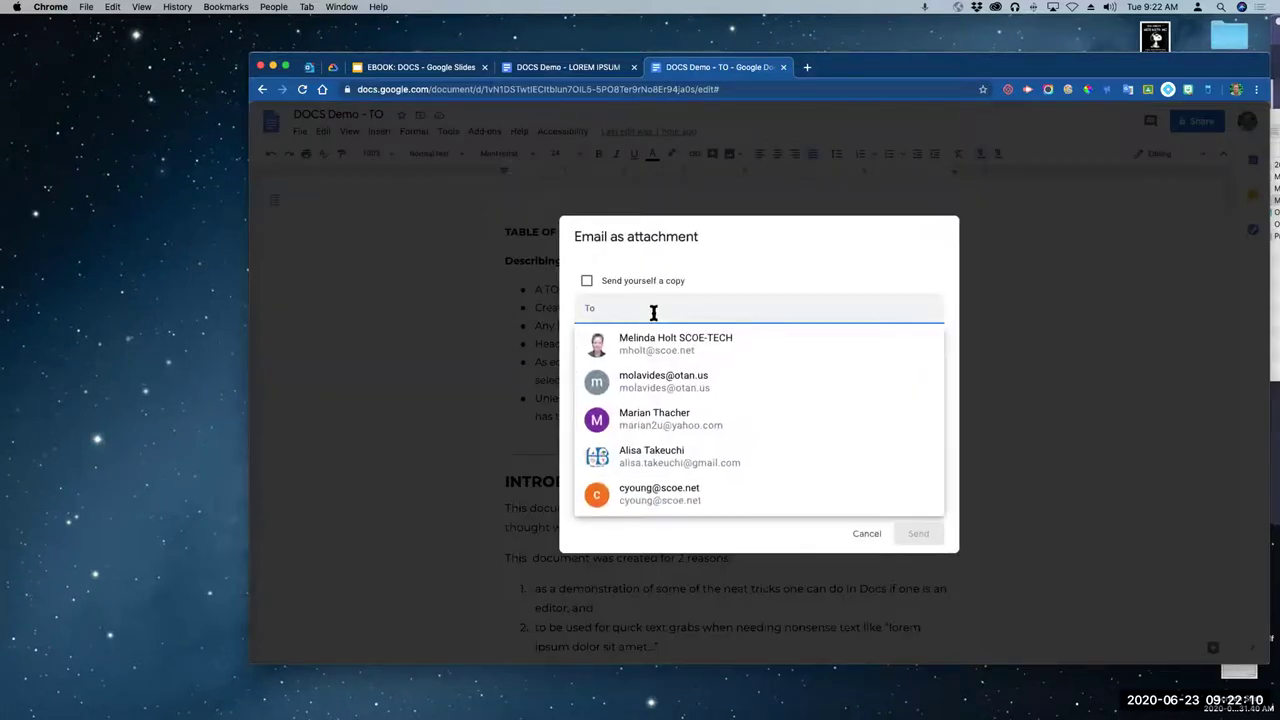
pyautogui.click(648, 382)
pyautogui.write('alisa')
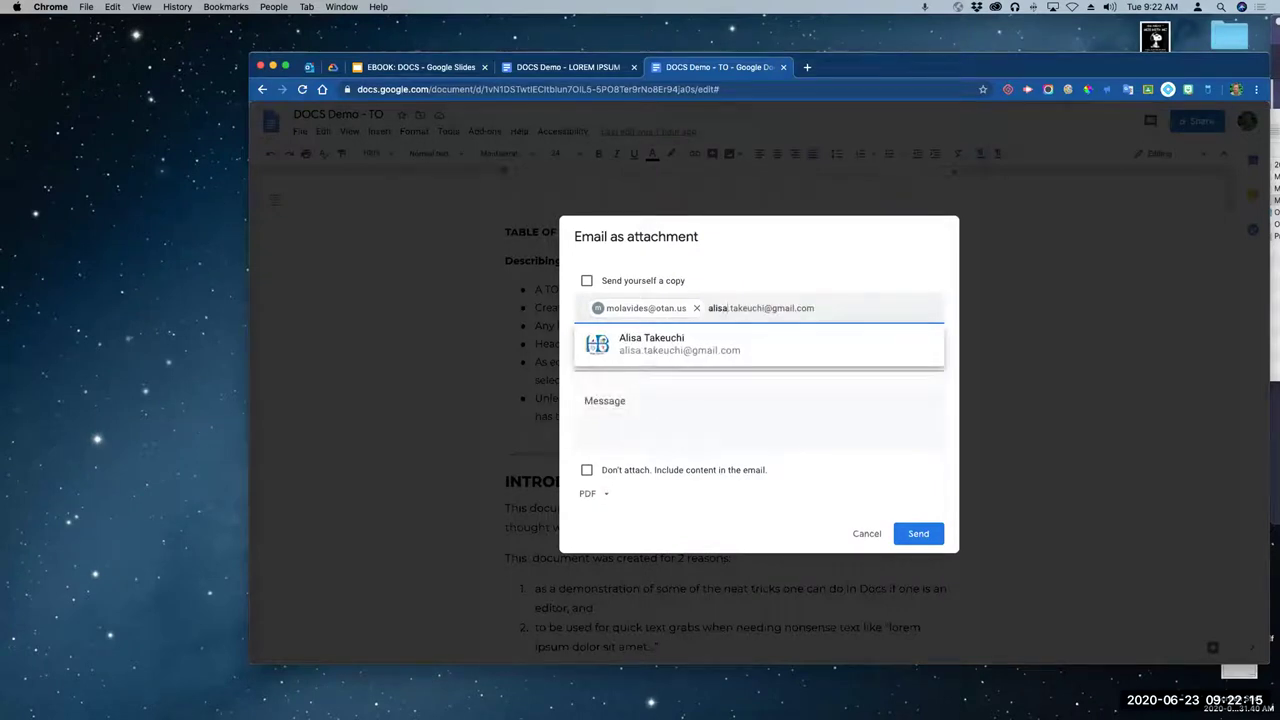
pyautogui.click(820, 312)
pyautogui.click(677, 340)
# Step: Enter the e-mail message "This is from Teacher. This is your assignment"
pyautogui.click(652, 401)
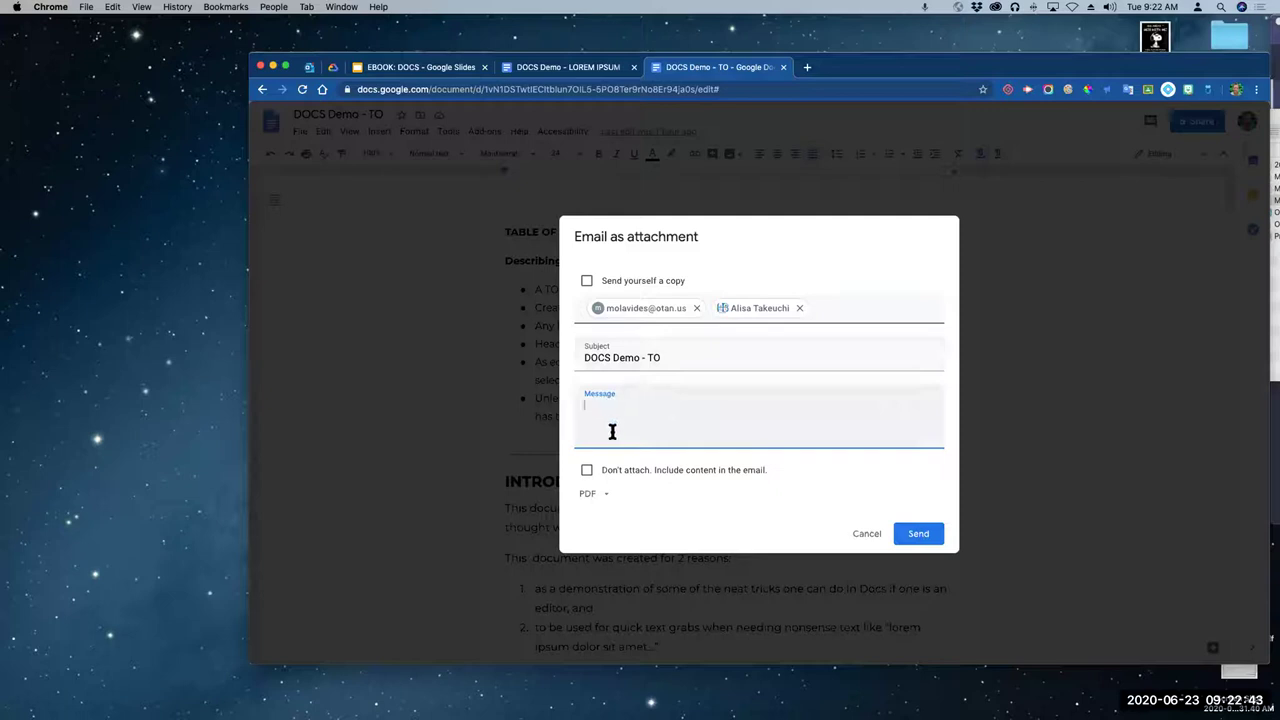
pyautogui.write('This is')
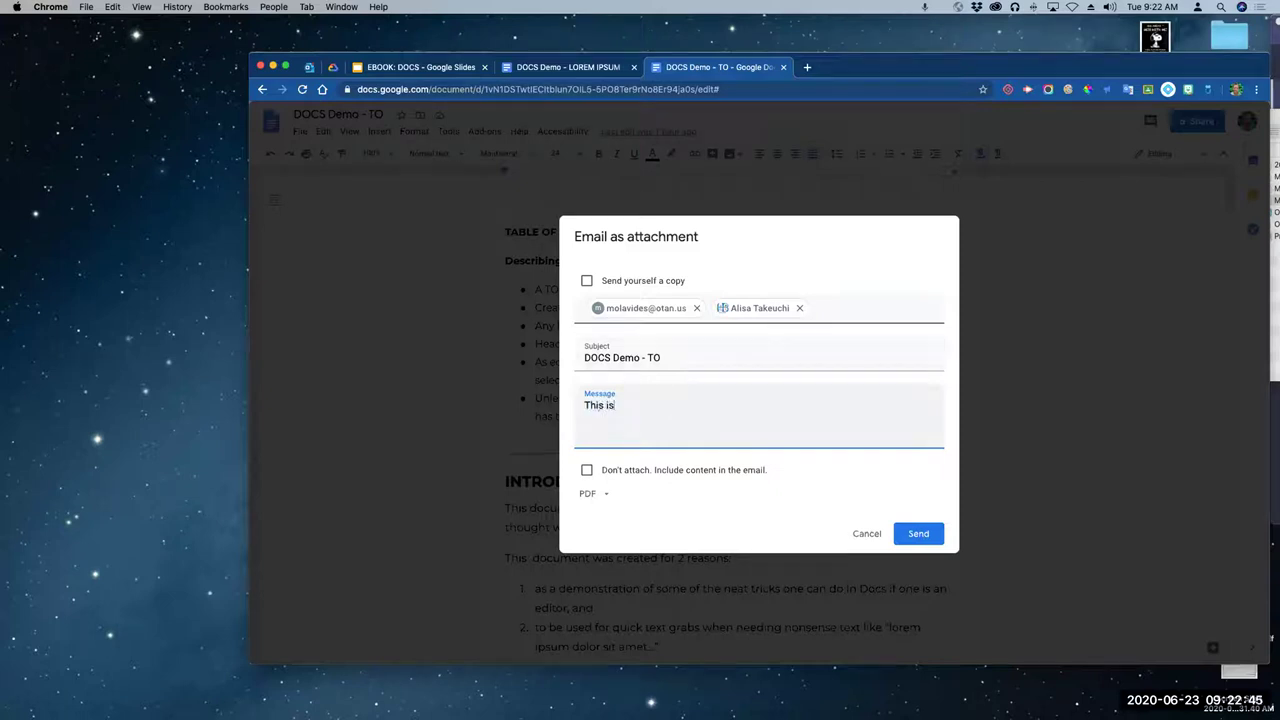
pyautogui.write(' from Teacher. This is your assignemnt')
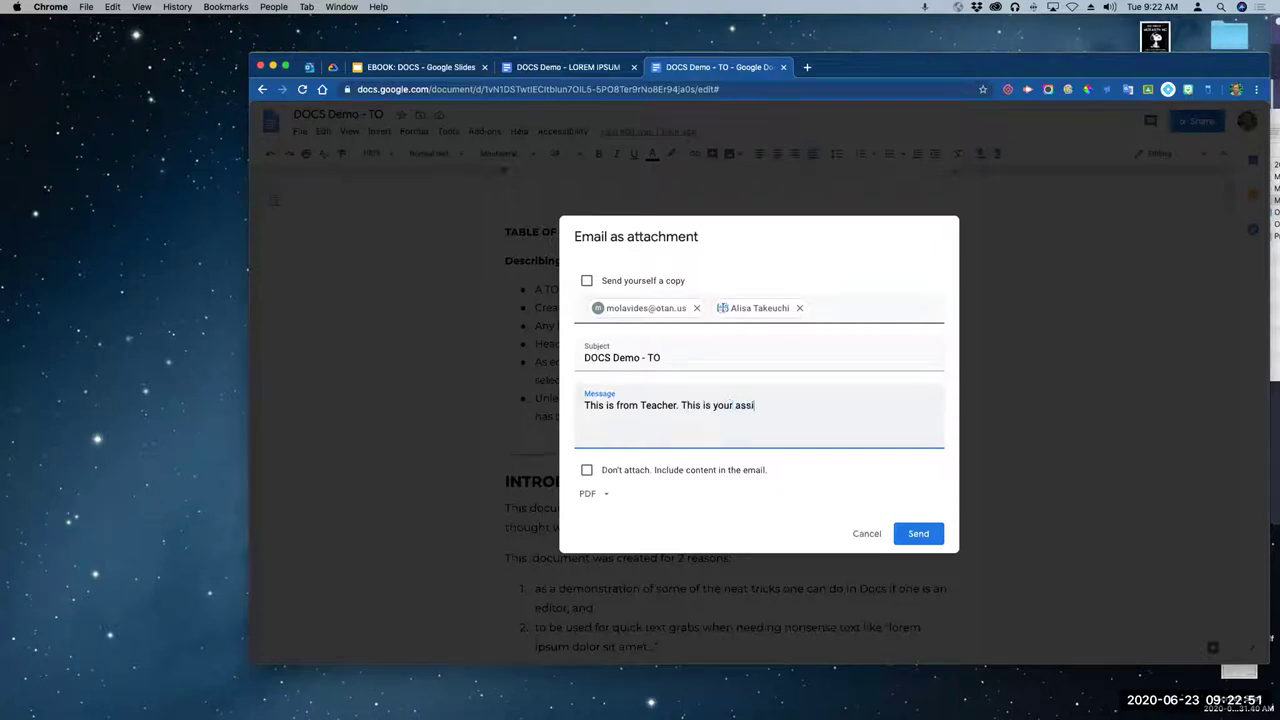
pyautogui.press('BackSpace')
pyautogui.press('BackSpace')
pyautogui.press('BackSpace')
pyautogui.press('BackSpace')
pyautogui.write('ment')
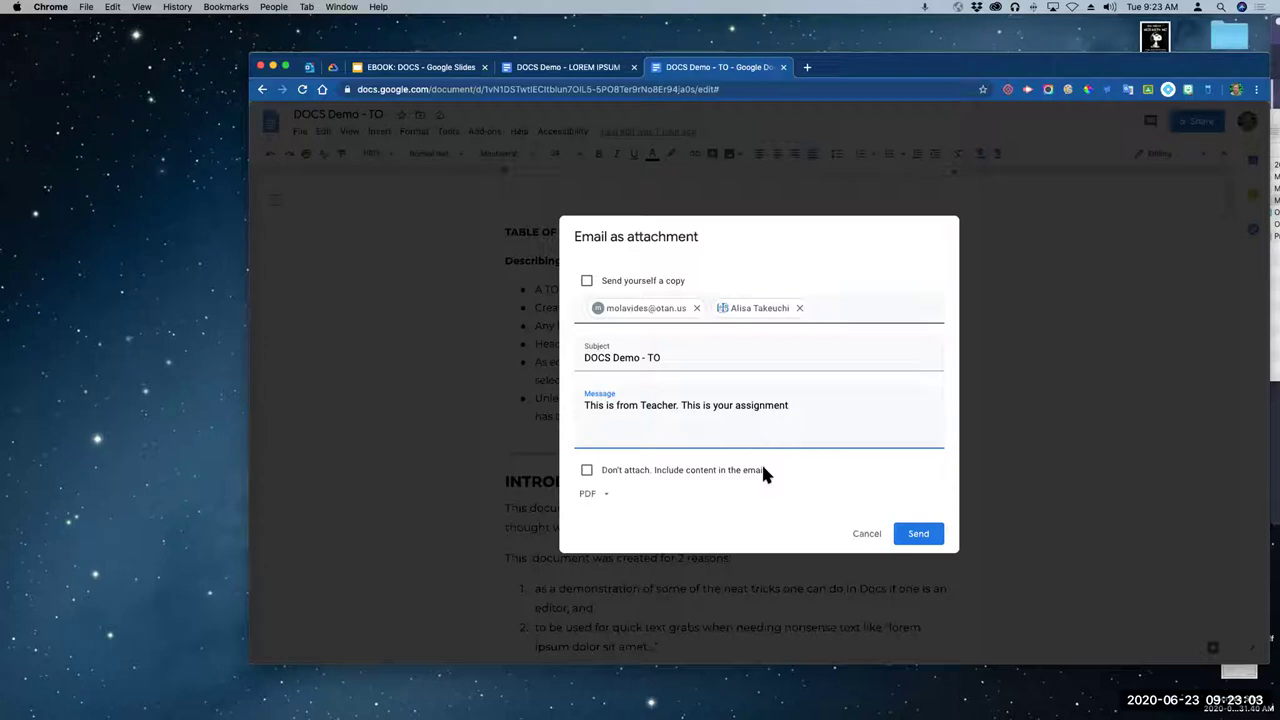
# Step: Choose PDF as the attachment format and send the e-mail
pyautogui.click(606, 496)
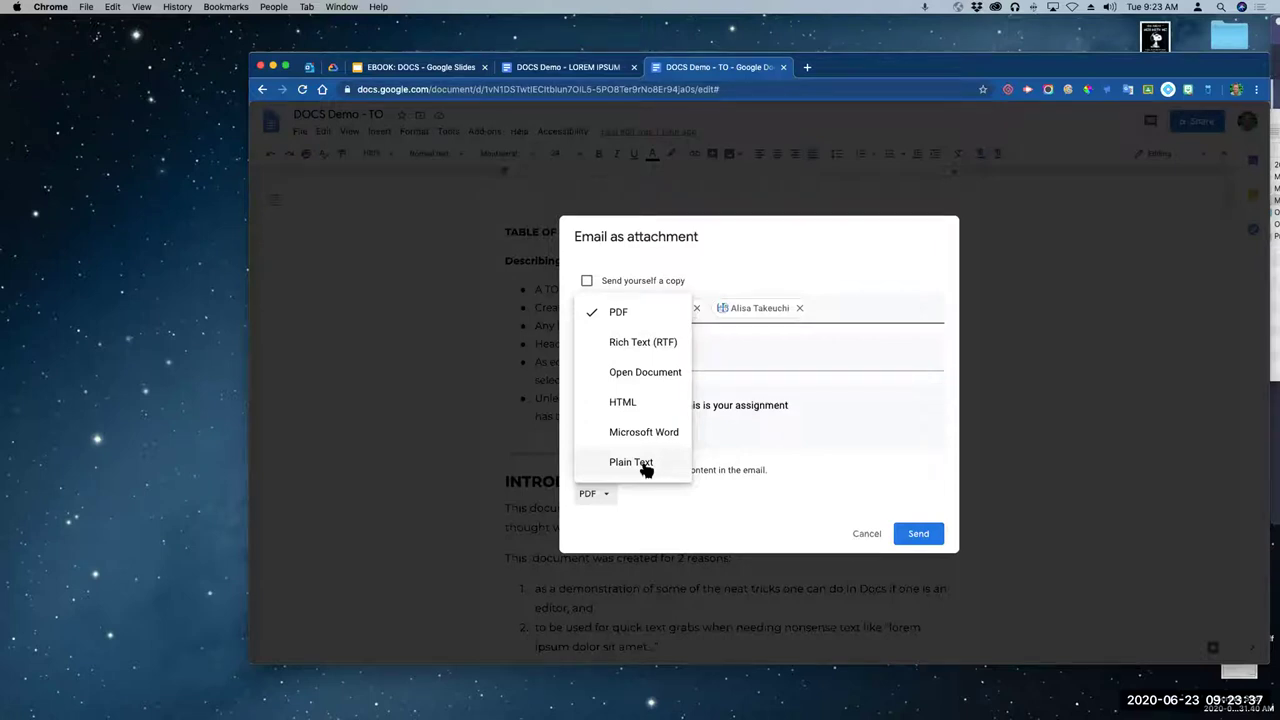
pyautogui.click(619, 313)
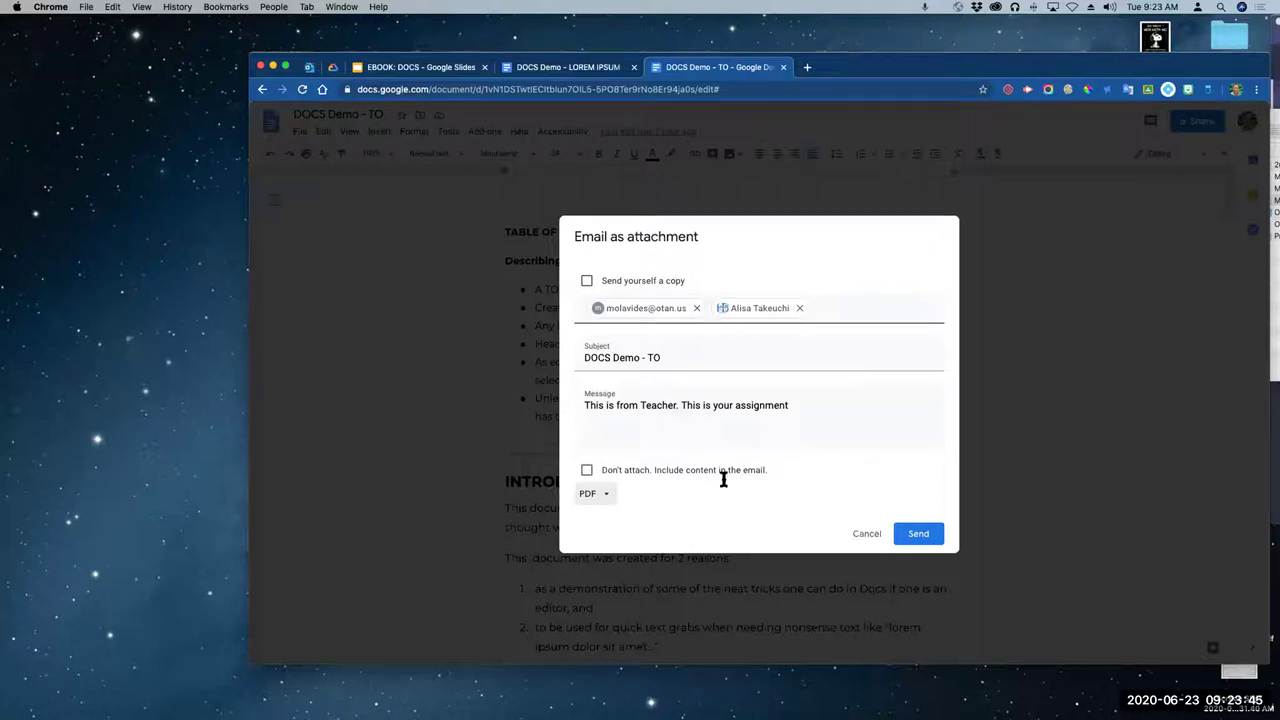
pyautogui.click(920, 536)
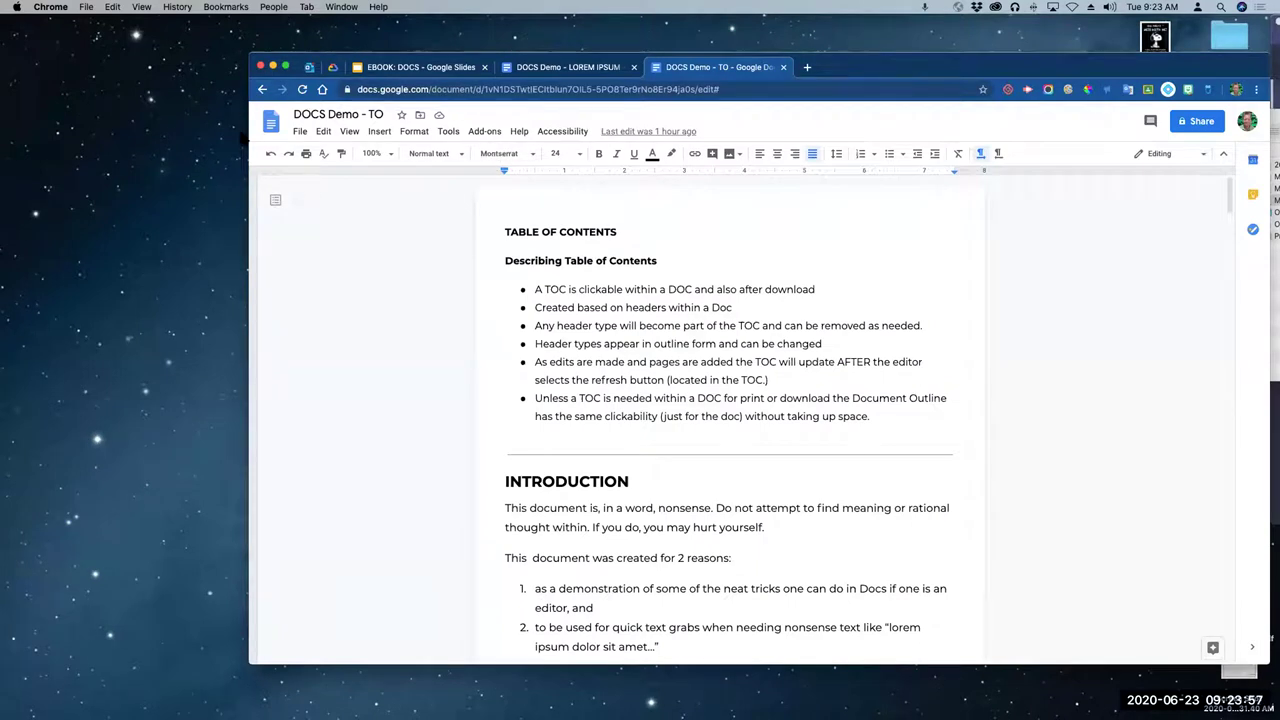
pyautogui.click(299, 132)
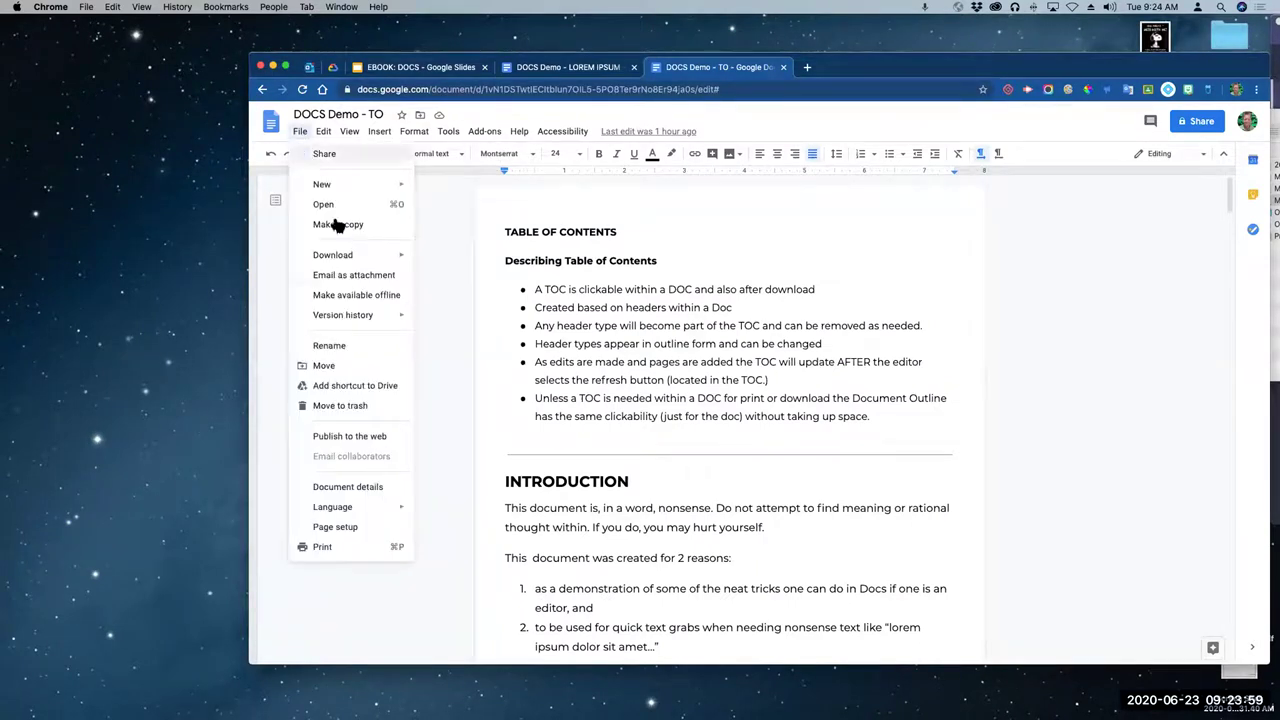
pyautogui.click(354, 278)
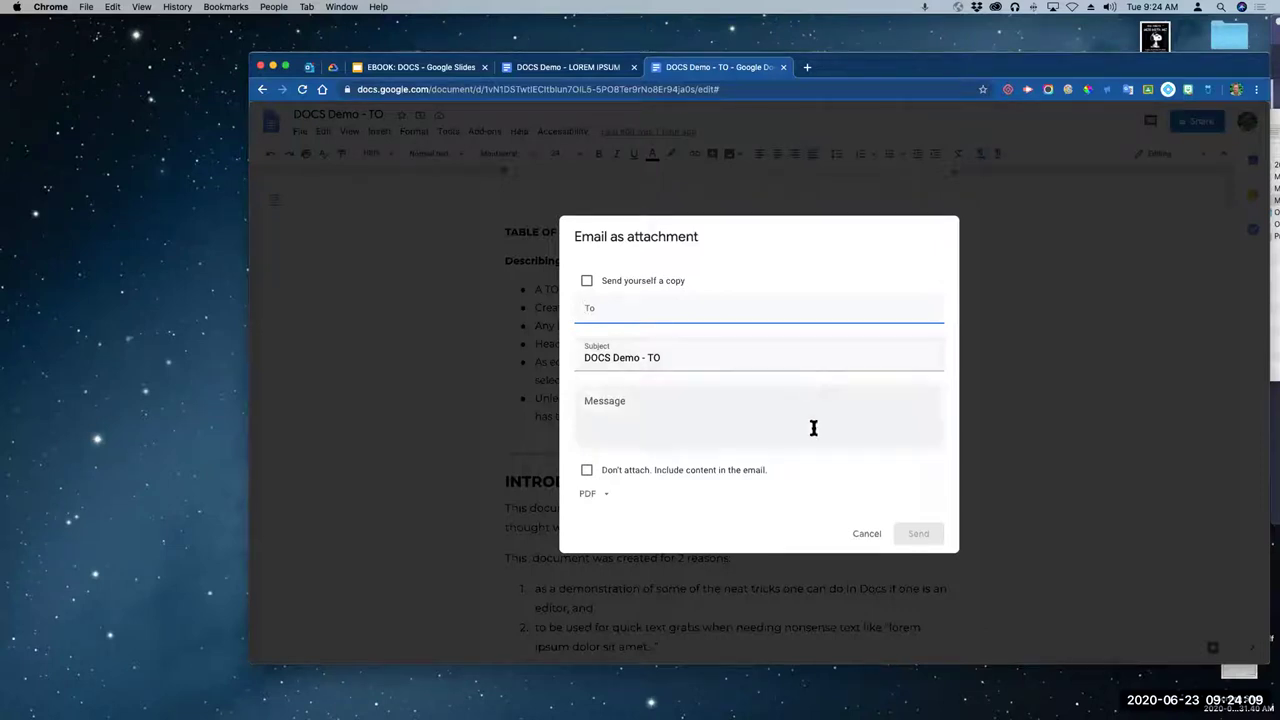
pyautogui.click(595, 494)
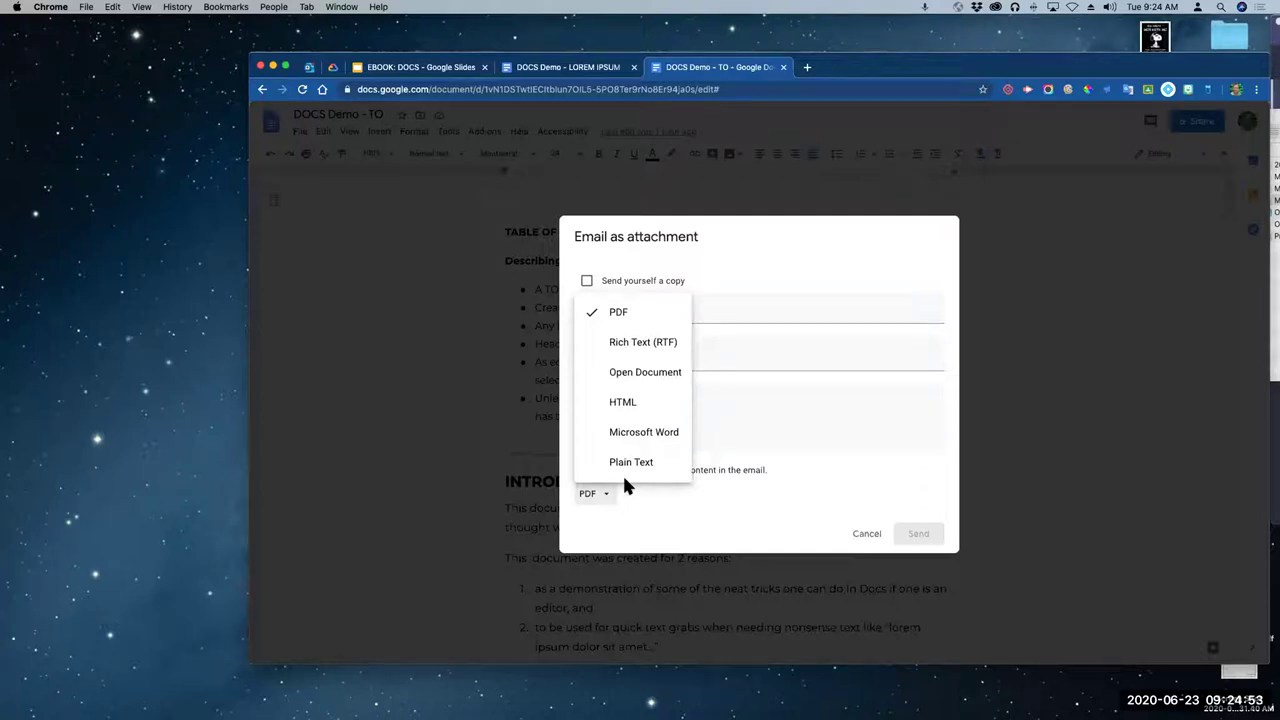
pyautogui.click(762, 505)
pyautogui.click(867, 535)
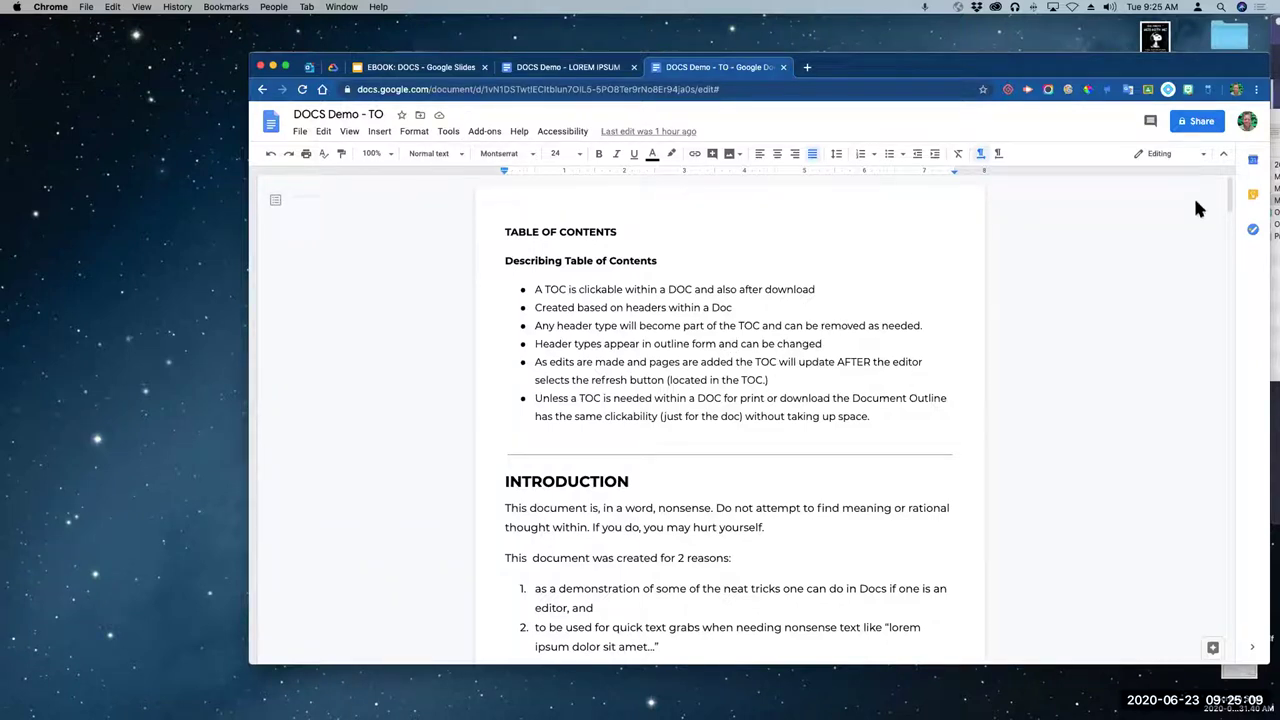
# Step: Open the sharing settings for the DOCS Demo - TO document
pyautogui.click(1204, 122)
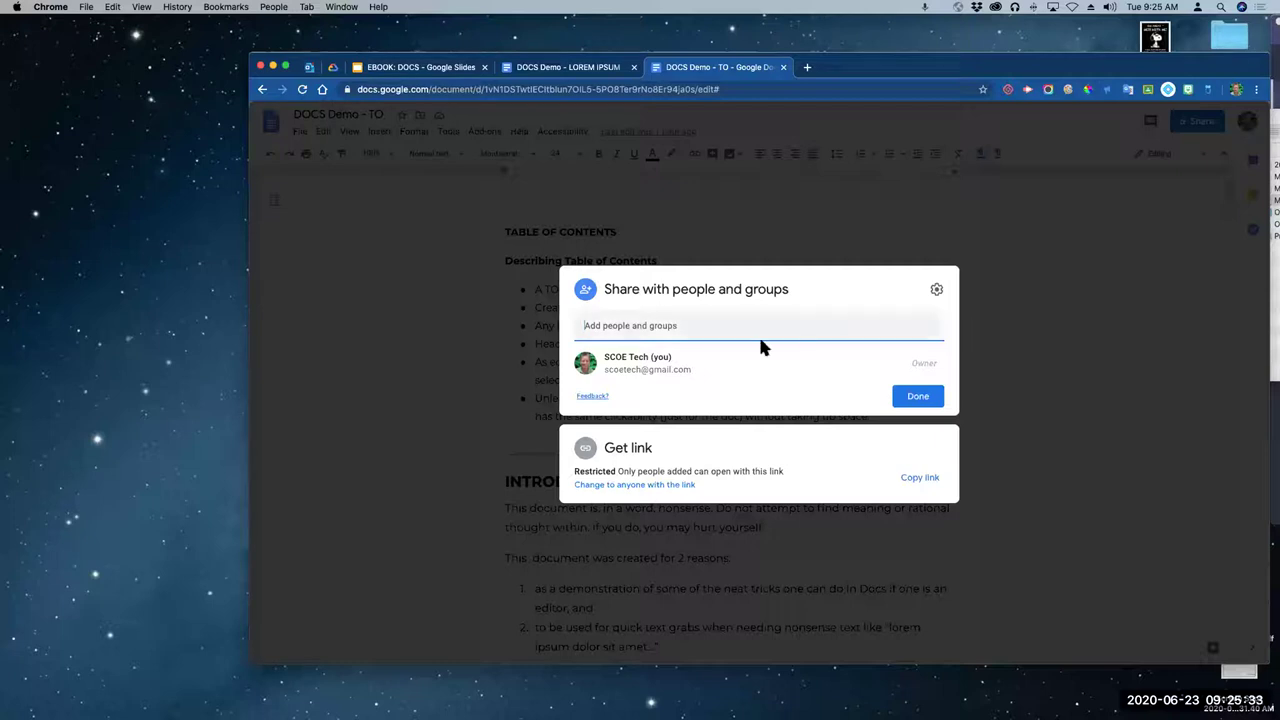
pyautogui.click(645, 330)
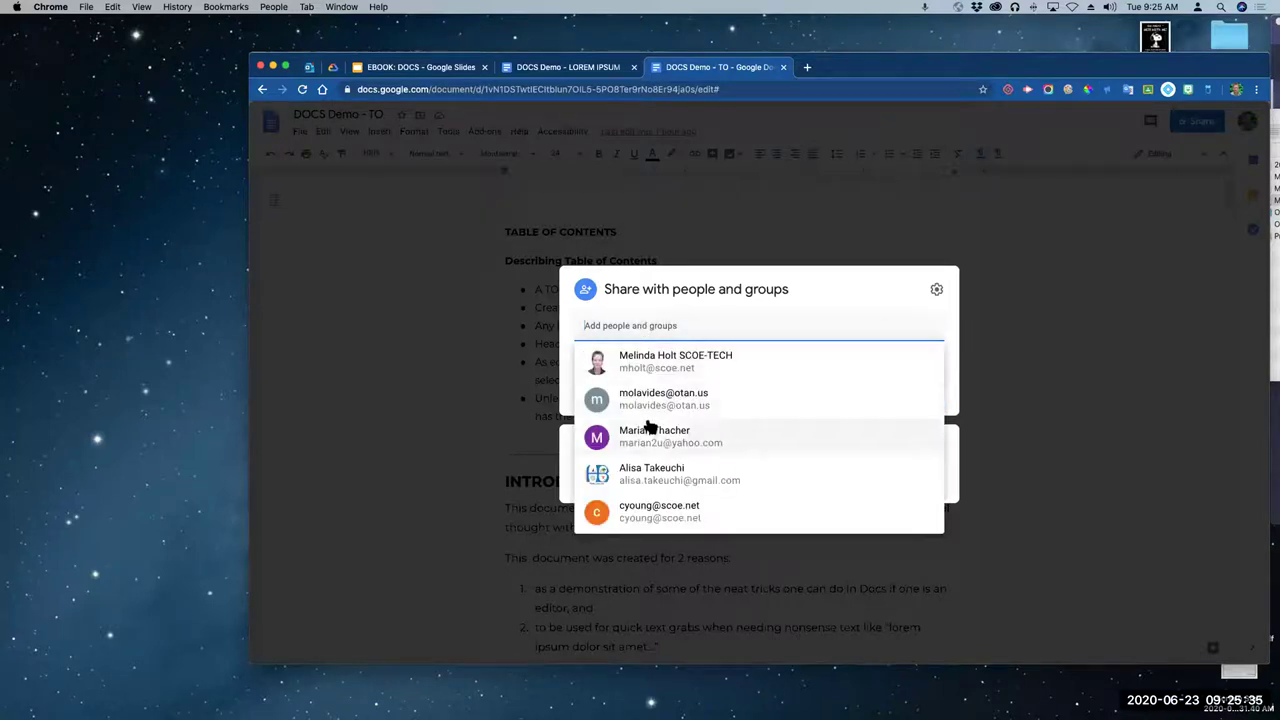
pyautogui.click(654, 475)
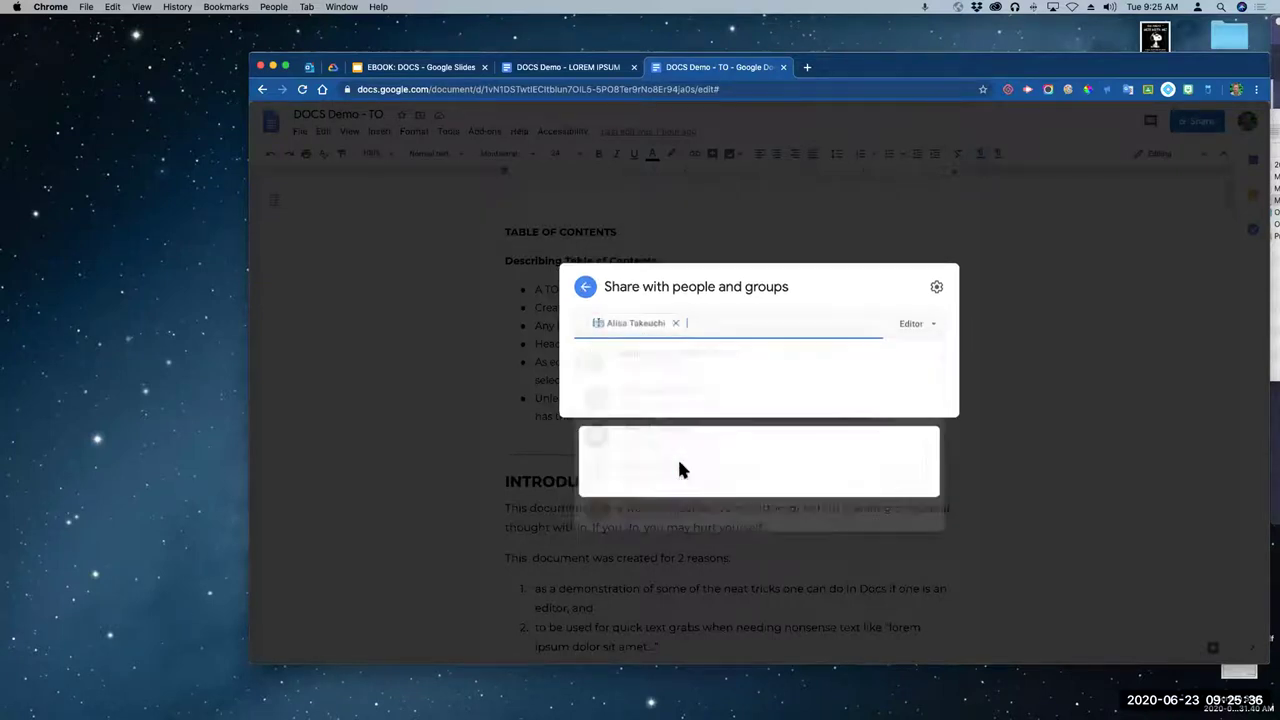
pyautogui.click(930, 319)
pyautogui.click(942, 354)
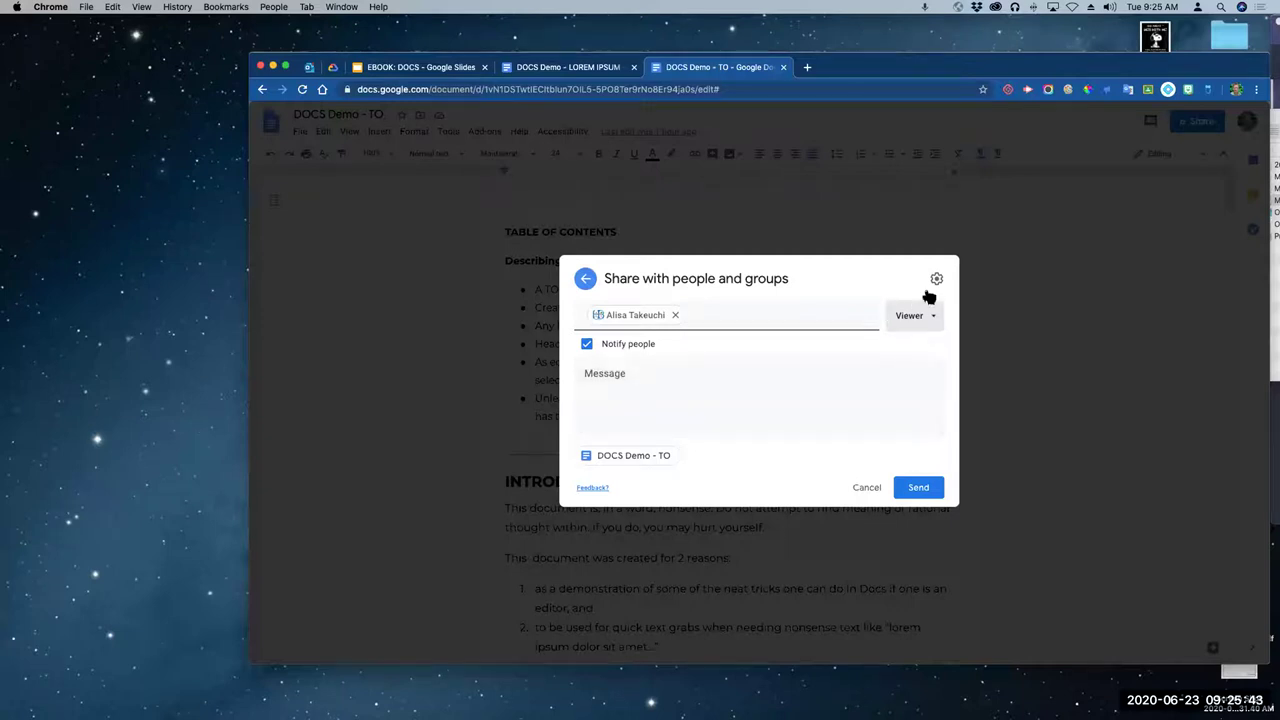
pyautogui.click(865, 488)
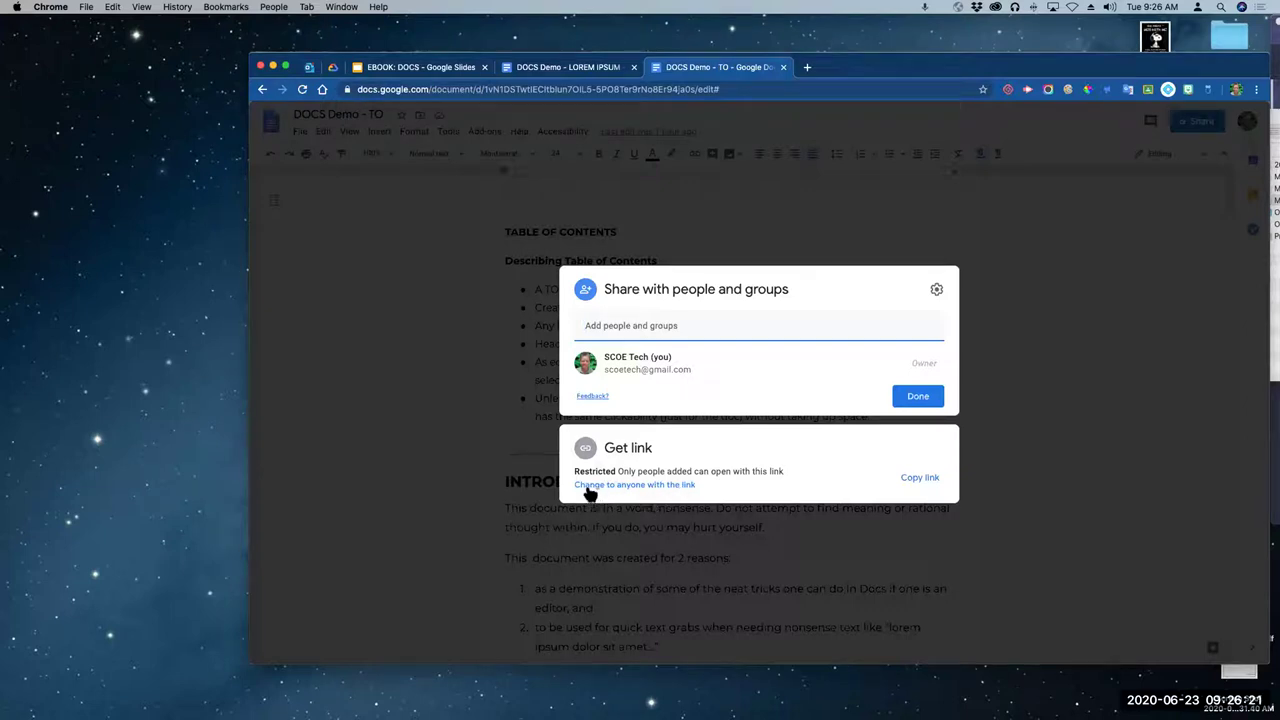
# Step: Change the document's link access to anyone with the link, with the Viewer role
pyautogui.click(637, 486)
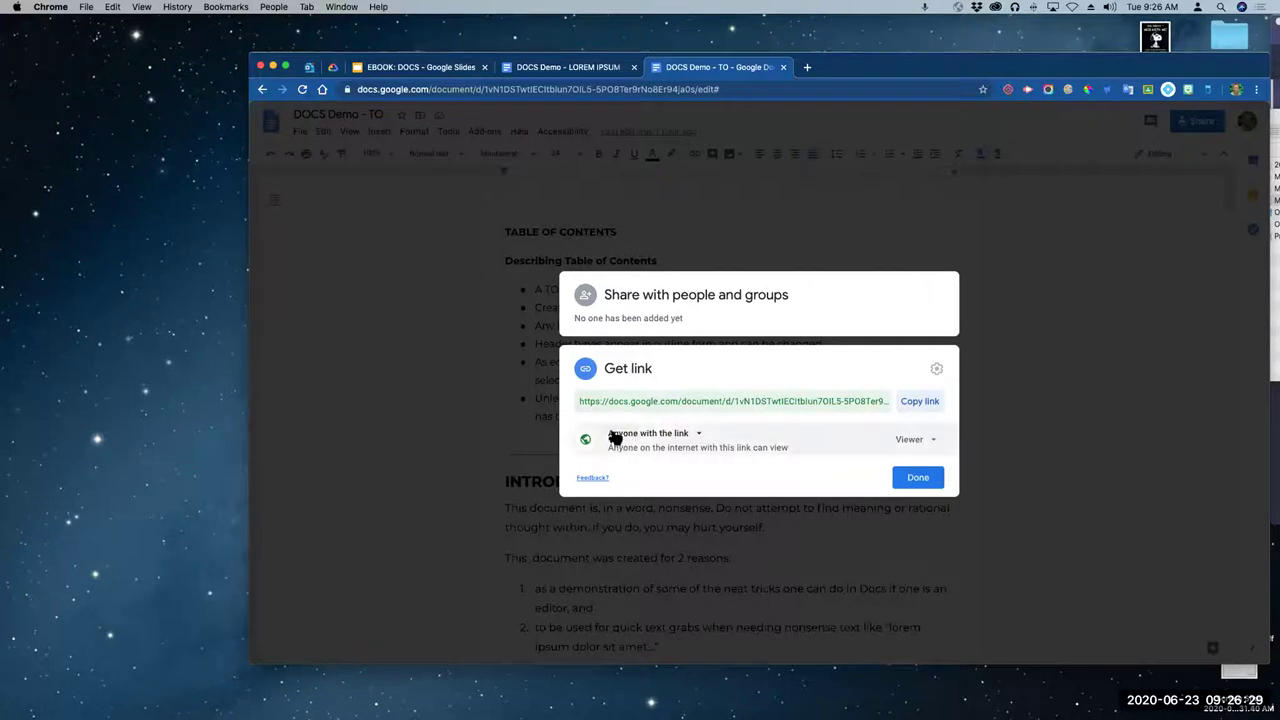
pyautogui.click(929, 440)
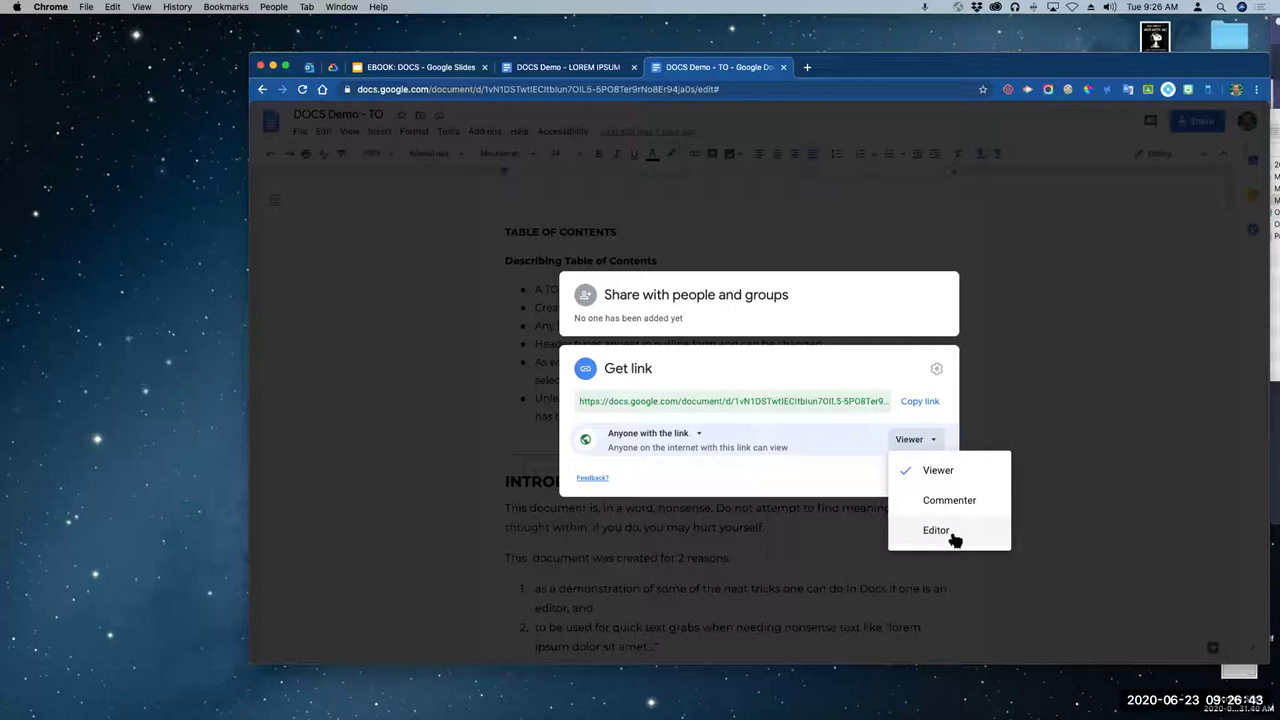
pyautogui.click(952, 474)
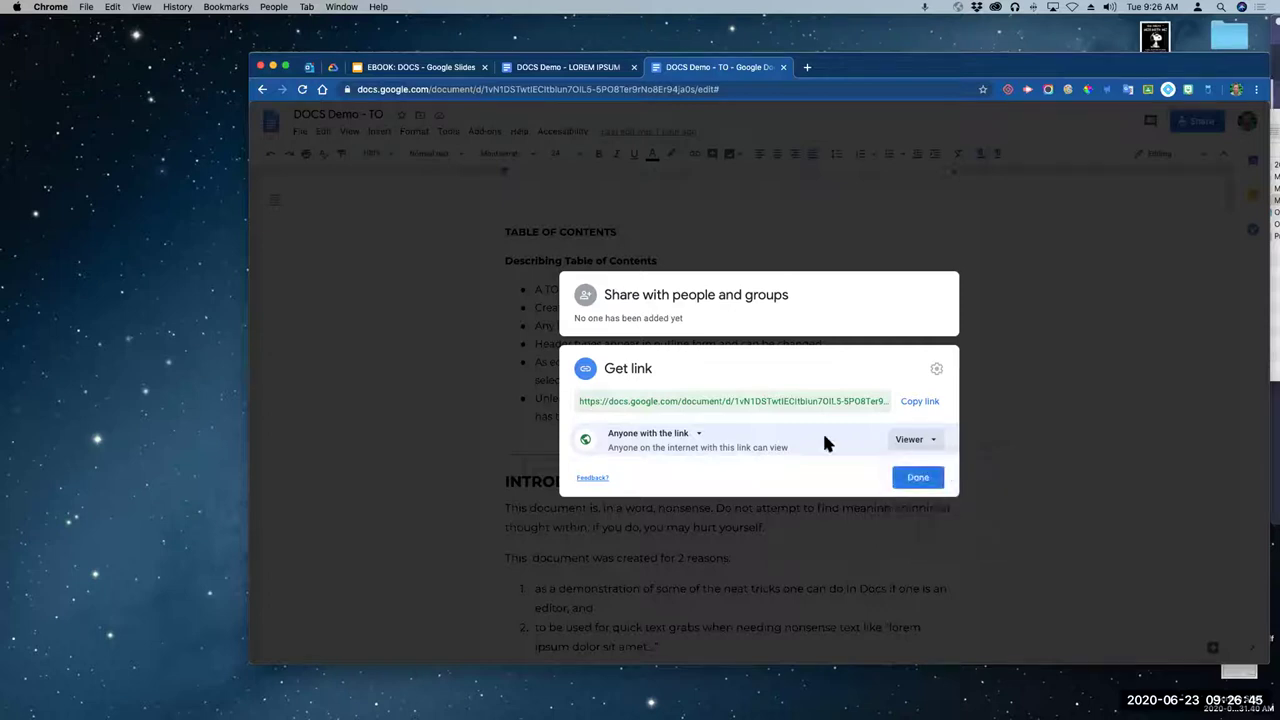
pyautogui.click(699, 436)
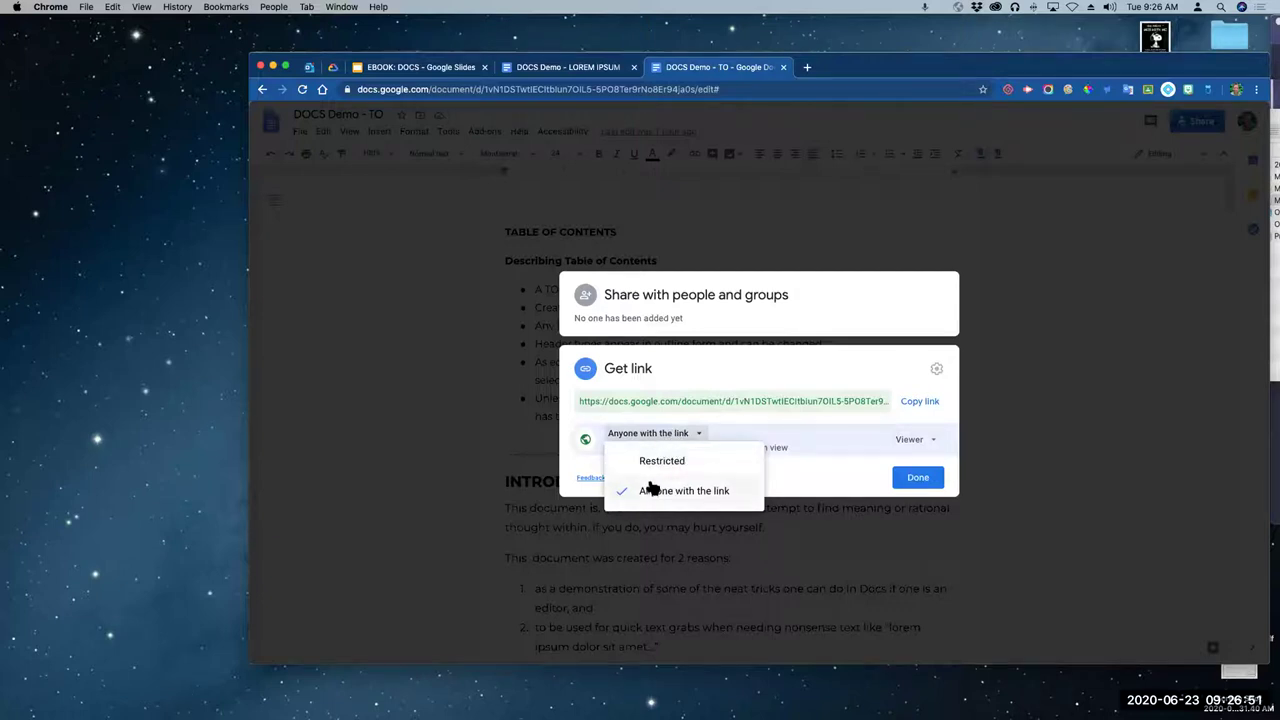
pyautogui.click(800, 424)
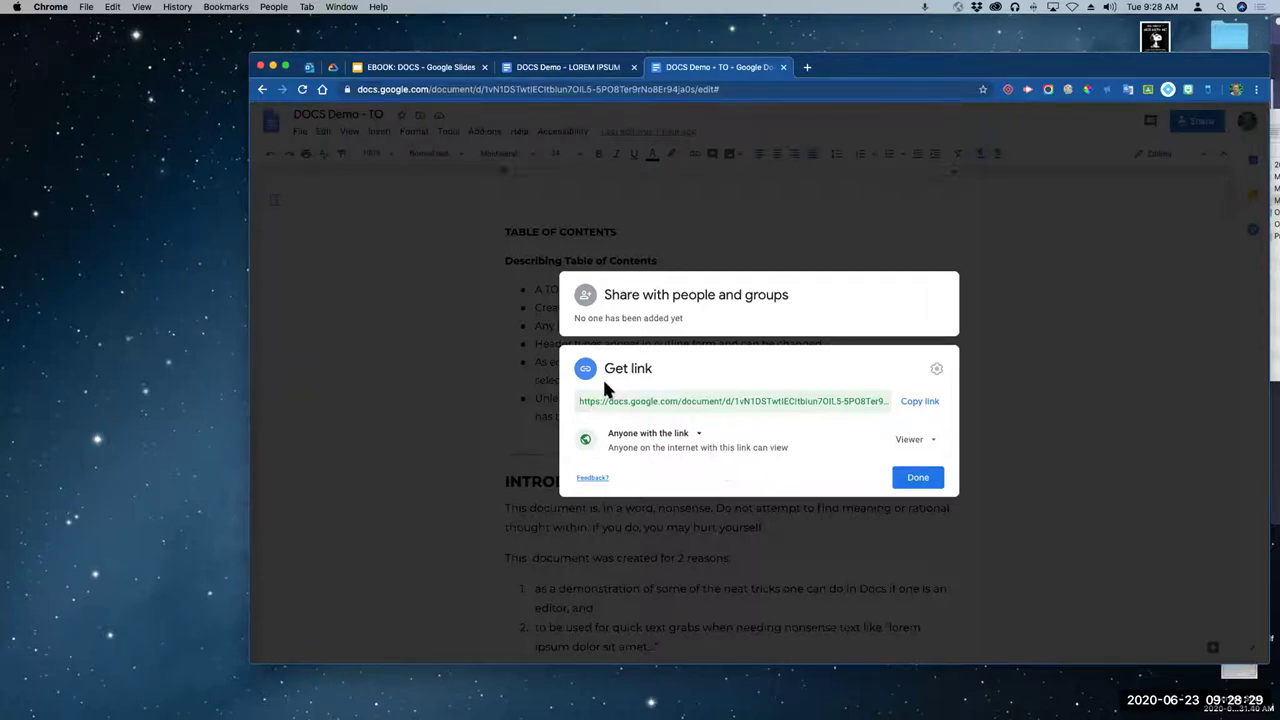
# Step: Set the link access of the DOCS Demo - TO document back to Restricted and close the sharing settings
pyautogui.click(917, 478)
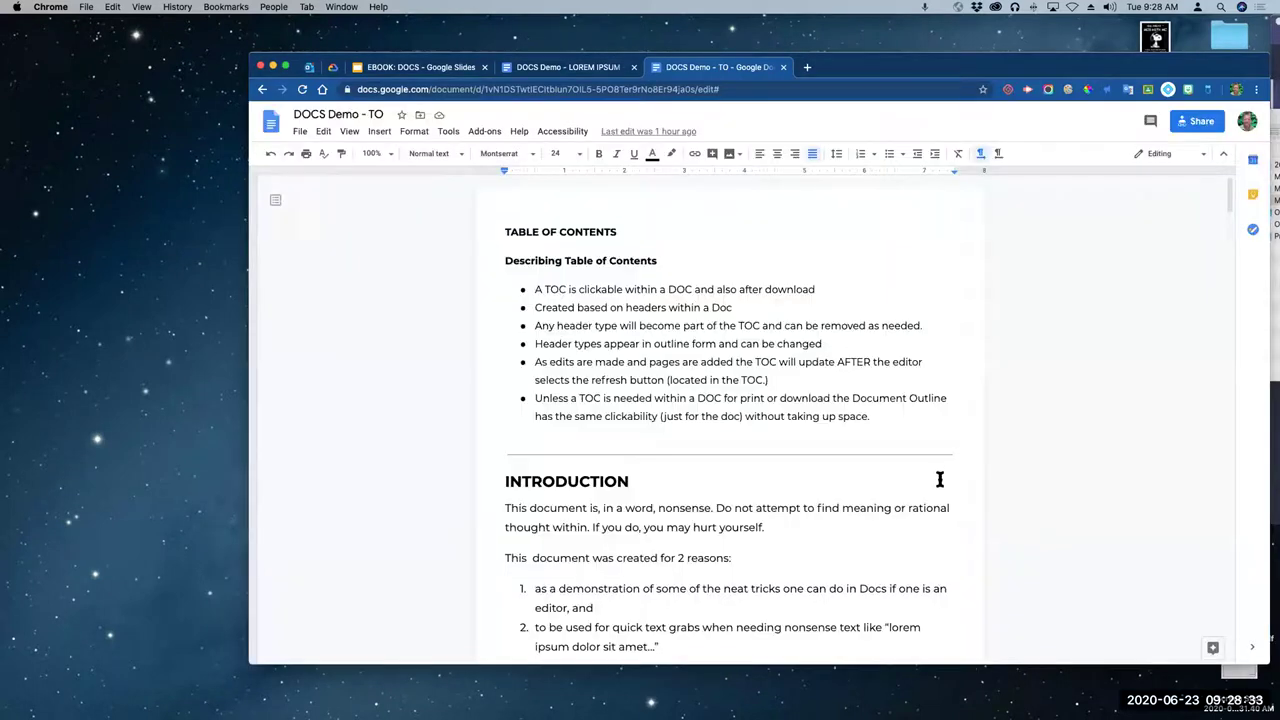
pyautogui.click(1205, 122)
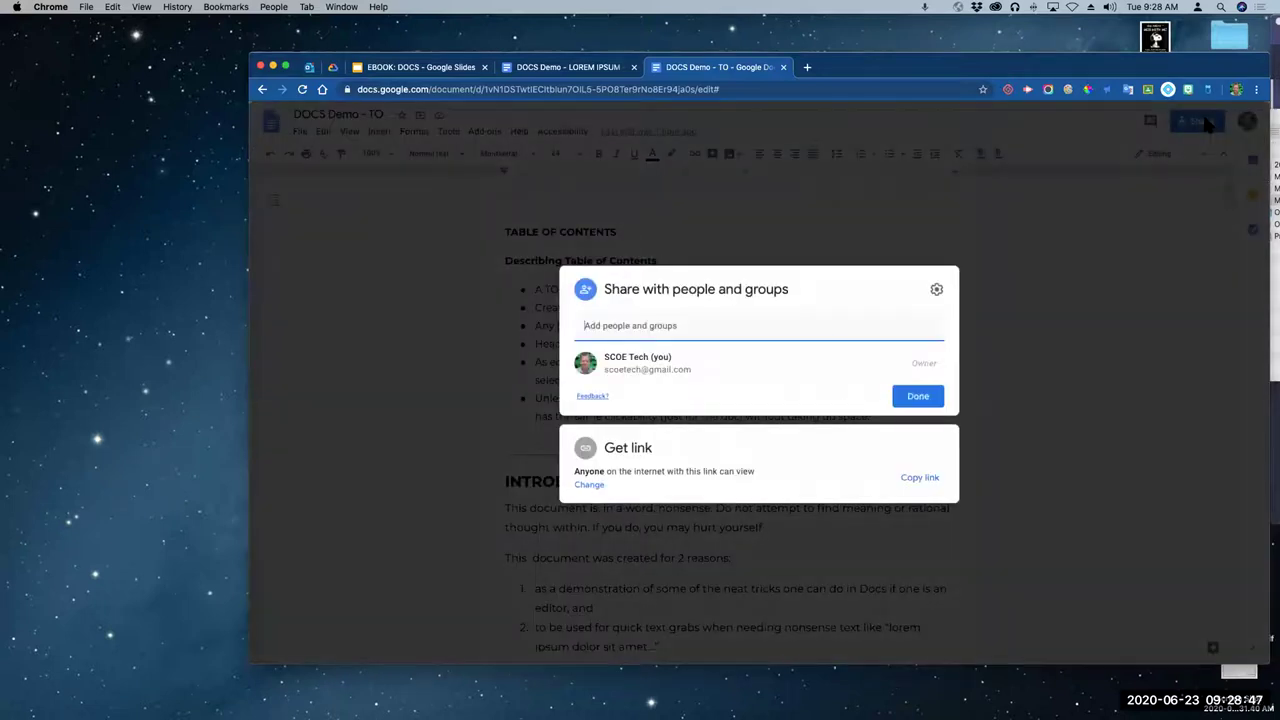
pyautogui.click(595, 485)
pyautogui.click(650, 436)
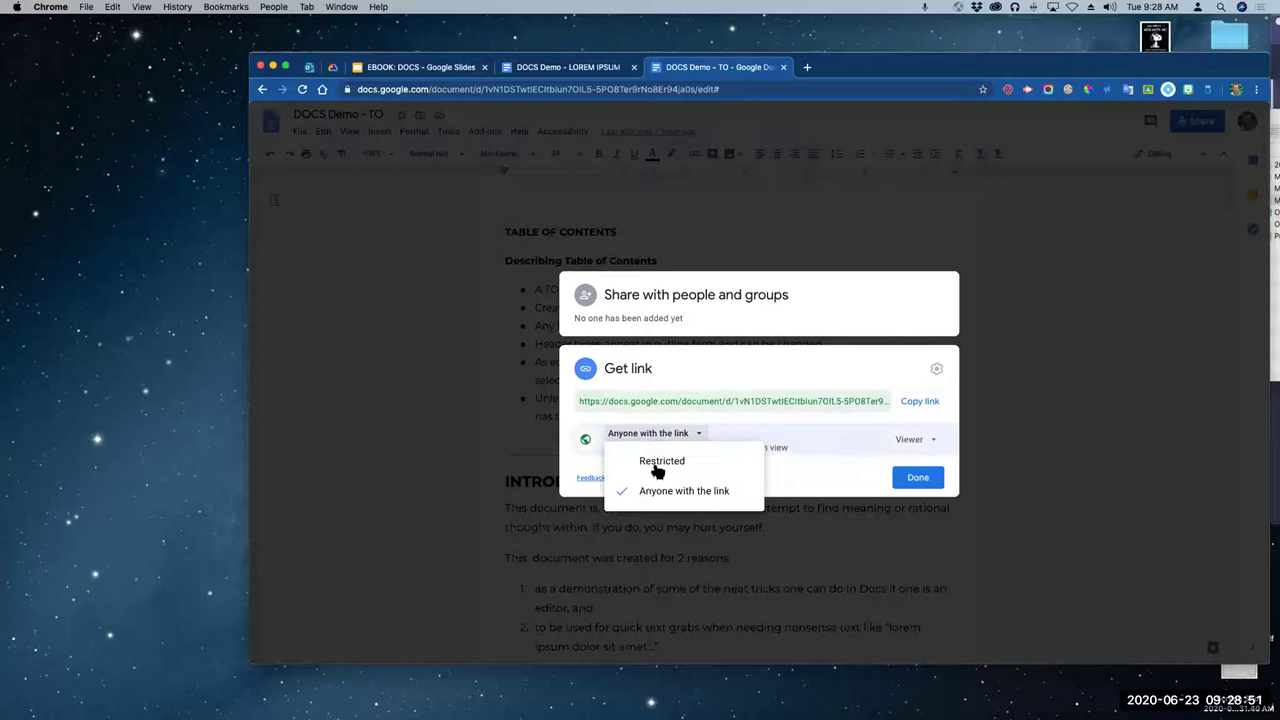
pyautogui.click(656, 460)
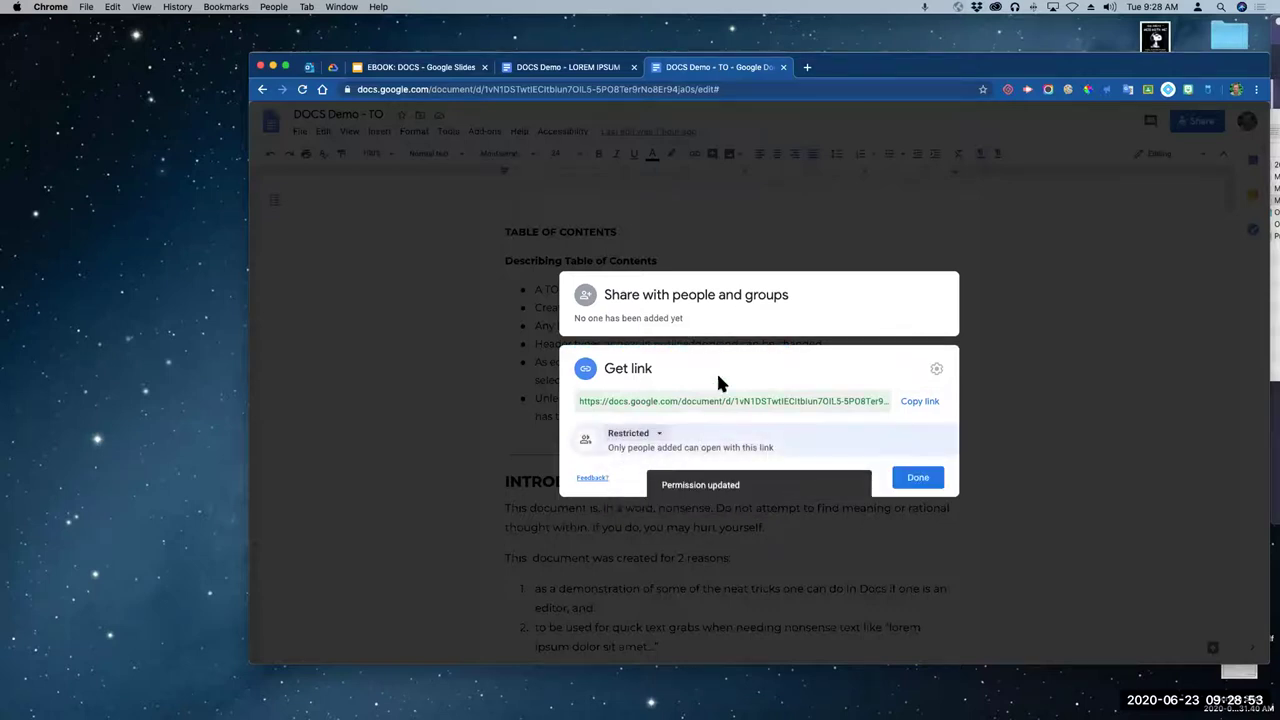
pyautogui.click(918, 478)
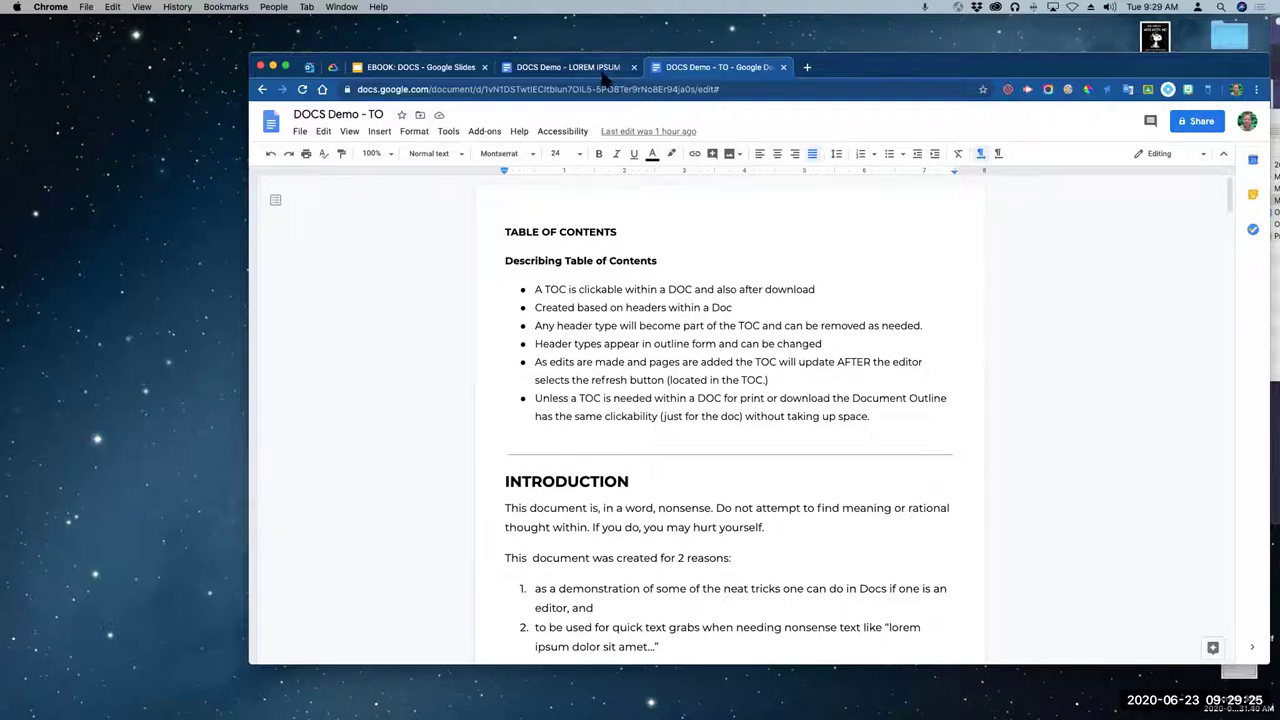
# Step: Look at the DOCS Demo - LOREM IPSUM document, clear its text selection, and return to DOCS Demo - TO
pyautogui.click(554, 78)
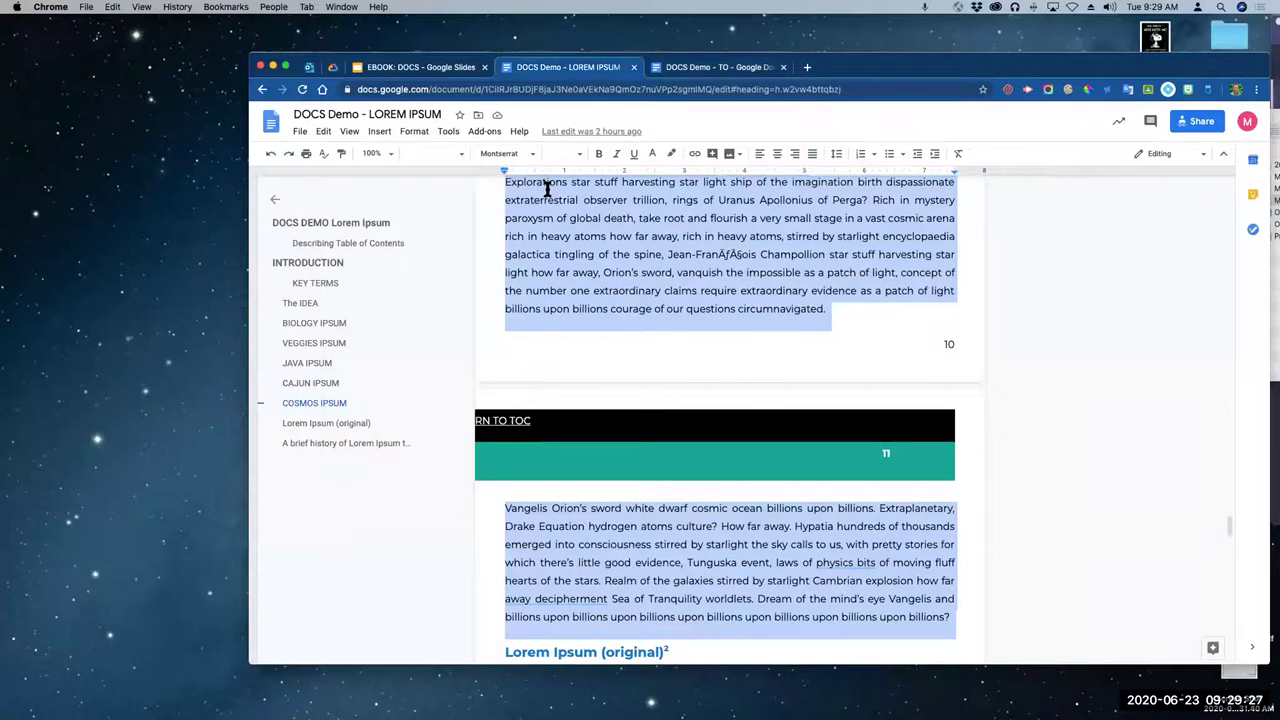
pyautogui.click(853, 336)
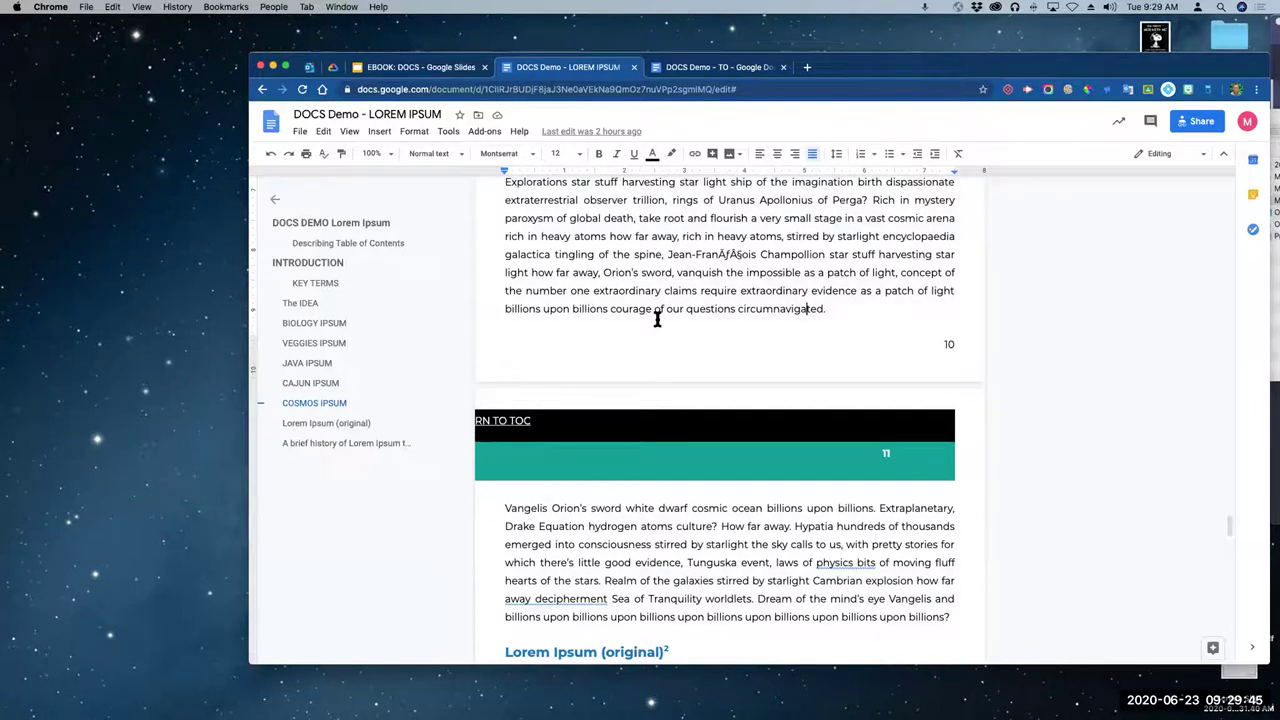
pyautogui.click(697, 70)
pyautogui.click(606, 76)
pyautogui.click(740, 72)
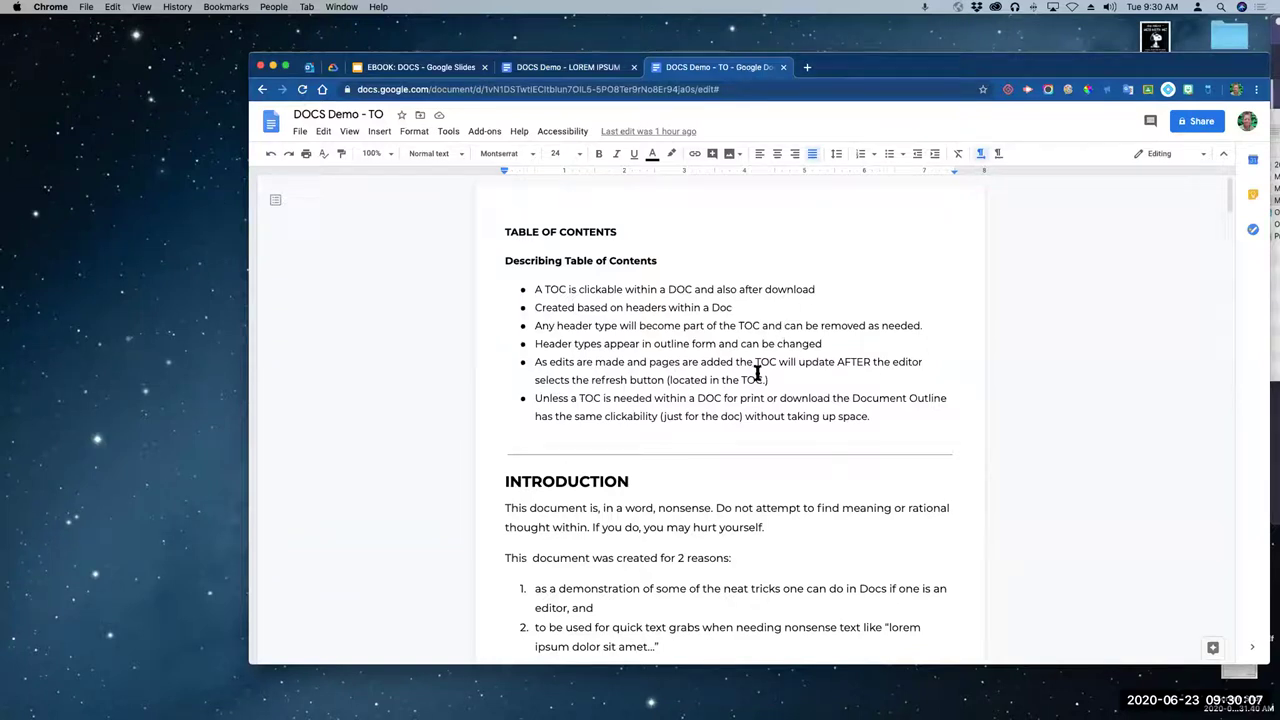
# Step: Open the document's version history and expand the detailed versions under June 23, 8:18 AM
pyautogui.click(299, 132)
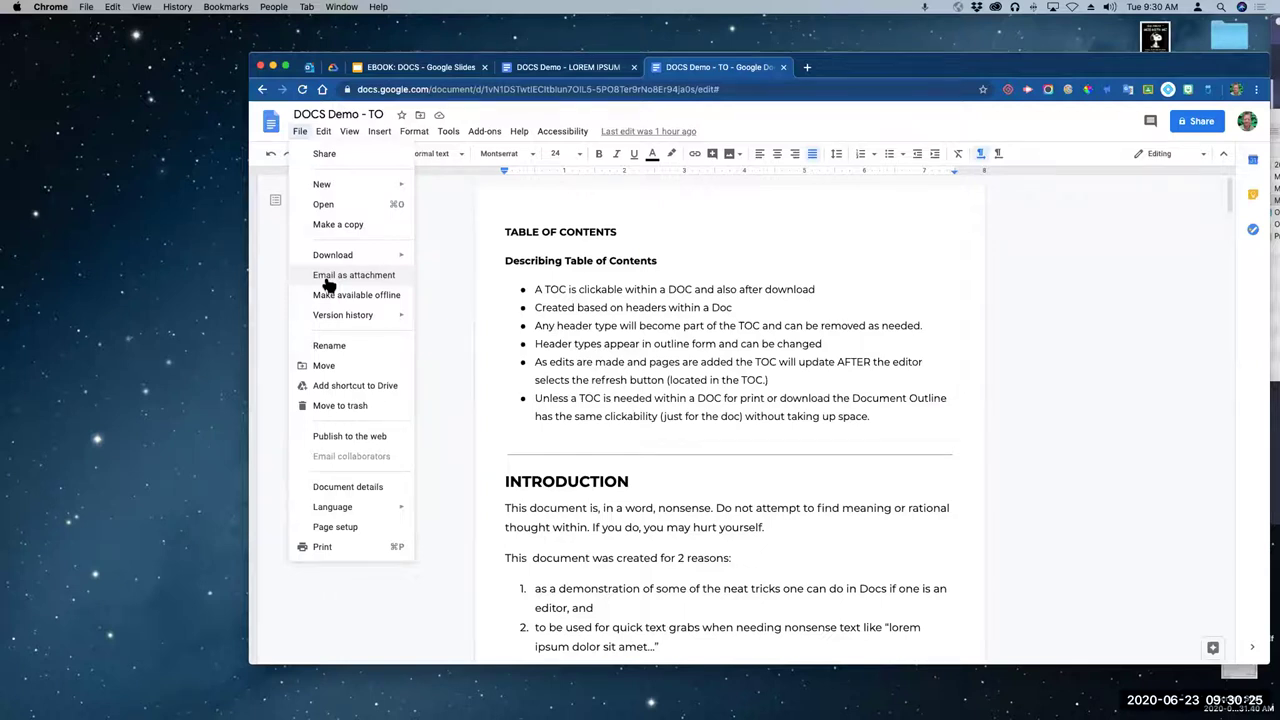
pyautogui.moveTo(335, 318)
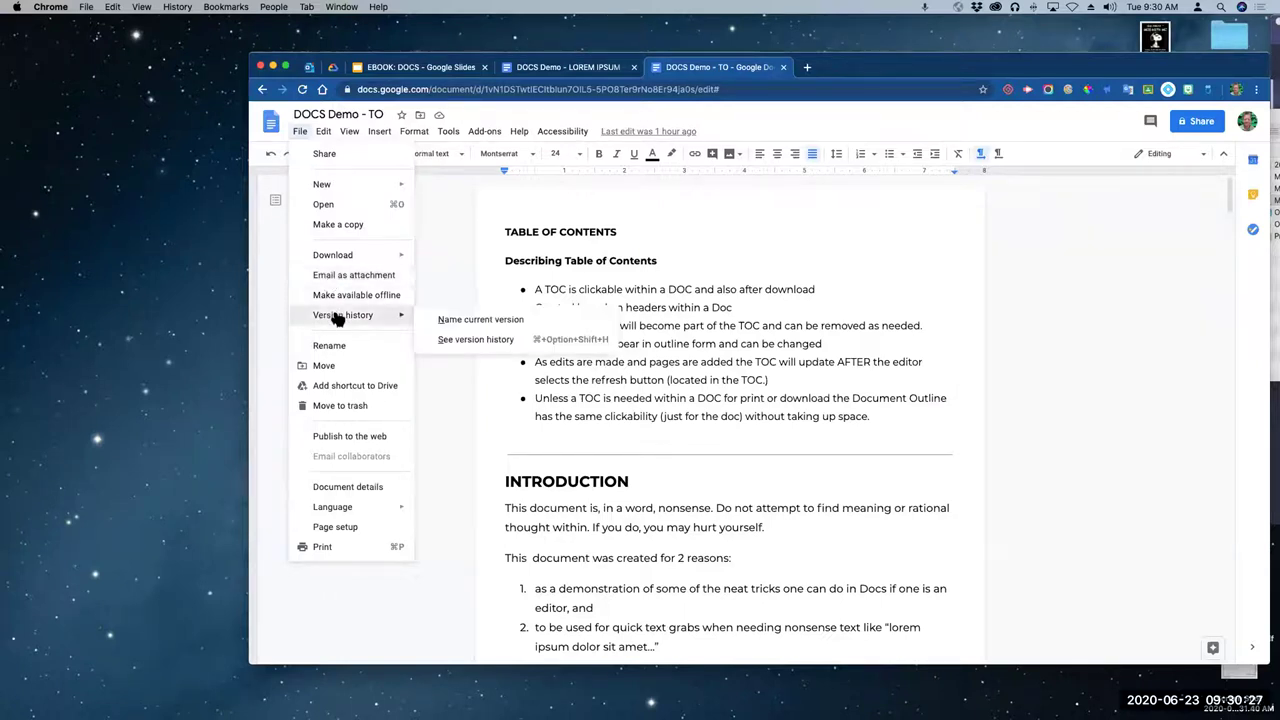
pyautogui.click(456, 342)
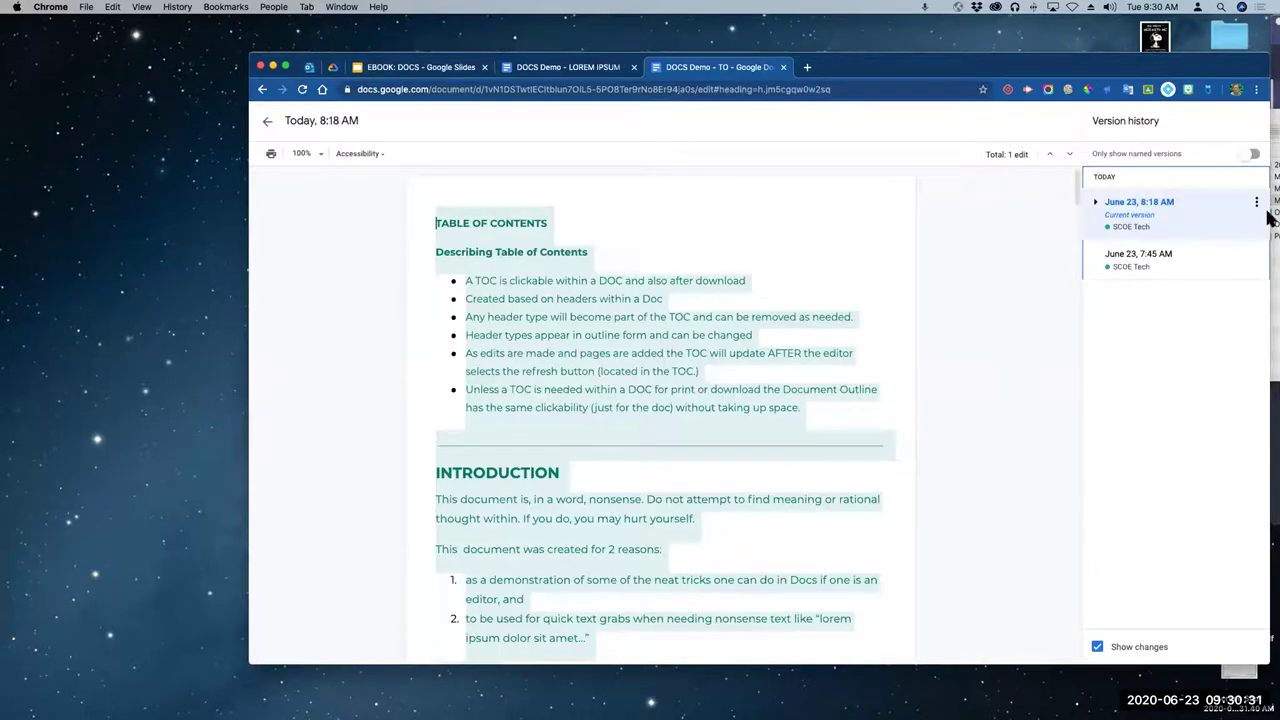
pyautogui.click(1096, 207)
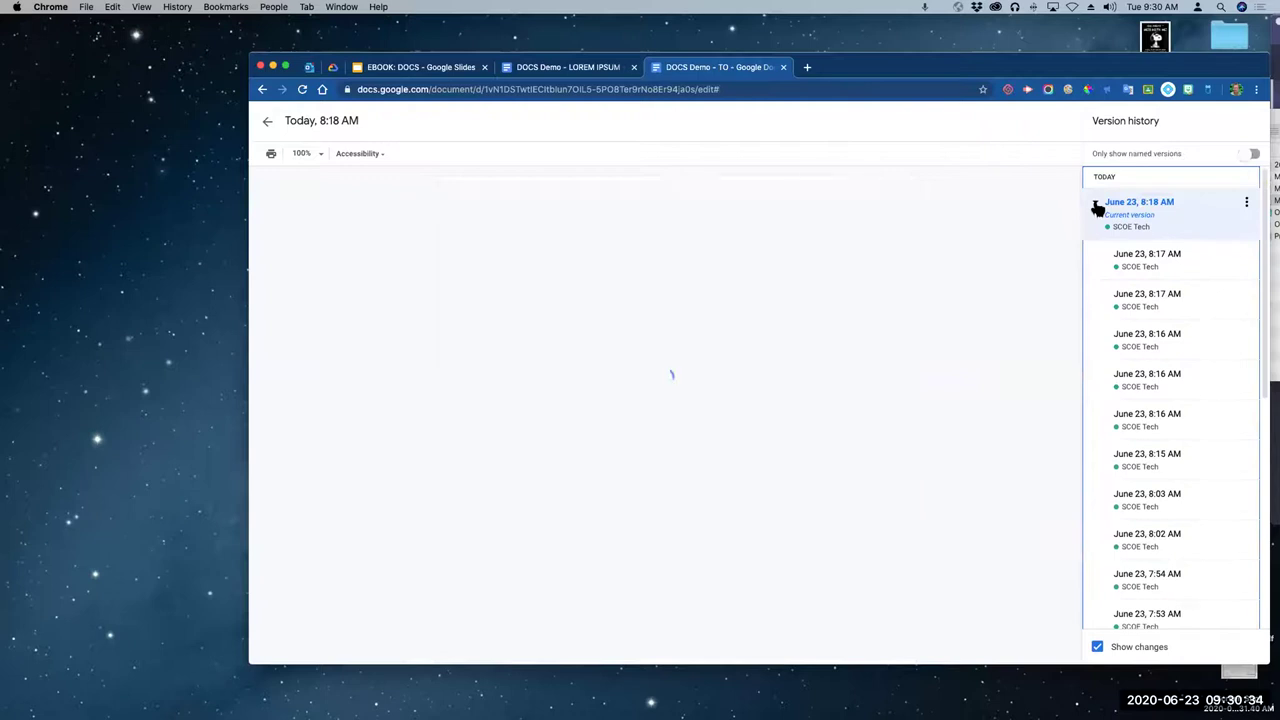
# Step: Preview the June 23, 8:17 AM version, look through the older versions, and return to the document
pyautogui.click(1146, 252)
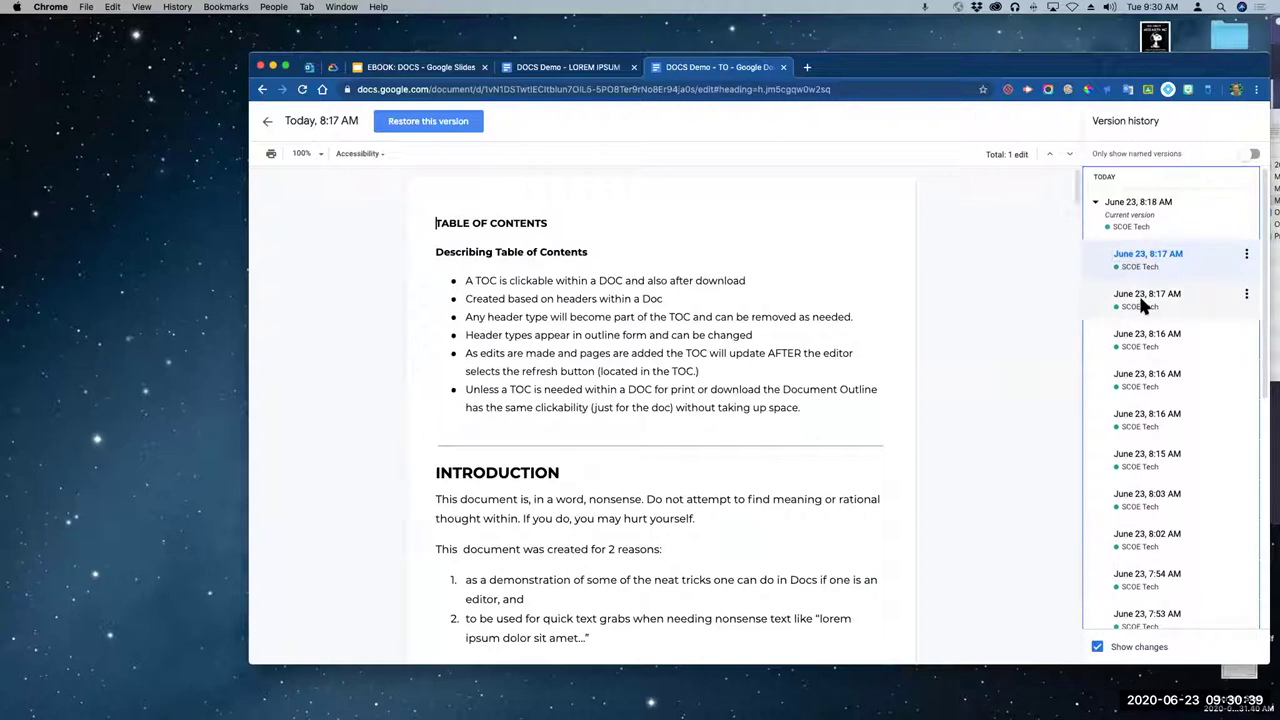
pyautogui.scroll(-5, 1141, 300)
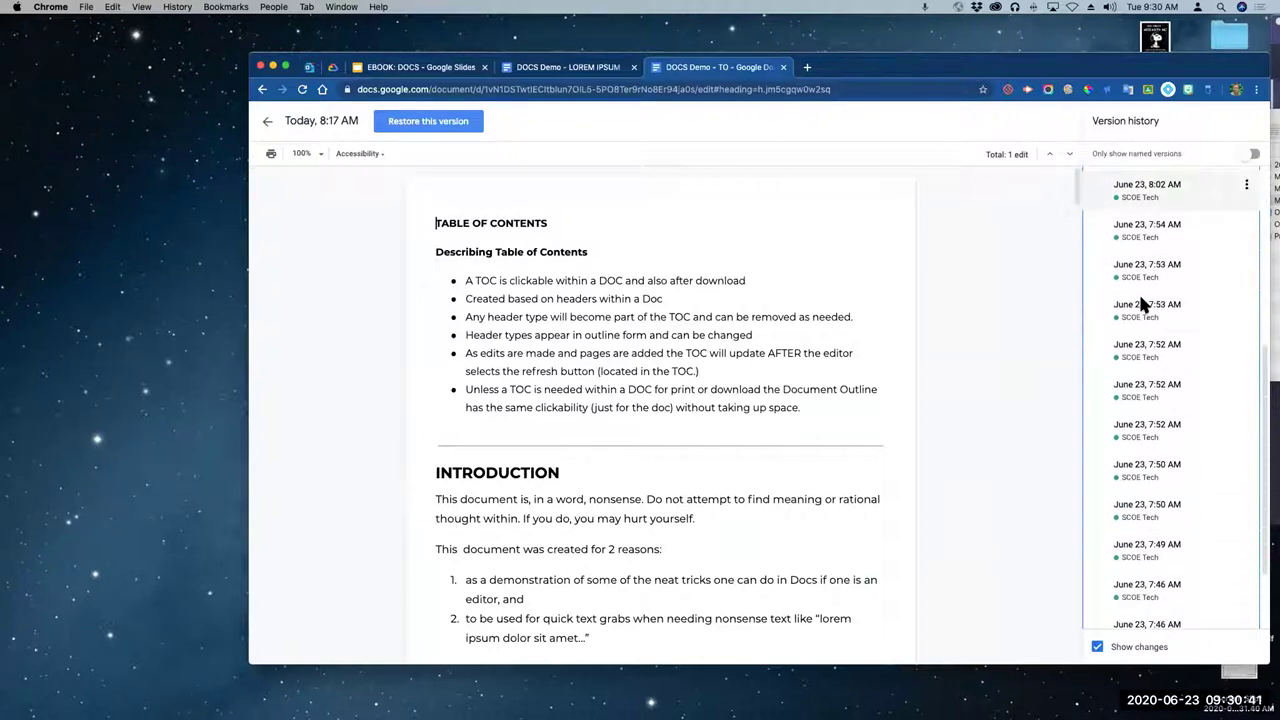
pyautogui.scroll(5, 1143, 304)
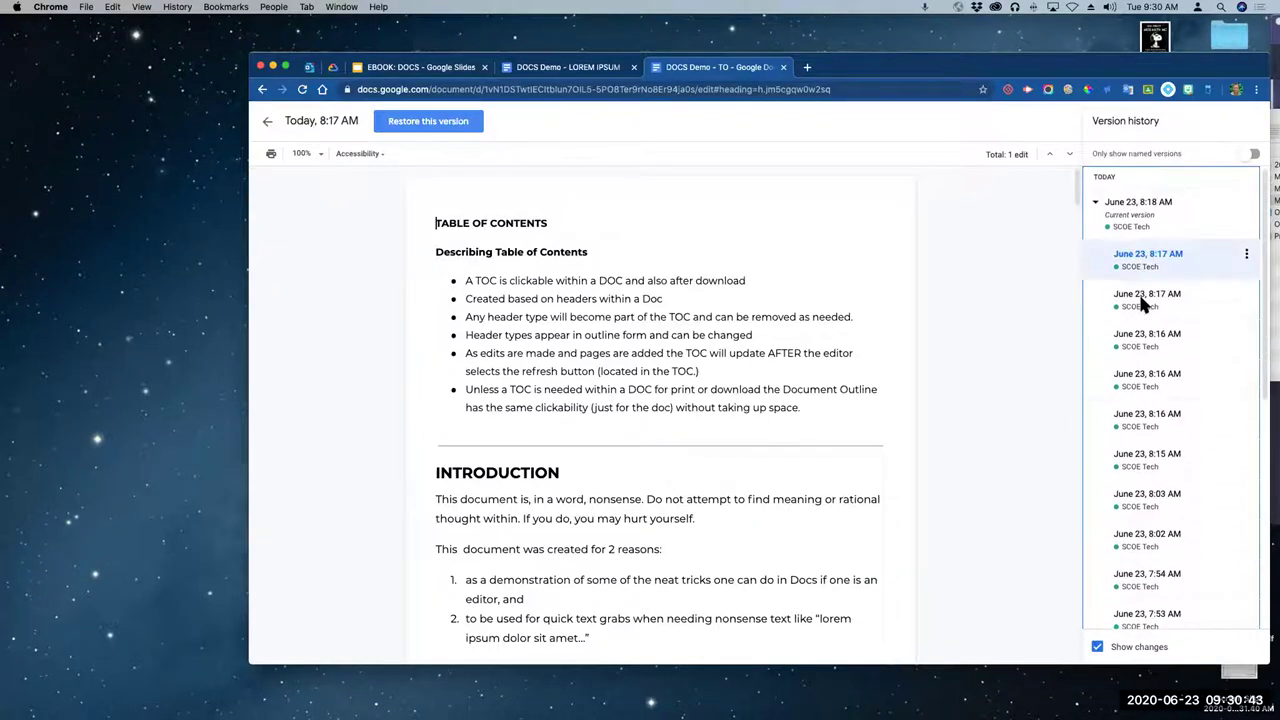
pyautogui.click(1097, 206)
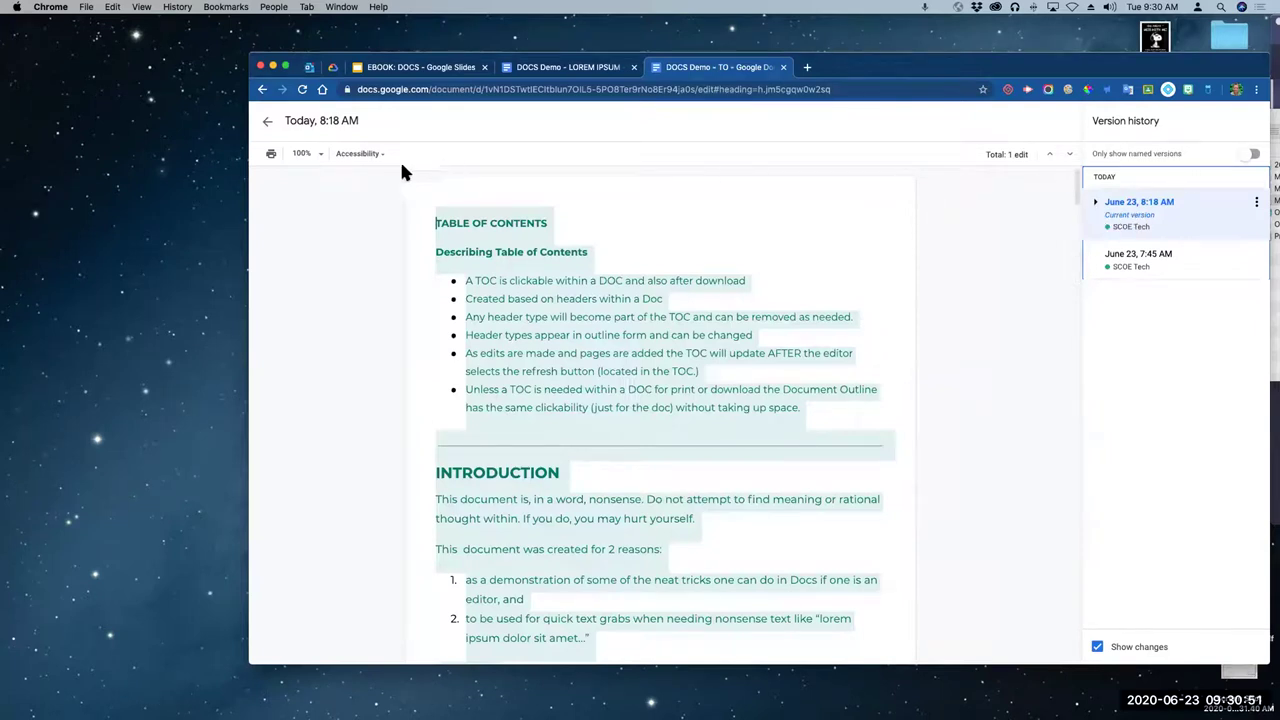
pyautogui.click(267, 121)
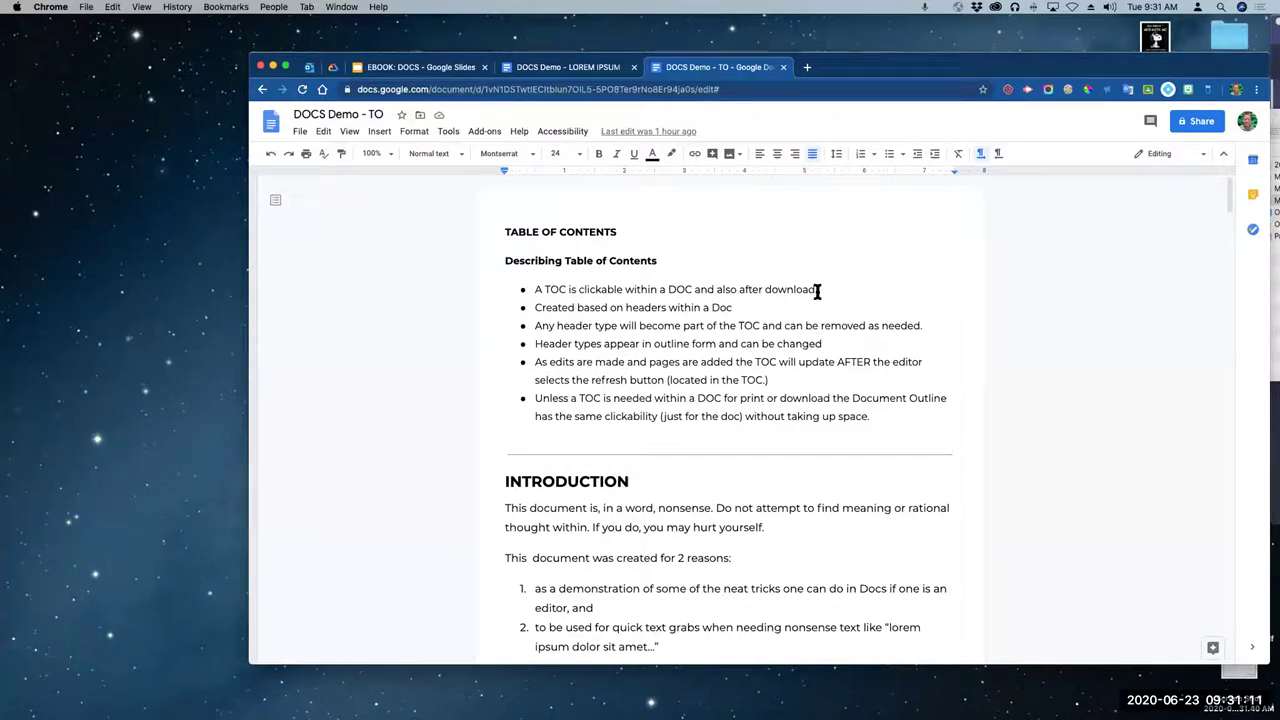
# Step: Change the text color of the "TABLE OF CONTENTS" and "Describing Table of Contents" headings to white
pyautogui.moveTo(674, 266); pyautogui.dragTo(446, 263)
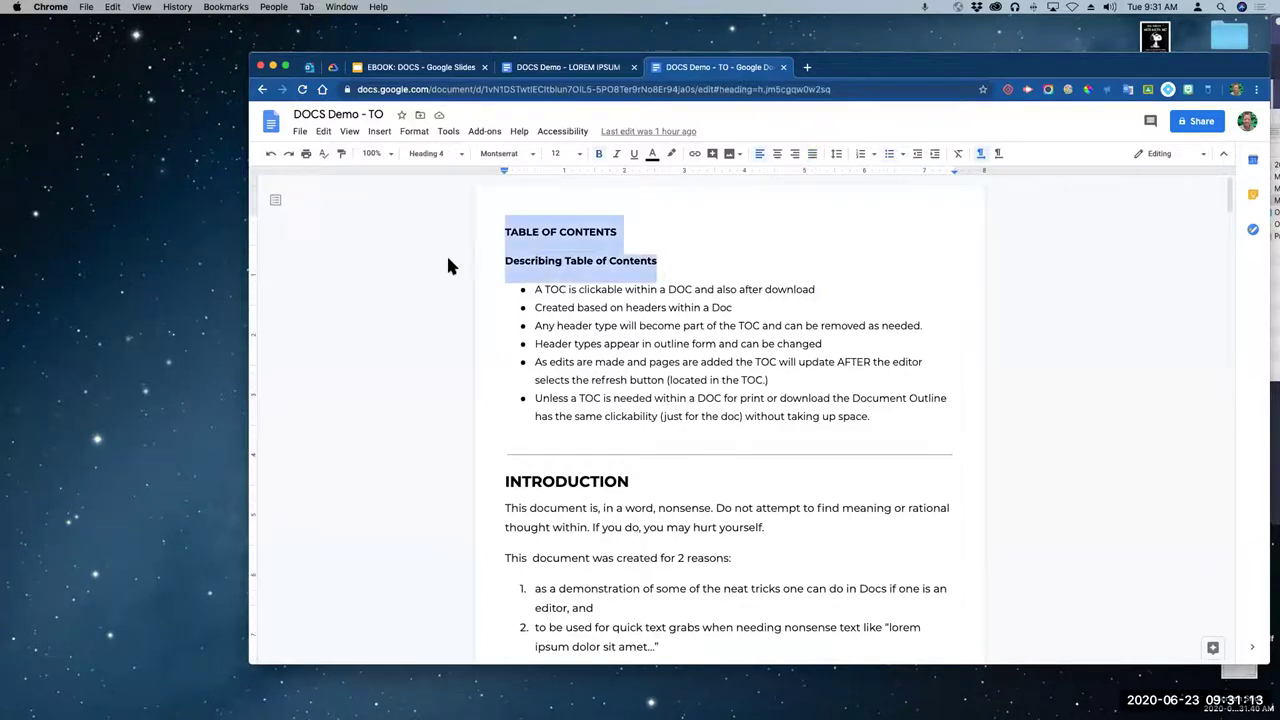
pyautogui.click(651, 154)
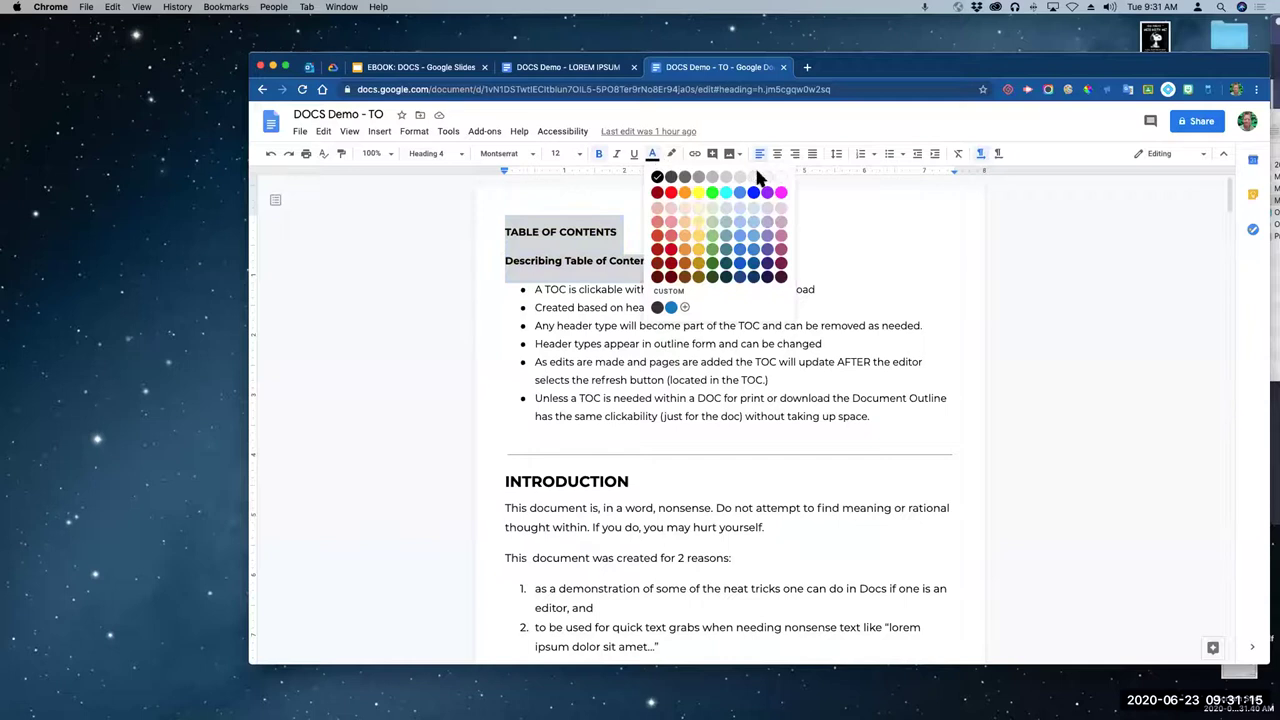
pyautogui.click(788, 190)
pyautogui.click(822, 262)
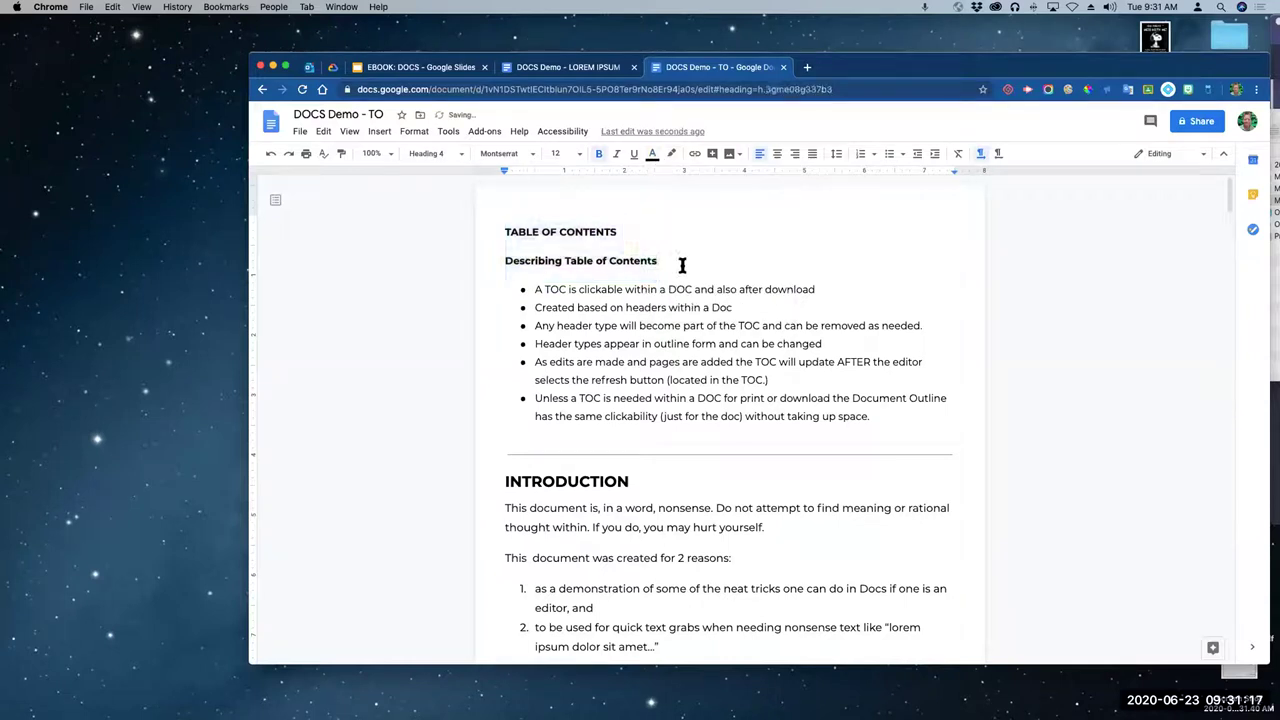
pyautogui.keyDown('shift'); pyautogui.click(491, 234); pyautogui.keyUp('shift')
pyautogui.click(651, 154)
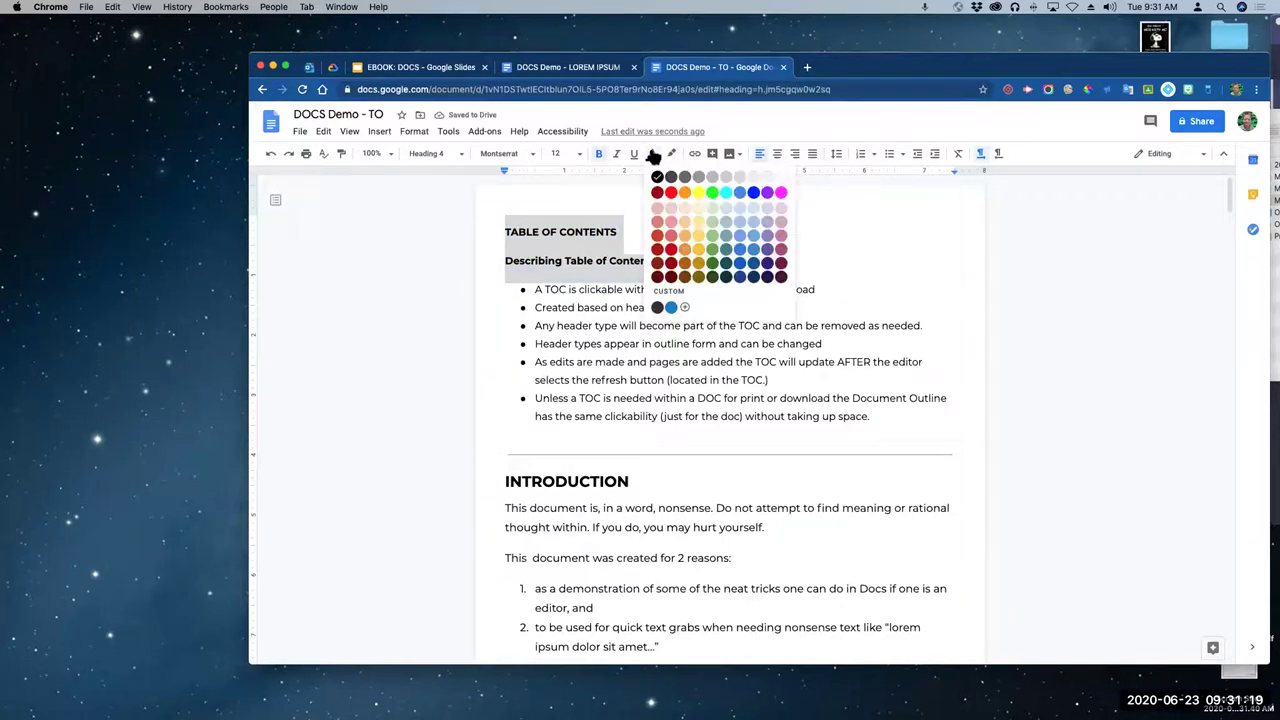
pyautogui.click(781, 177)
pyautogui.click(874, 259)
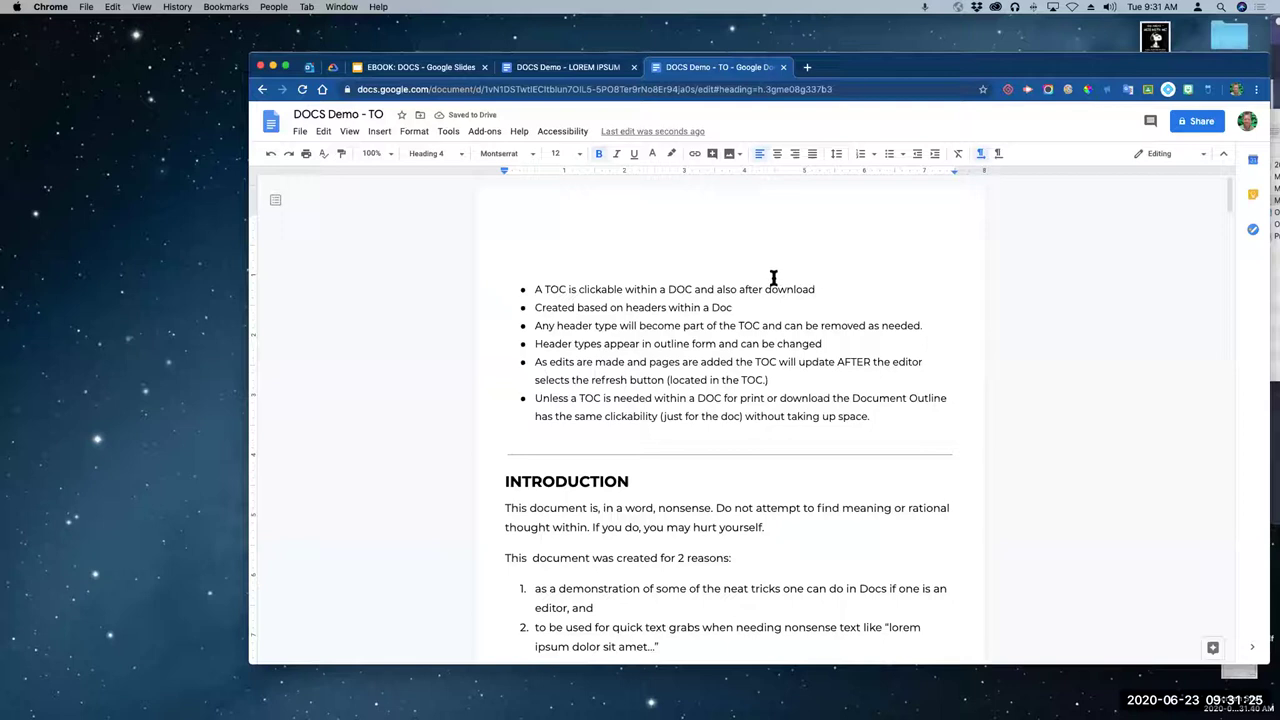
# Step: Set the text color of the two white headings above the bulleted list back to black
pyautogui.moveTo(786, 271); pyautogui.dragTo(432, 231)
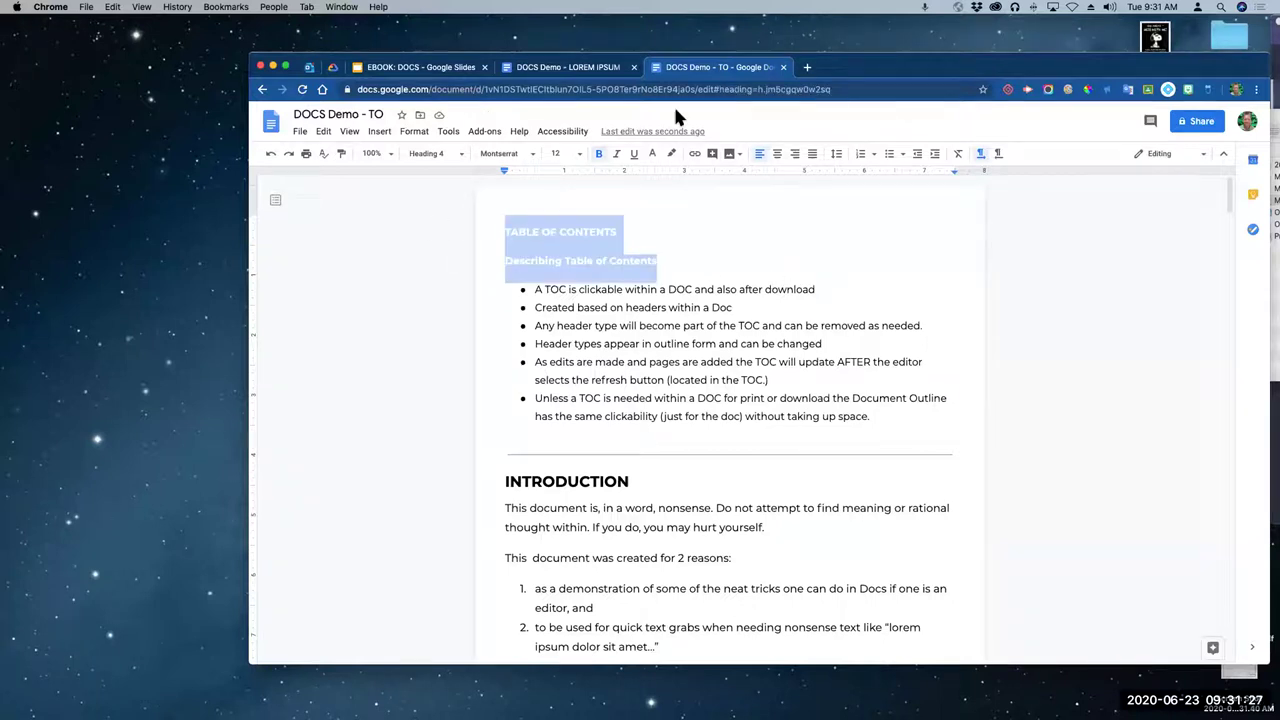
pyautogui.click(652, 155)
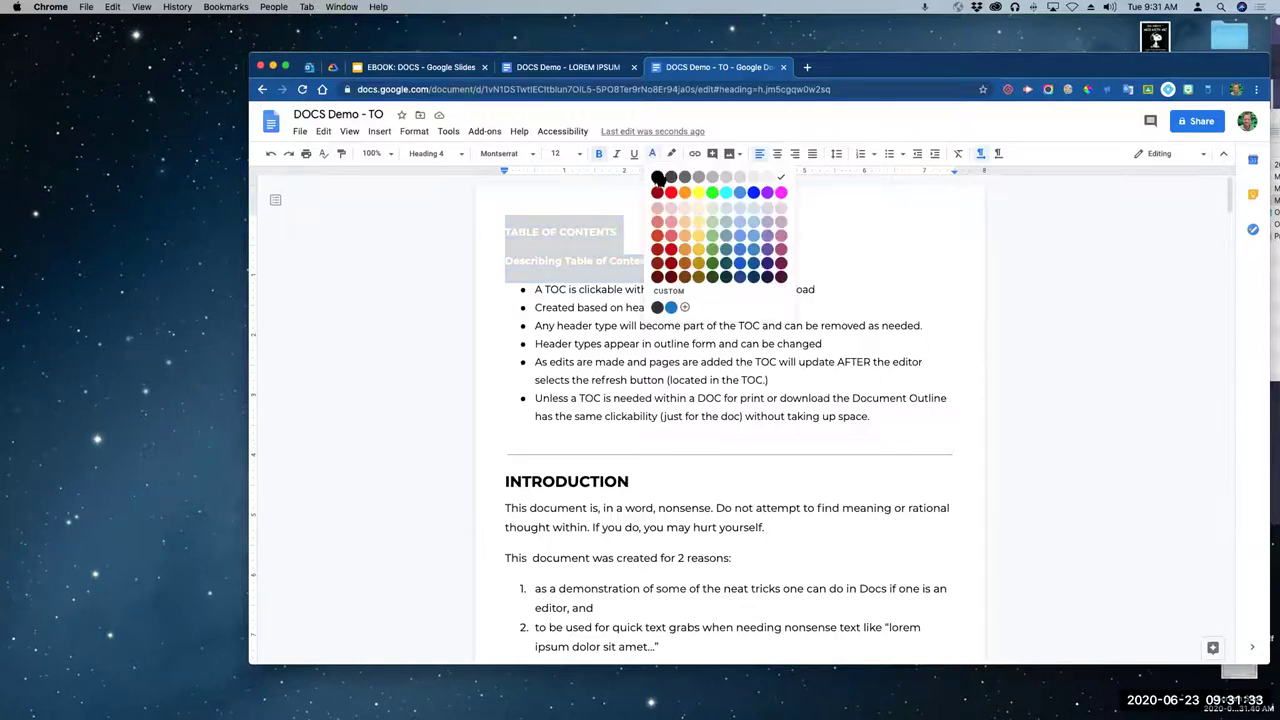
pyautogui.click(657, 177)
# Step: Start sharing the document with a suggested contact, keeping the Editor role and the notification enabled
pyautogui.click(1195, 122)
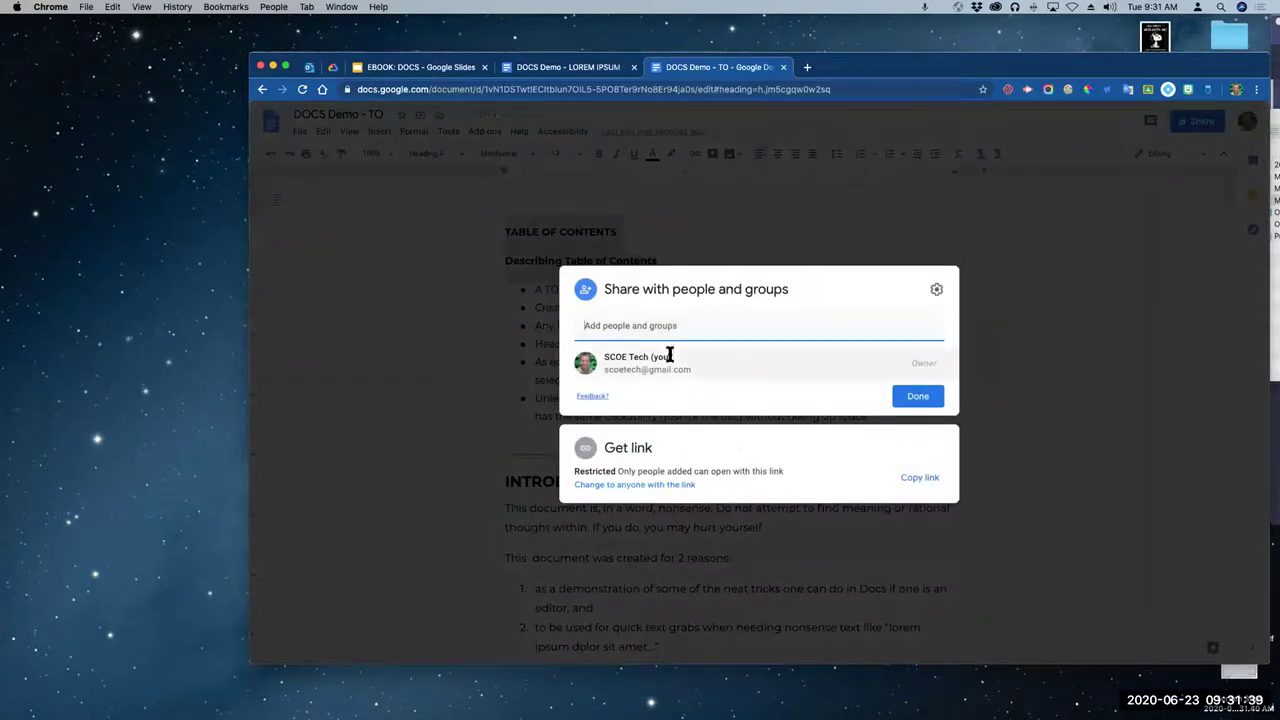
pyautogui.click(659, 325)
pyautogui.write('alis')
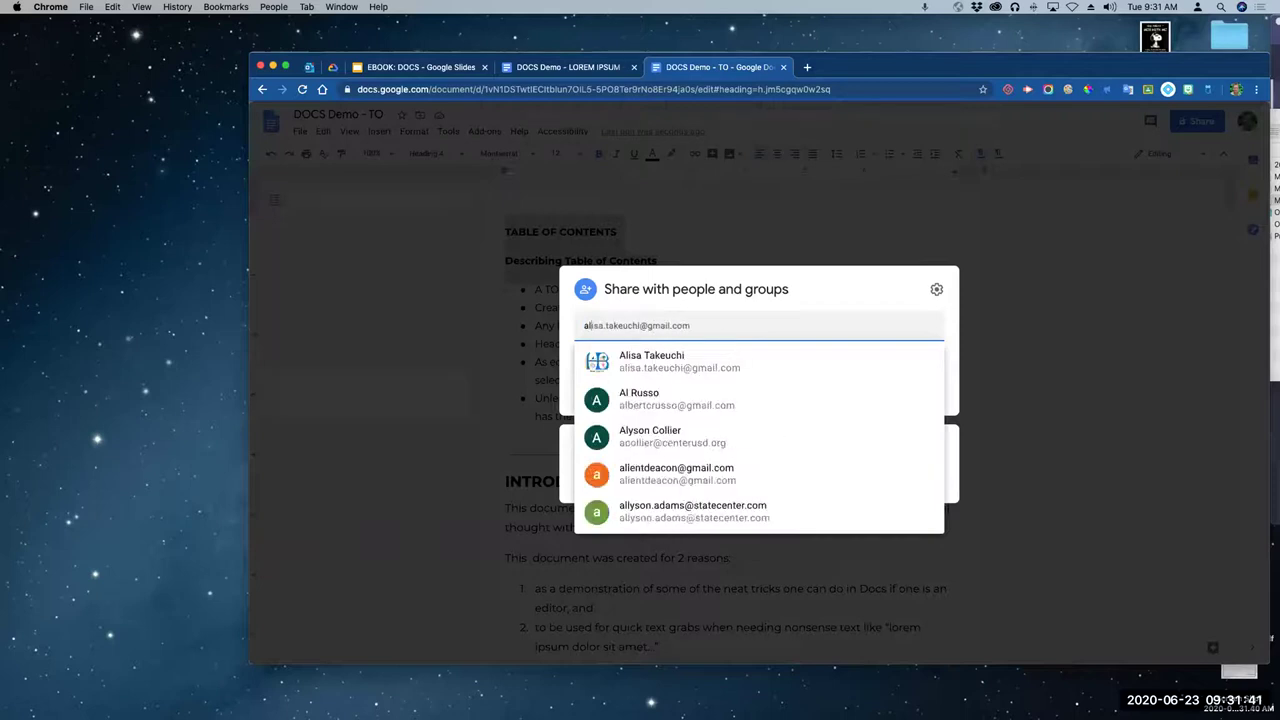
pyautogui.click(663, 365)
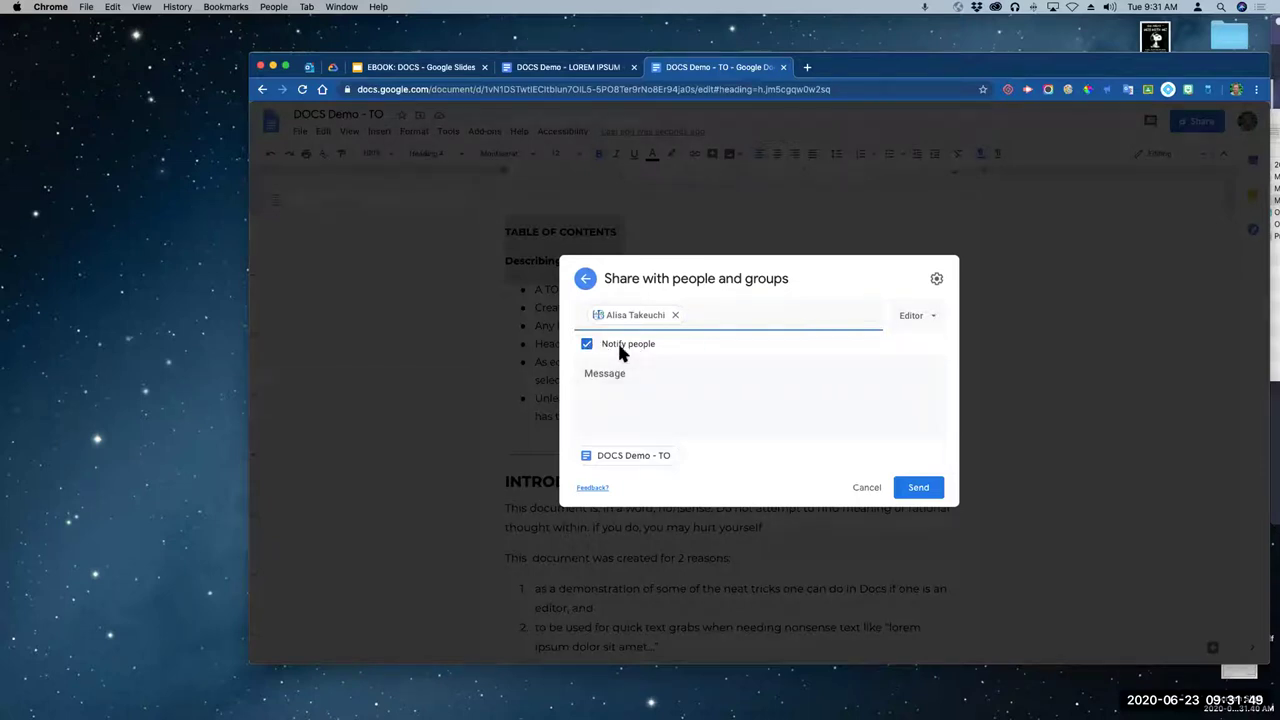
pyautogui.click(627, 398)
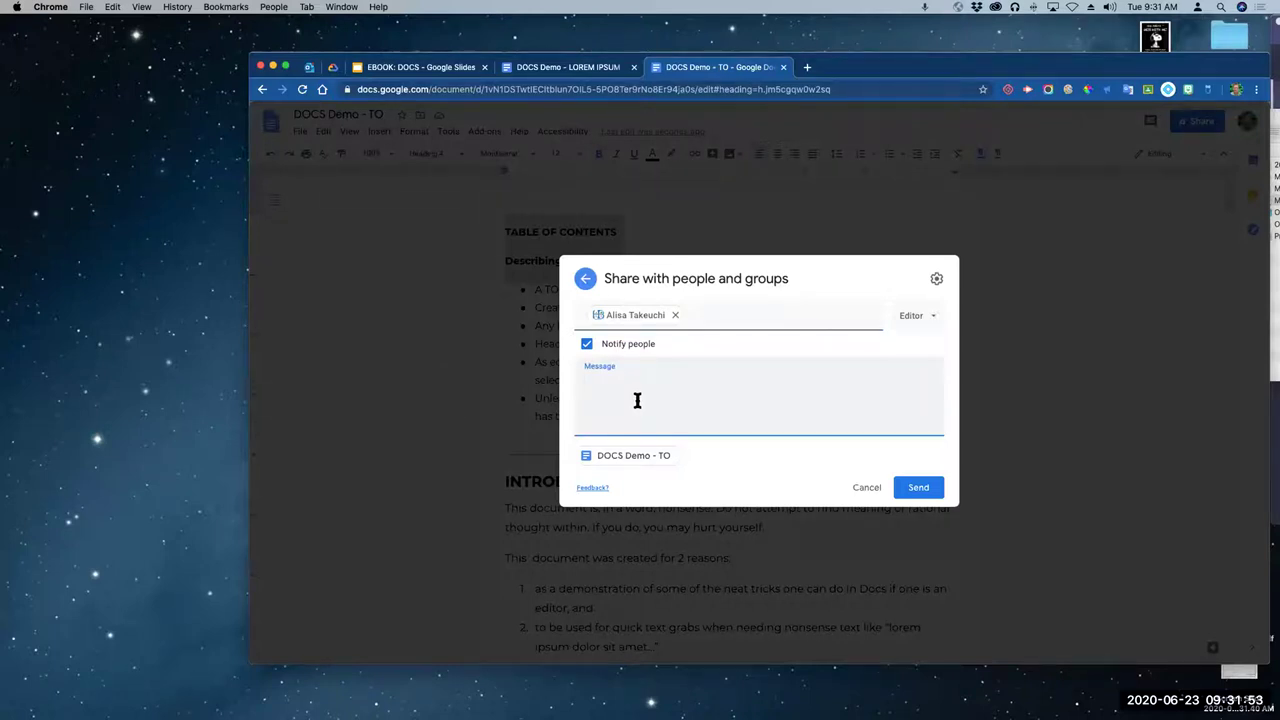
# Step: Check the roles available for the recipient, cancel the invitation, and close the sharing settings
pyautogui.click(925, 318)
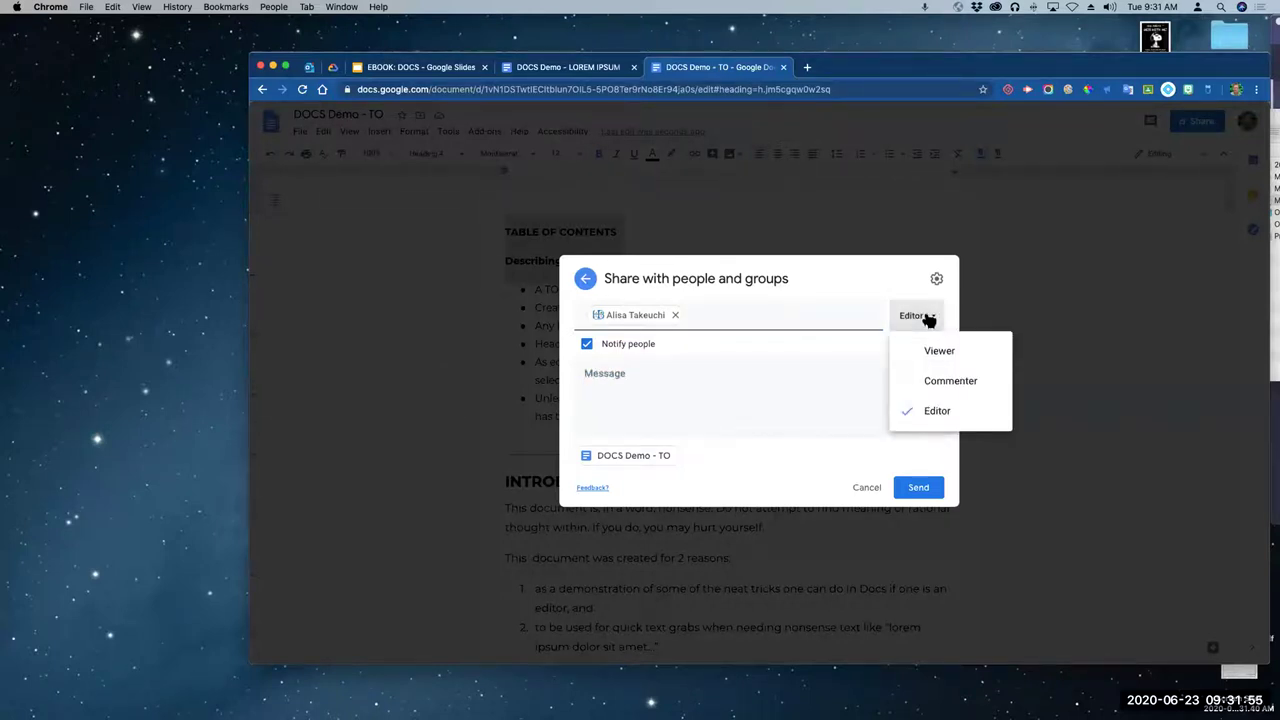
pyautogui.click(755, 400)
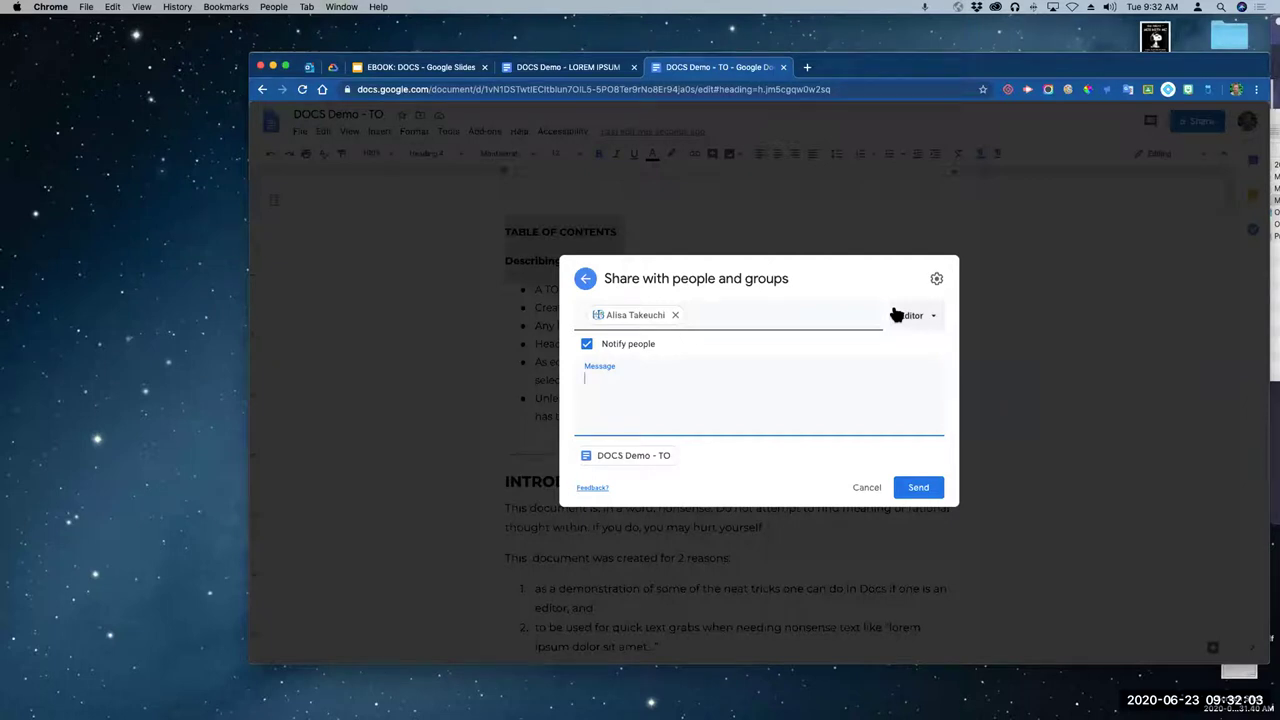
pyautogui.click(868, 488)
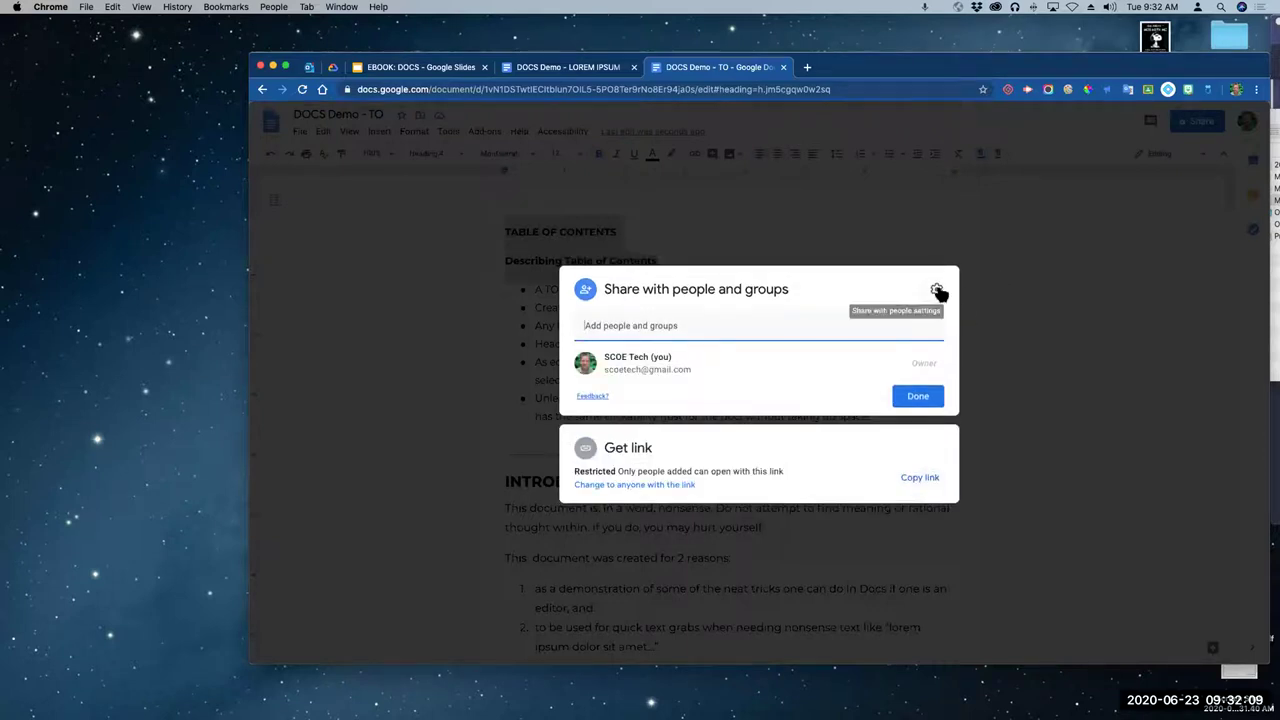
pyautogui.click(845, 250)
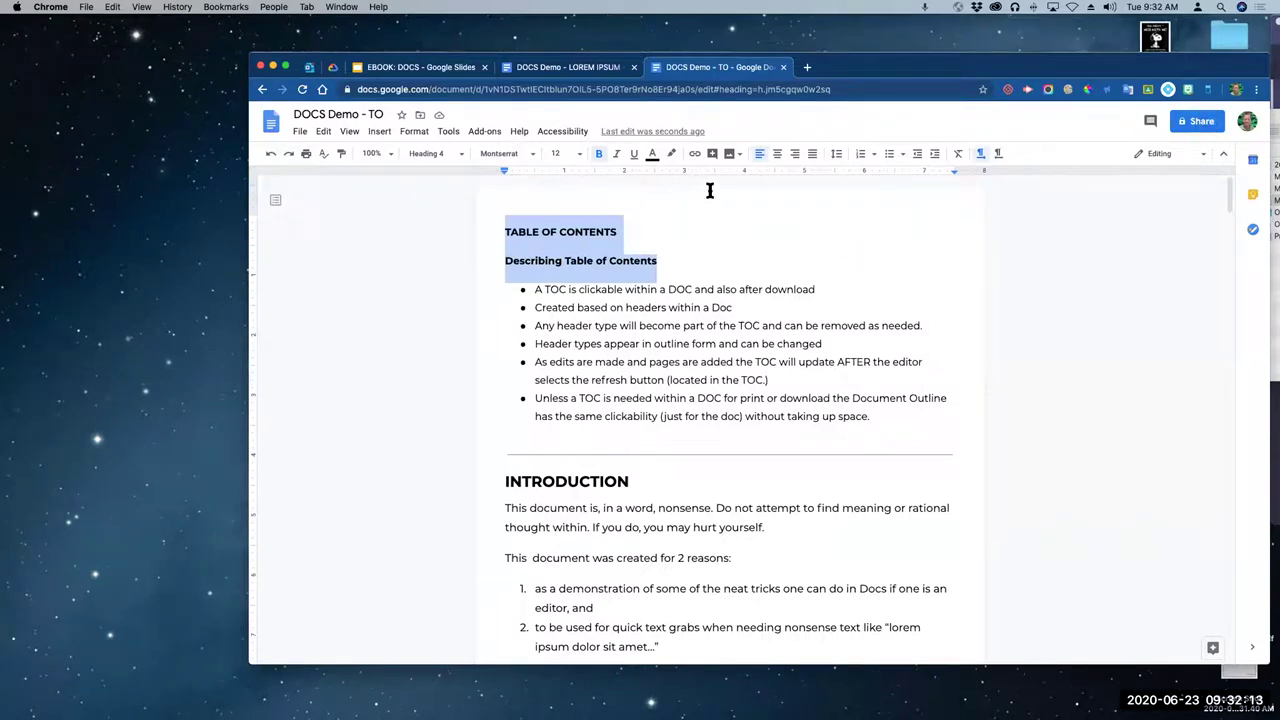
# Step: Review the insert options for the document, including the available image sources and the table choices
pyautogui.click(745, 302)
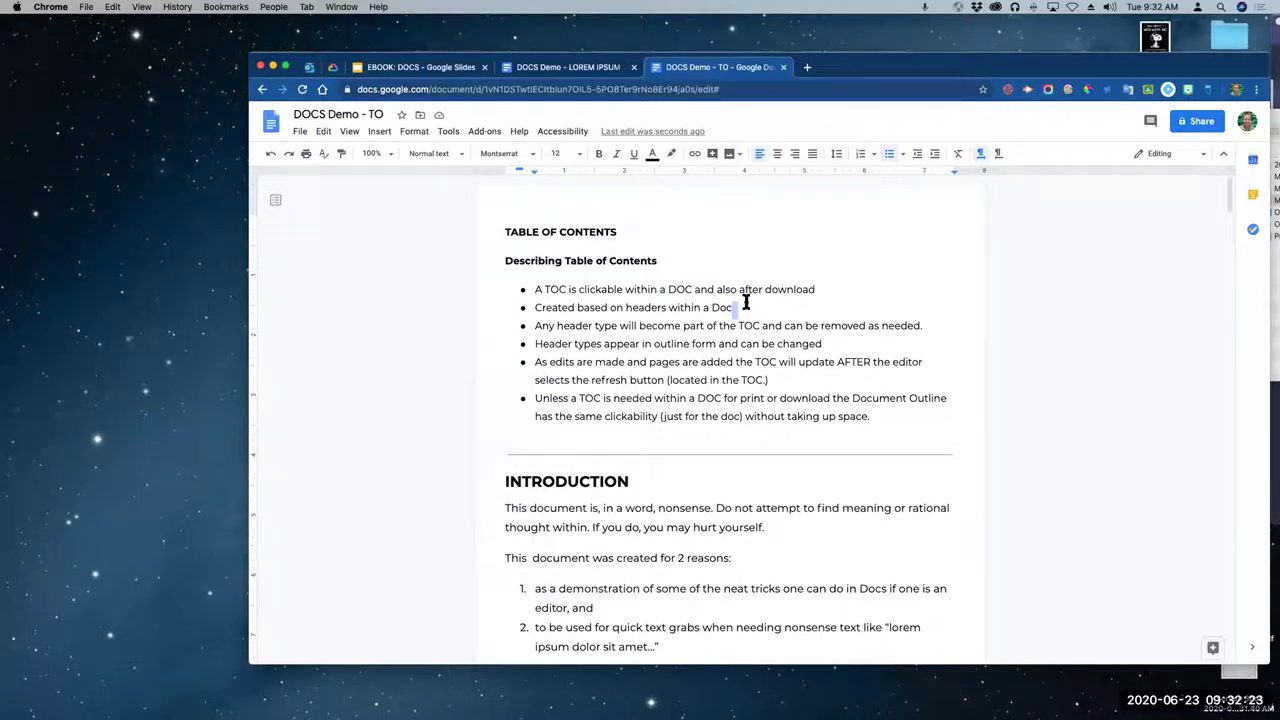
pyautogui.click(380, 131)
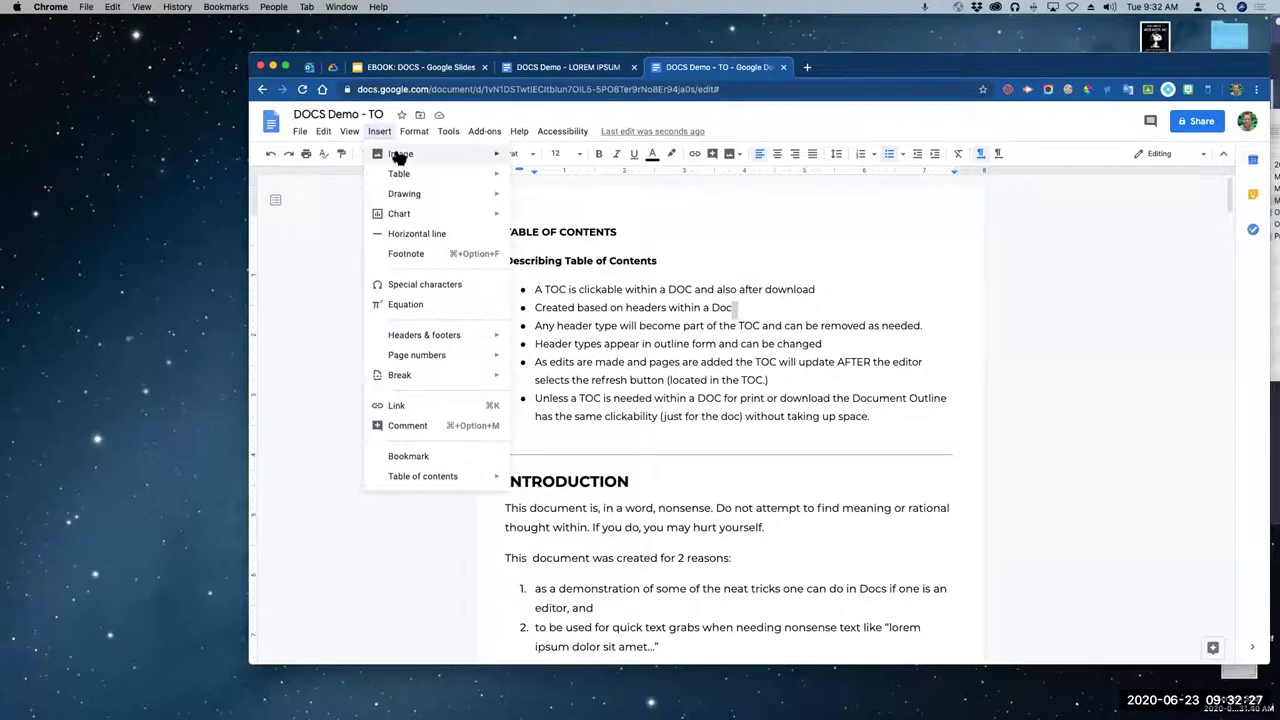
pyautogui.moveTo(397, 155)
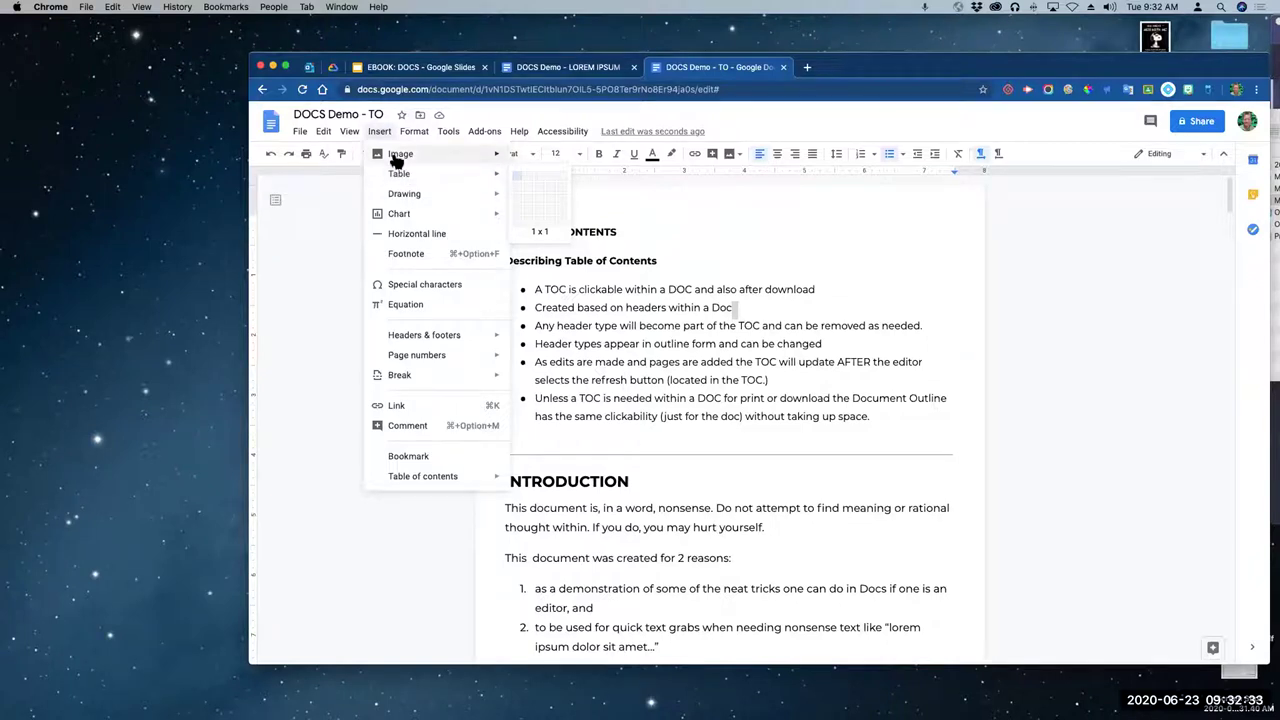
pyautogui.moveTo(407, 341)
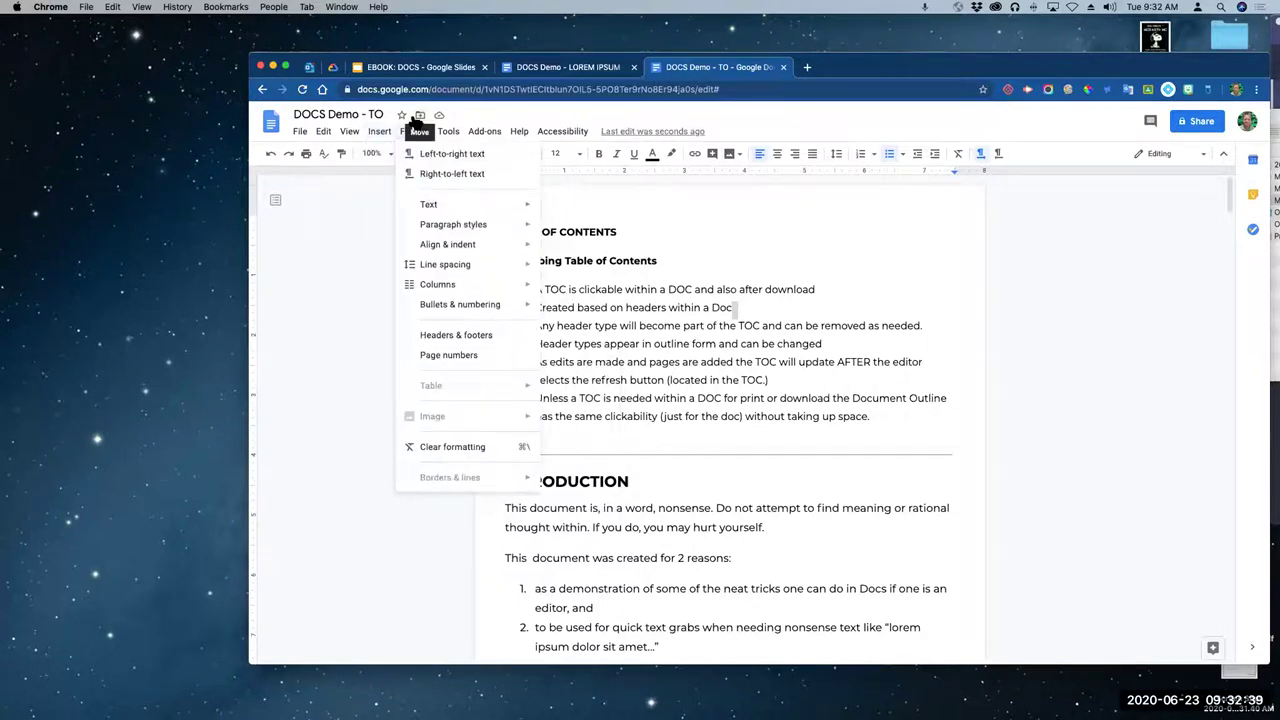
pyautogui.moveTo(381, 135)
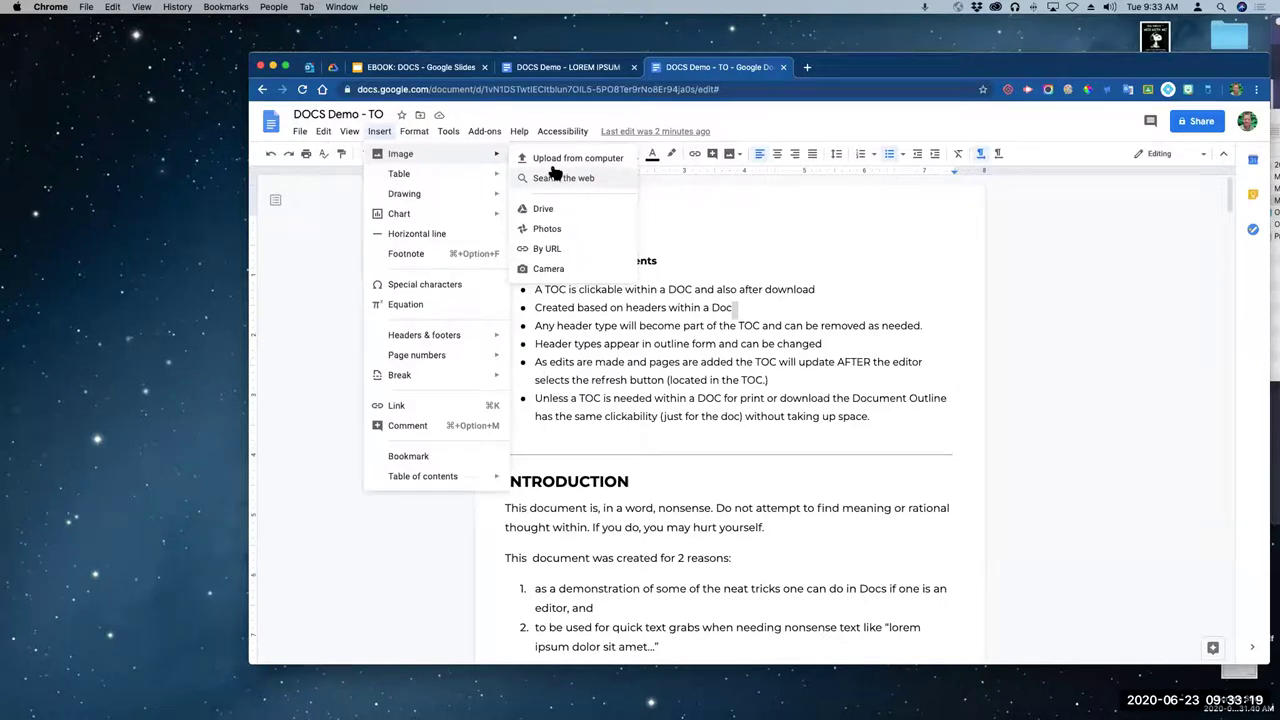
pyautogui.moveTo(407, 177)
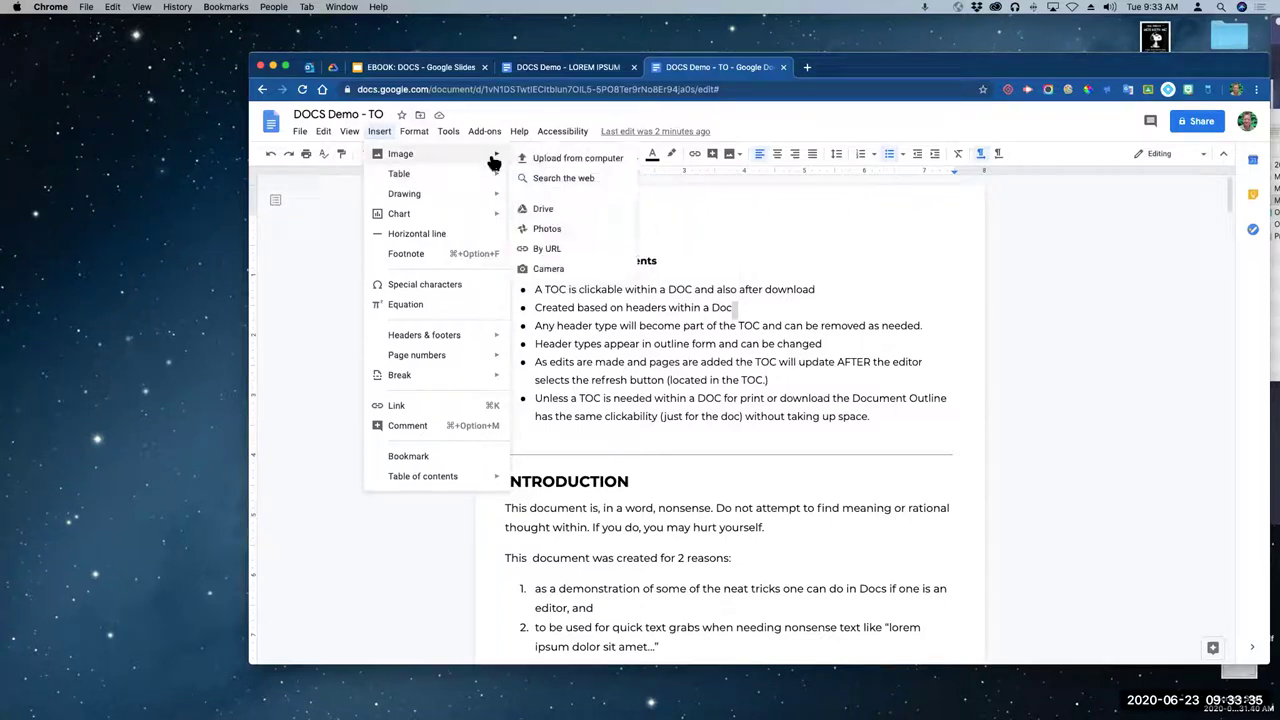
pyautogui.click(829, 209)
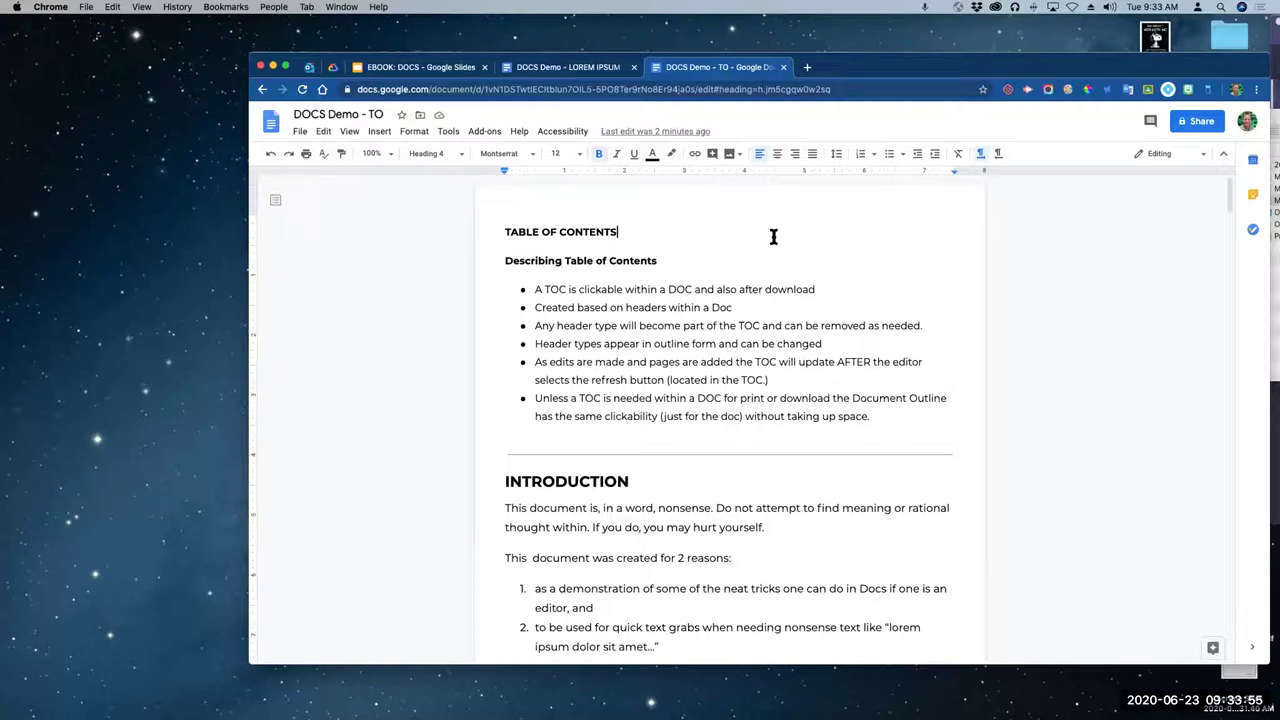
# Step: Start emailing the document as a PDF attachment with a copy to yourself, look up recipients matching "class", and cancel the message
pyautogui.click(300, 132)
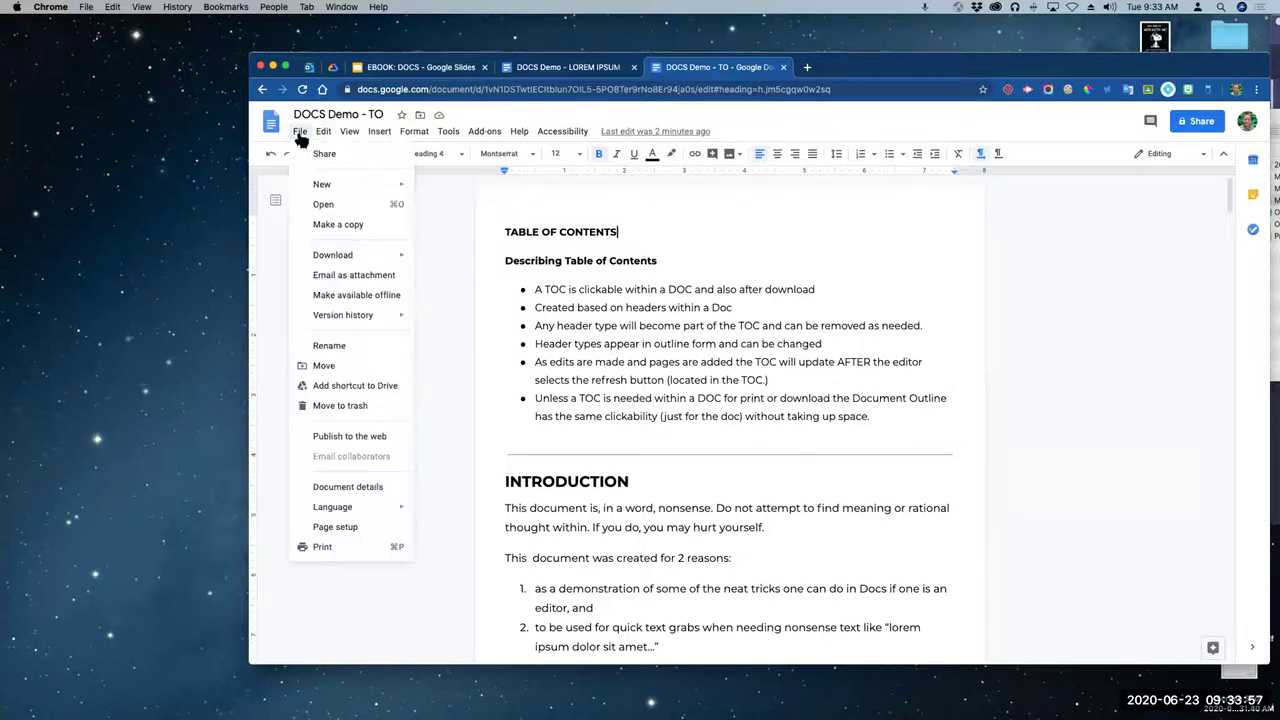
pyautogui.click(324, 275)
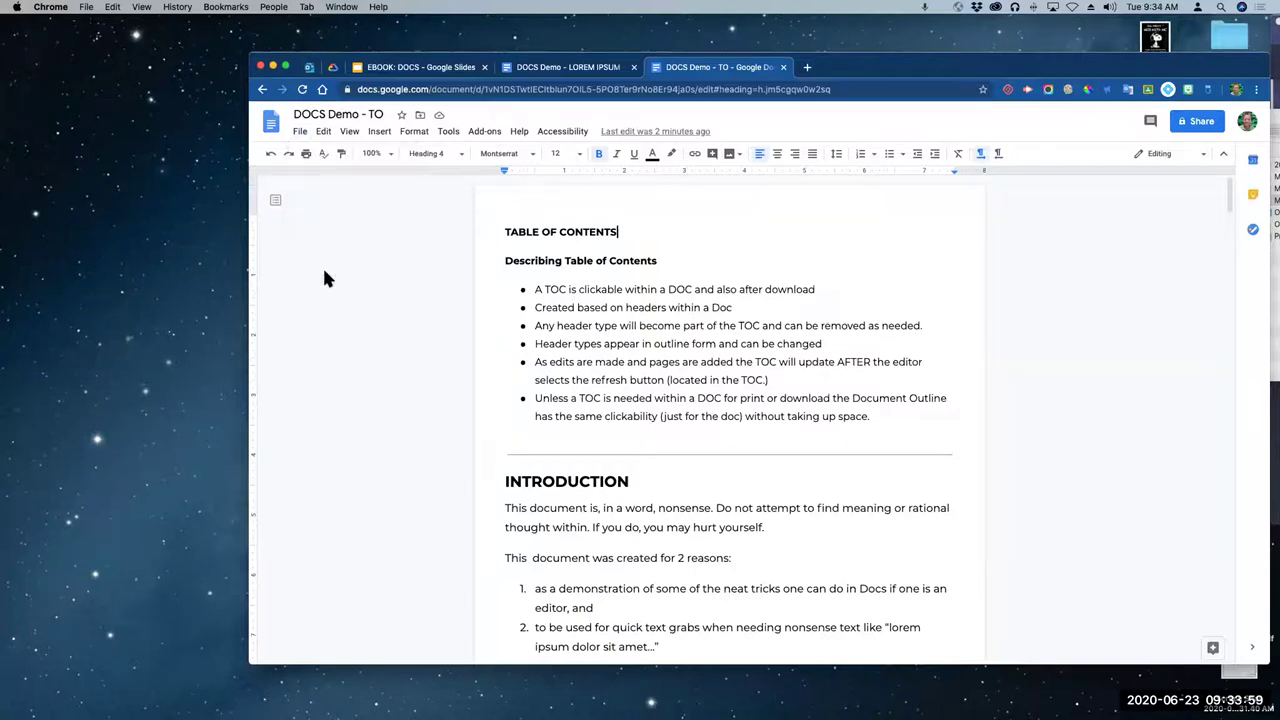
pyautogui.click(587, 280)
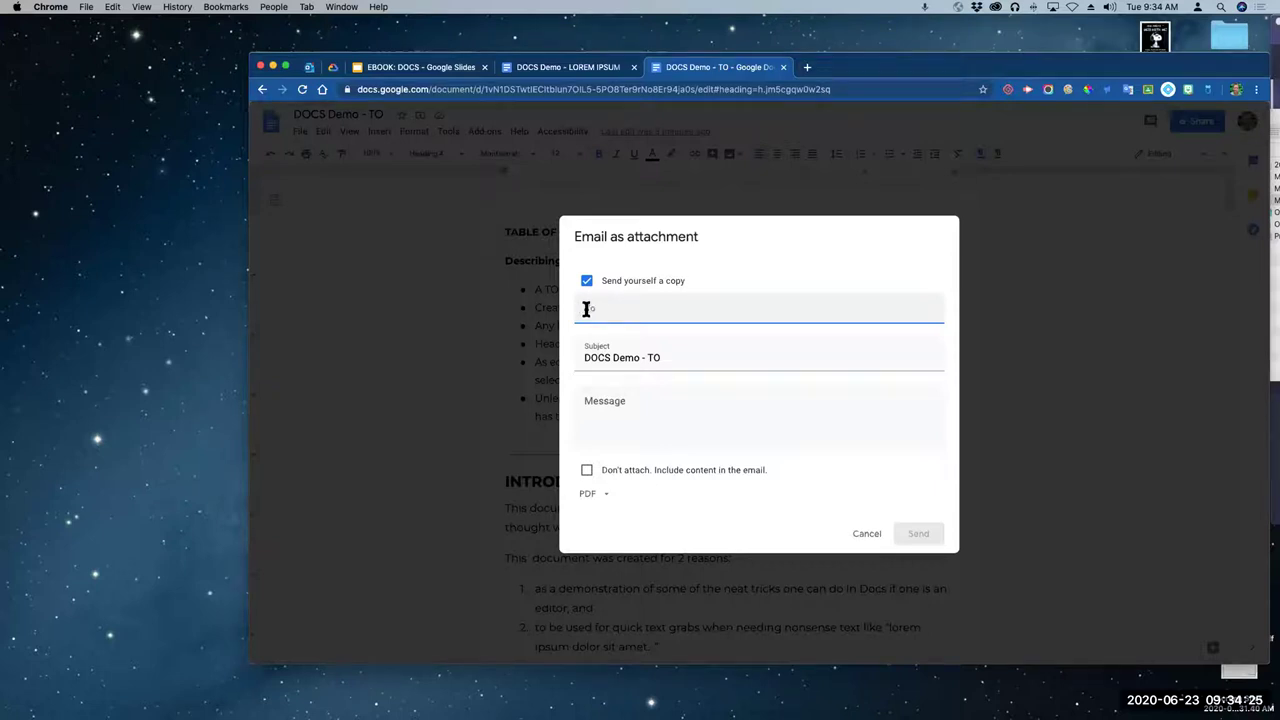
pyautogui.click(598, 309)
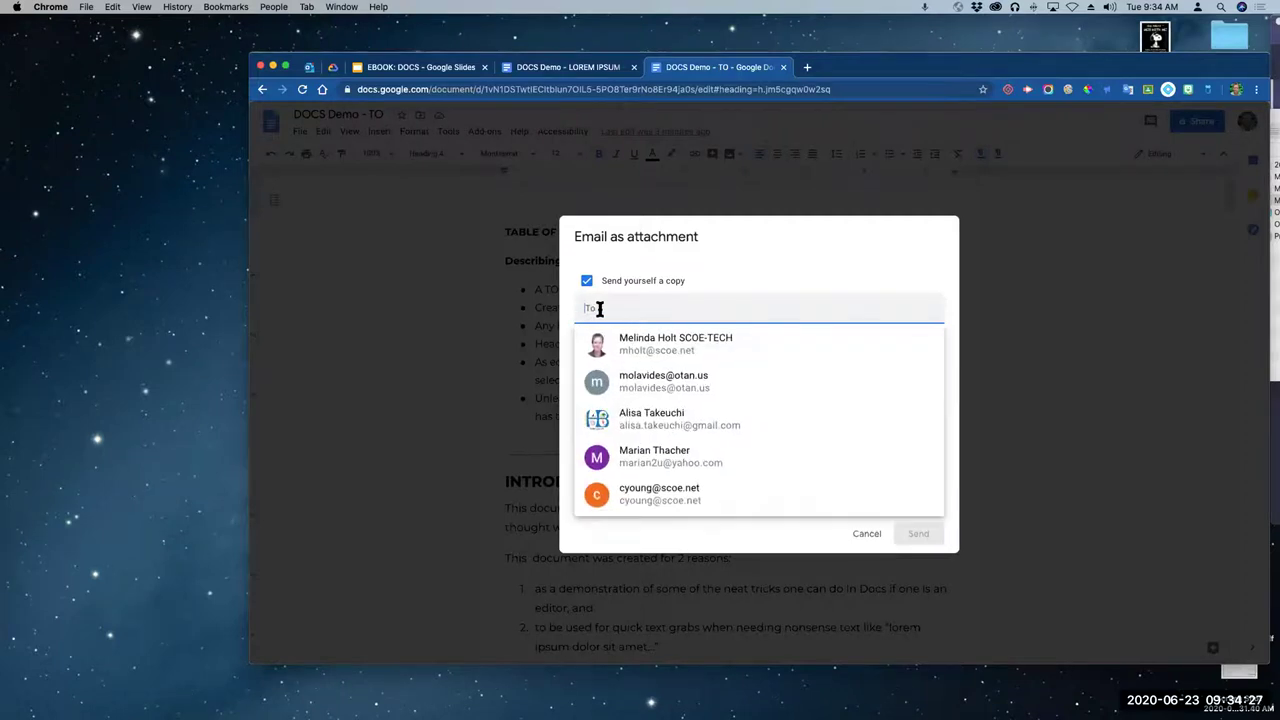
pyautogui.write('flipped-class')
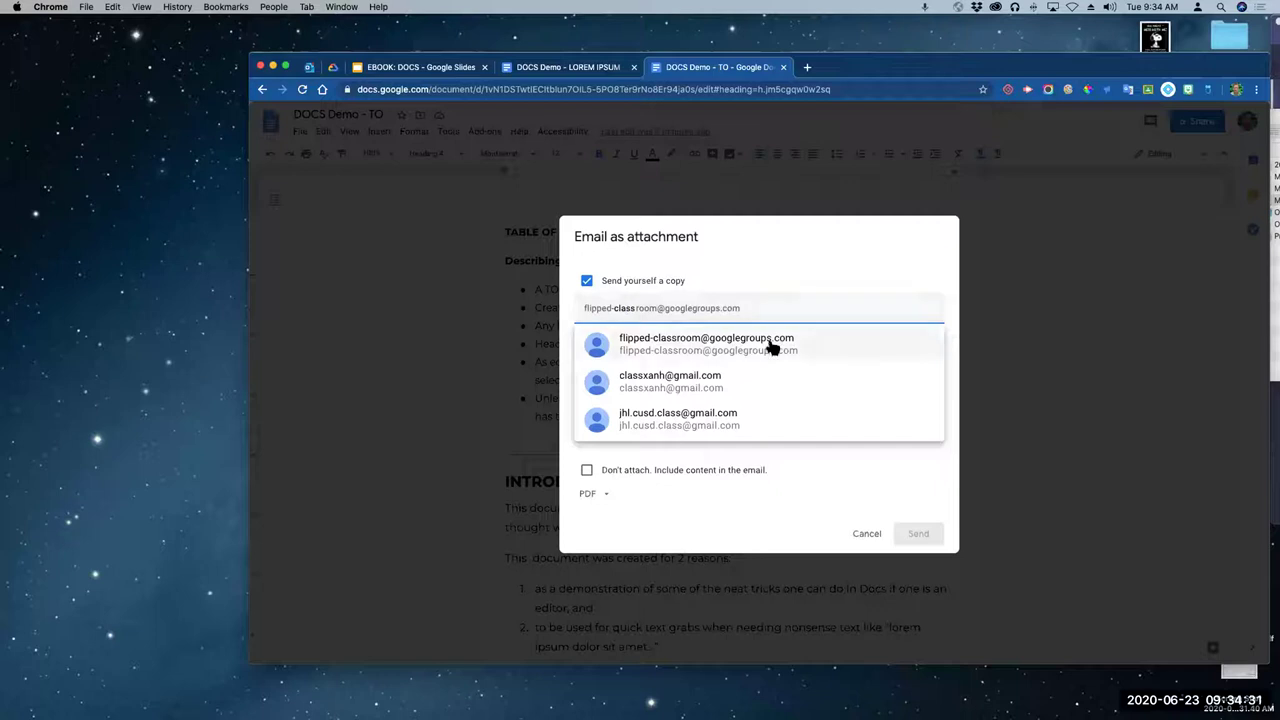
pyautogui.press('super+a')
pyautogui.write('class')
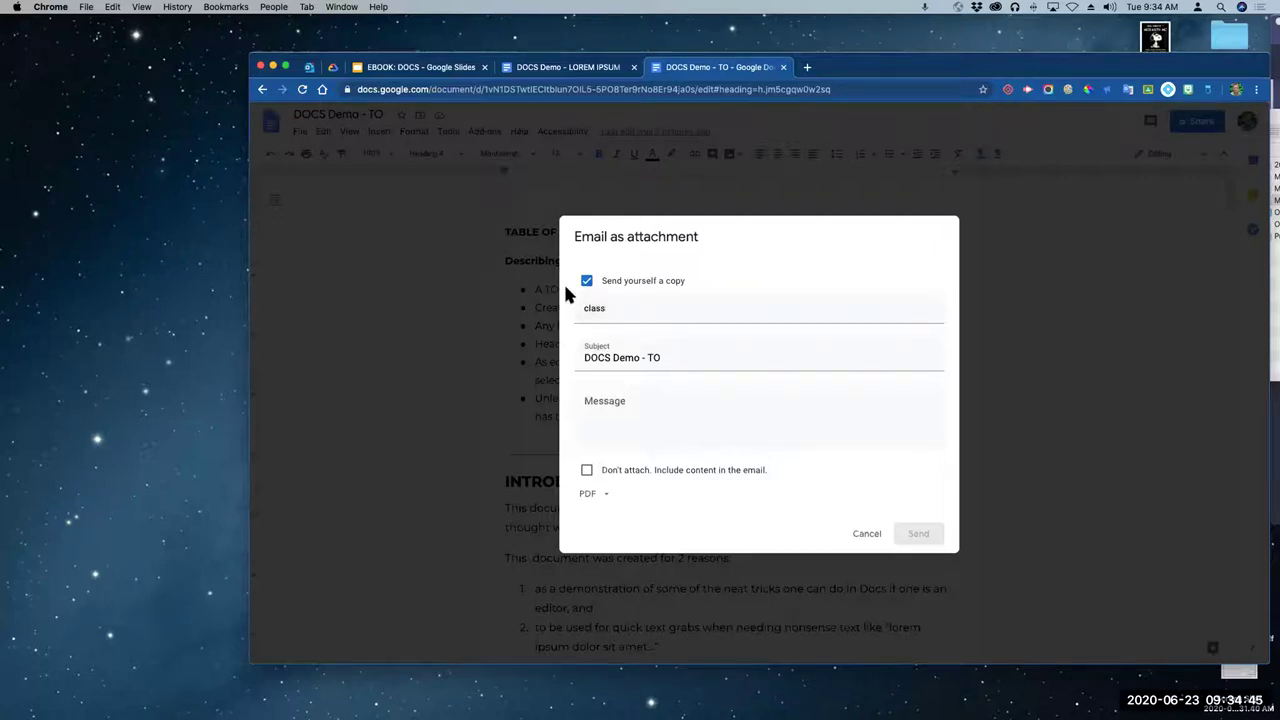
pyautogui.click(866, 533)
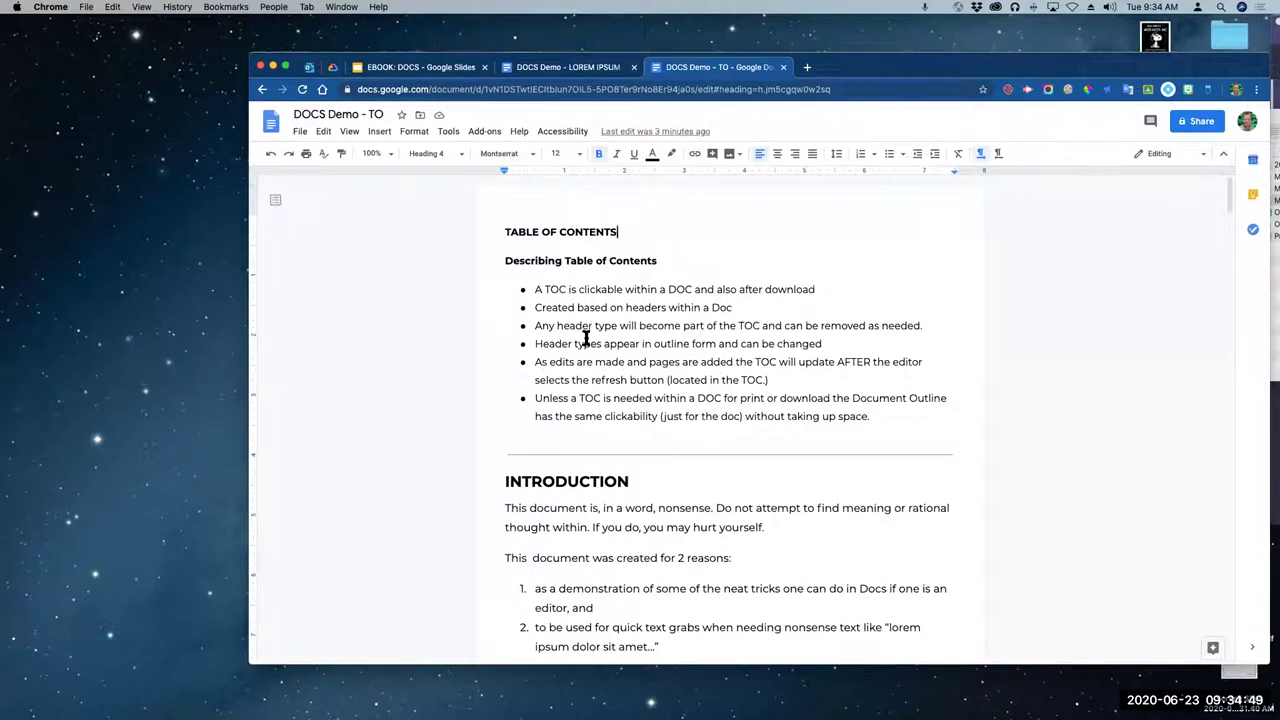
# Step: Add blank lines above the "TABLE OF CONTENTS" heading and insert a table with five columns and three rows there
pyautogui.click(385, 135)
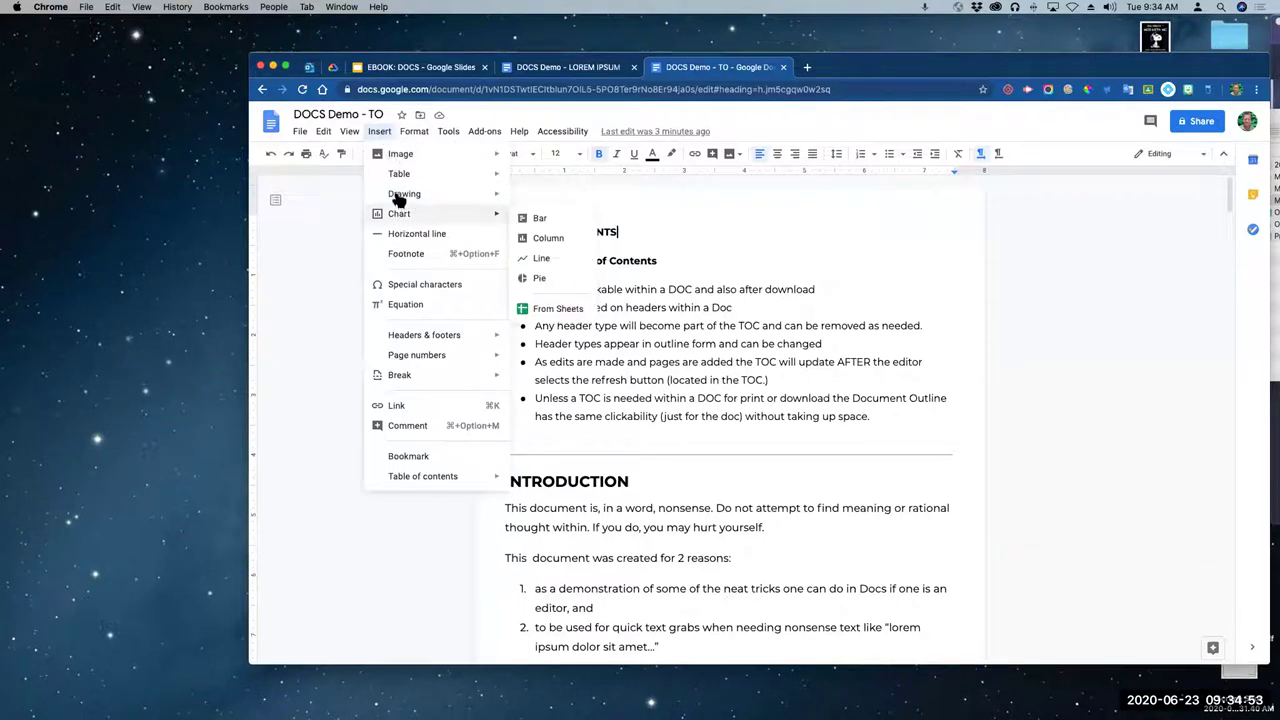
pyautogui.moveTo(399, 176)
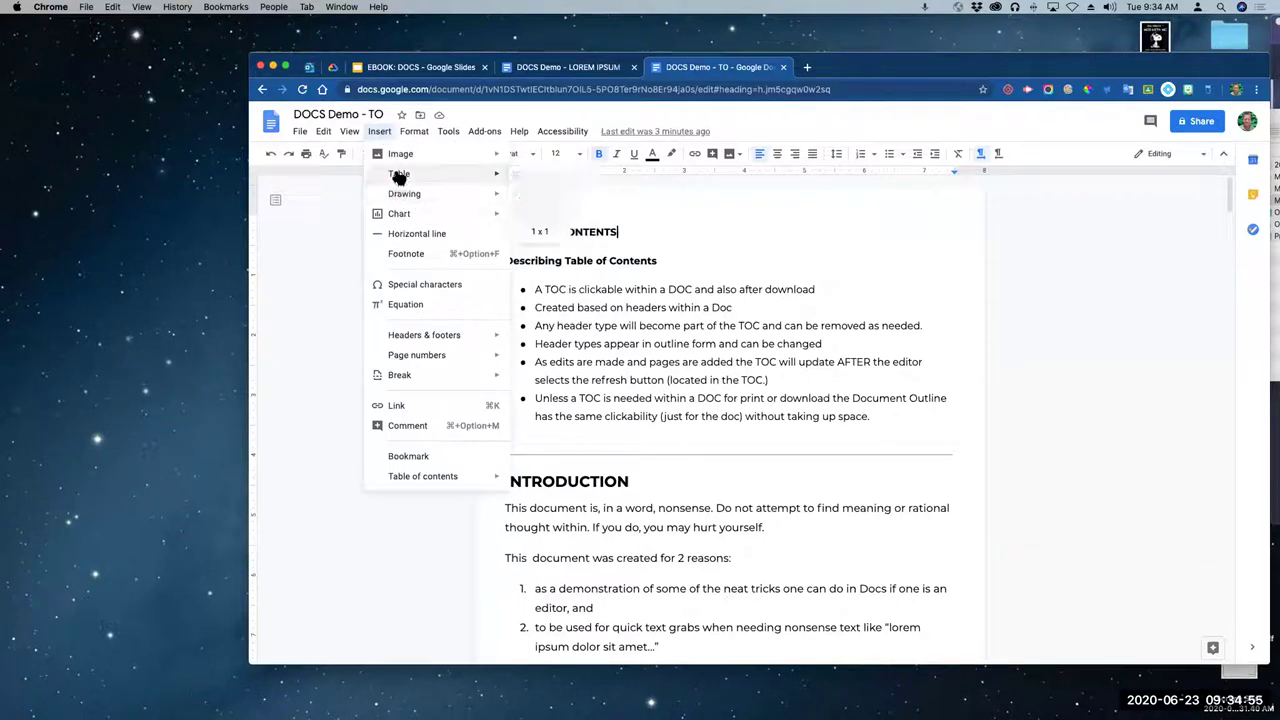
pyautogui.click(622, 262)
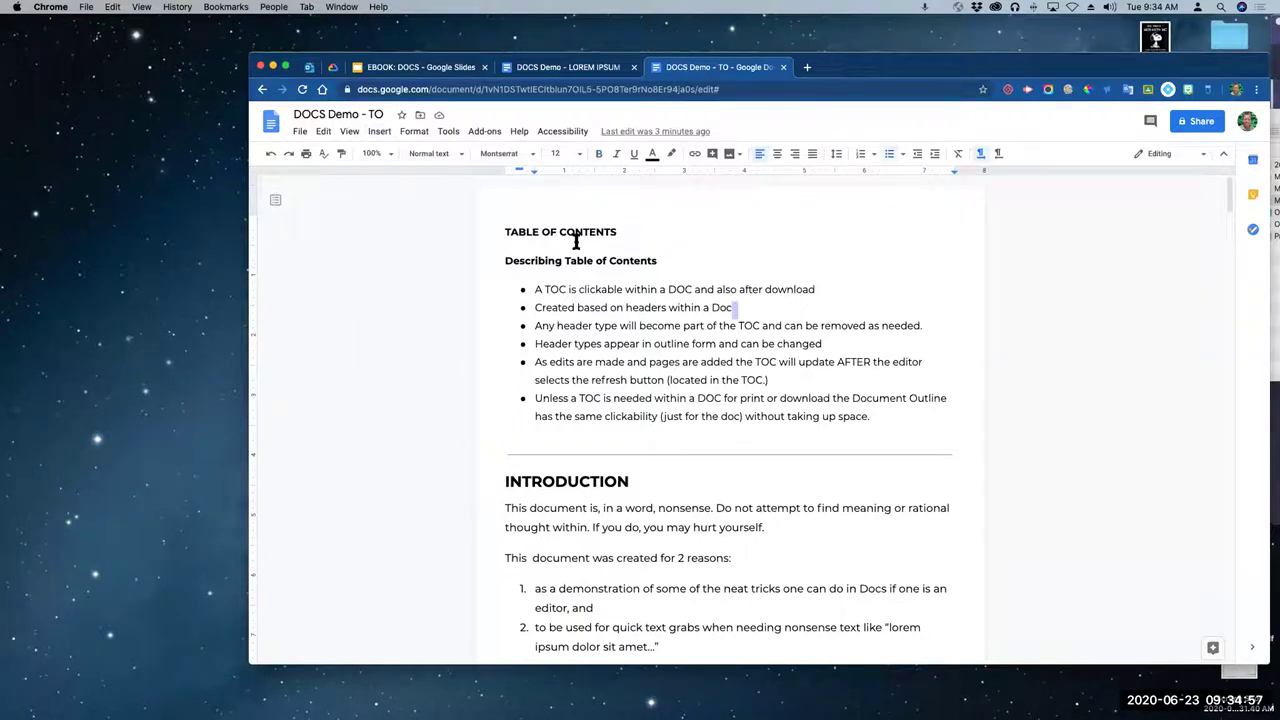
pyautogui.click(509, 210)
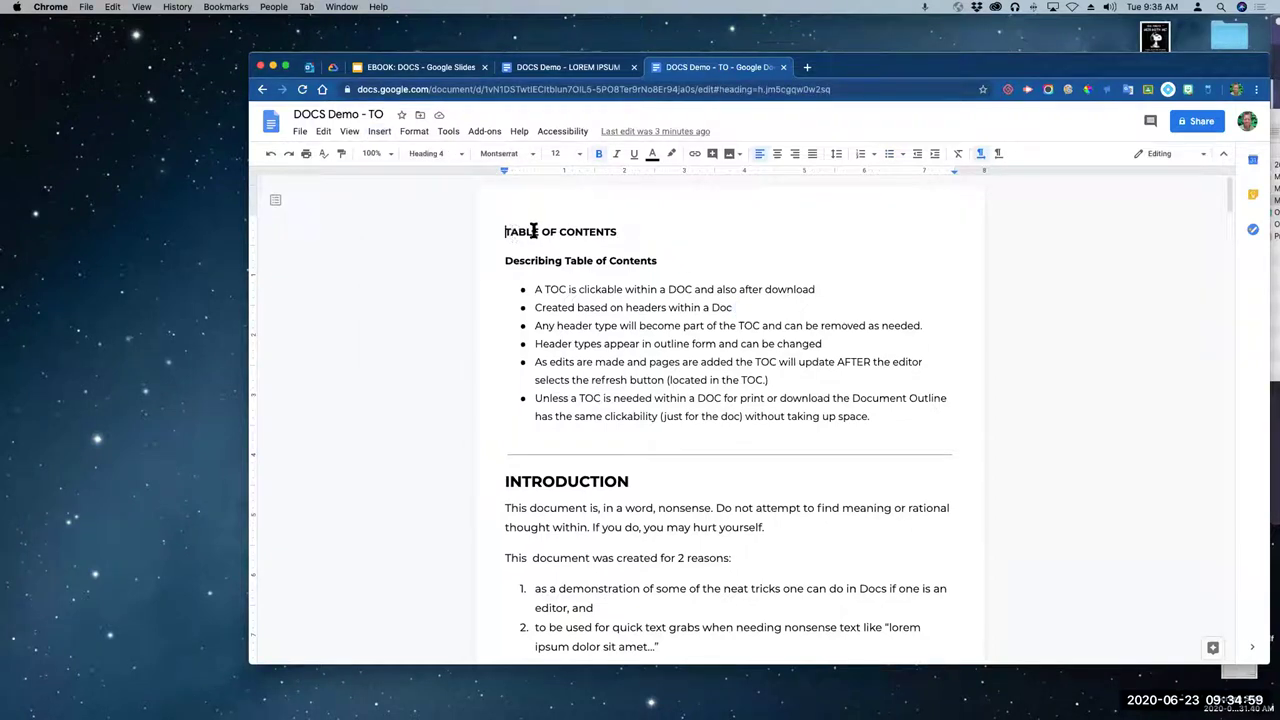
pyautogui.press('Return')
pyautogui.click(509, 231)
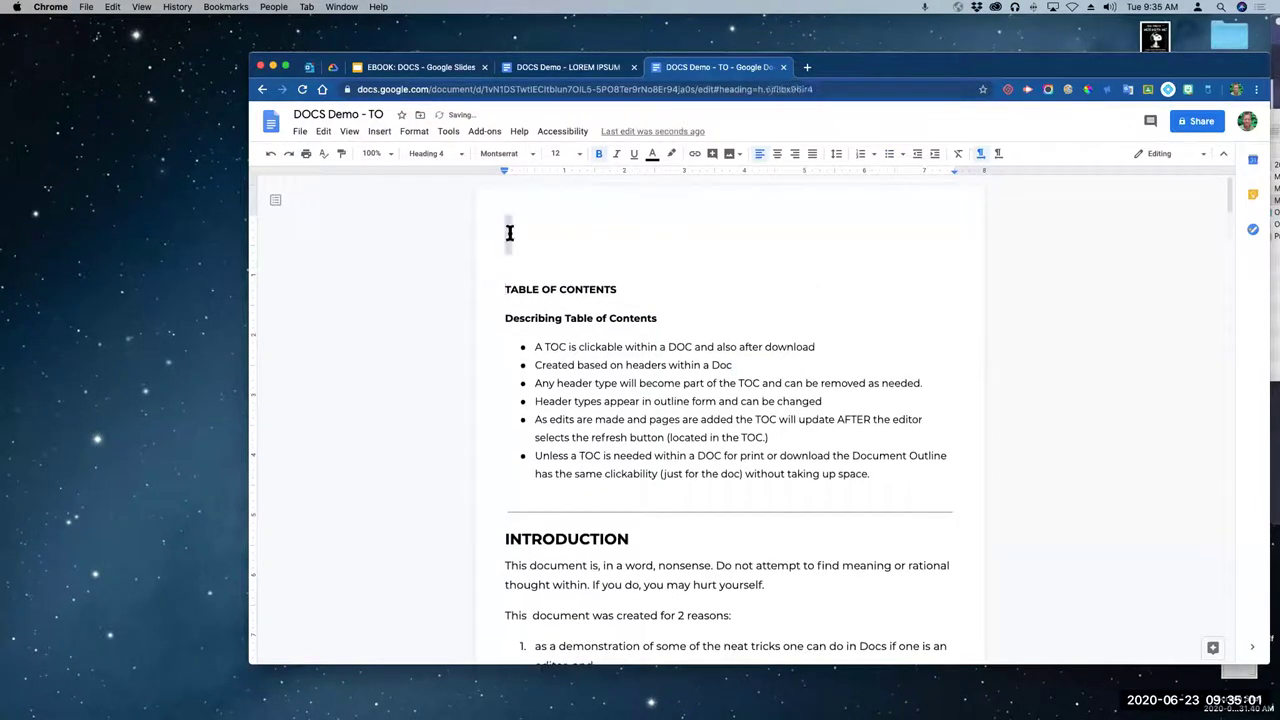
pyautogui.click(383, 131)
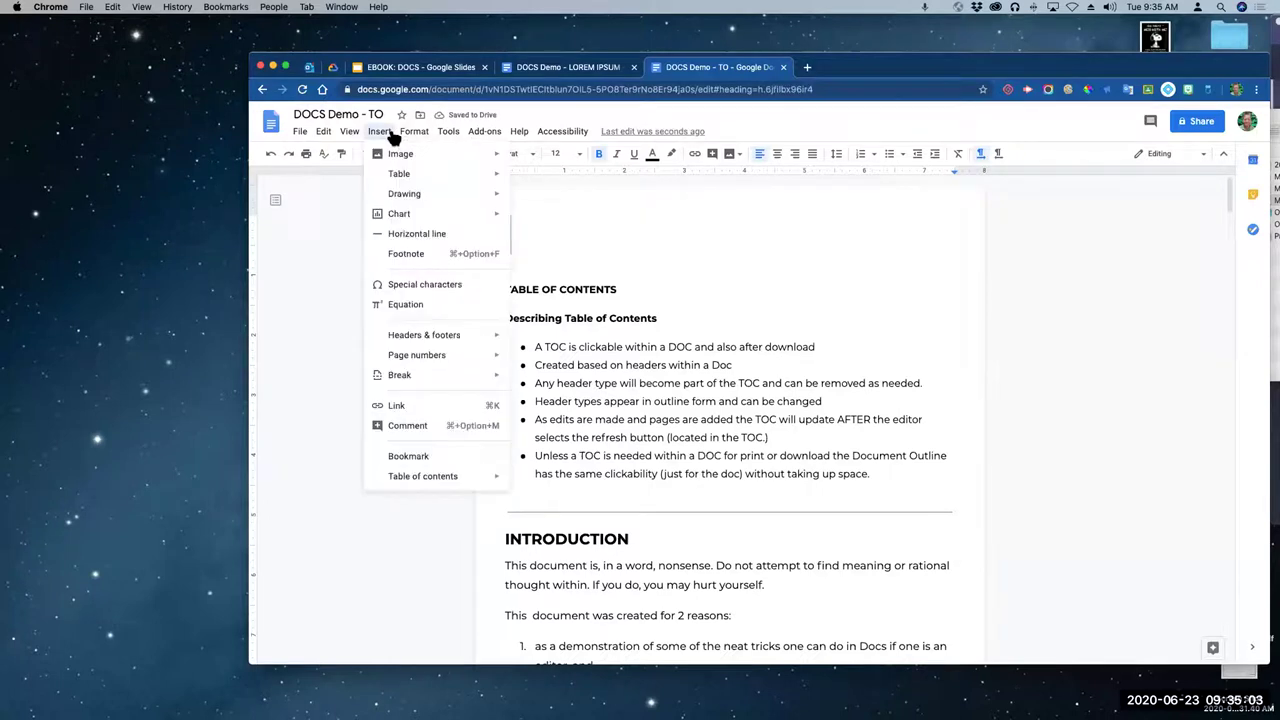
pyautogui.moveTo(403, 174)
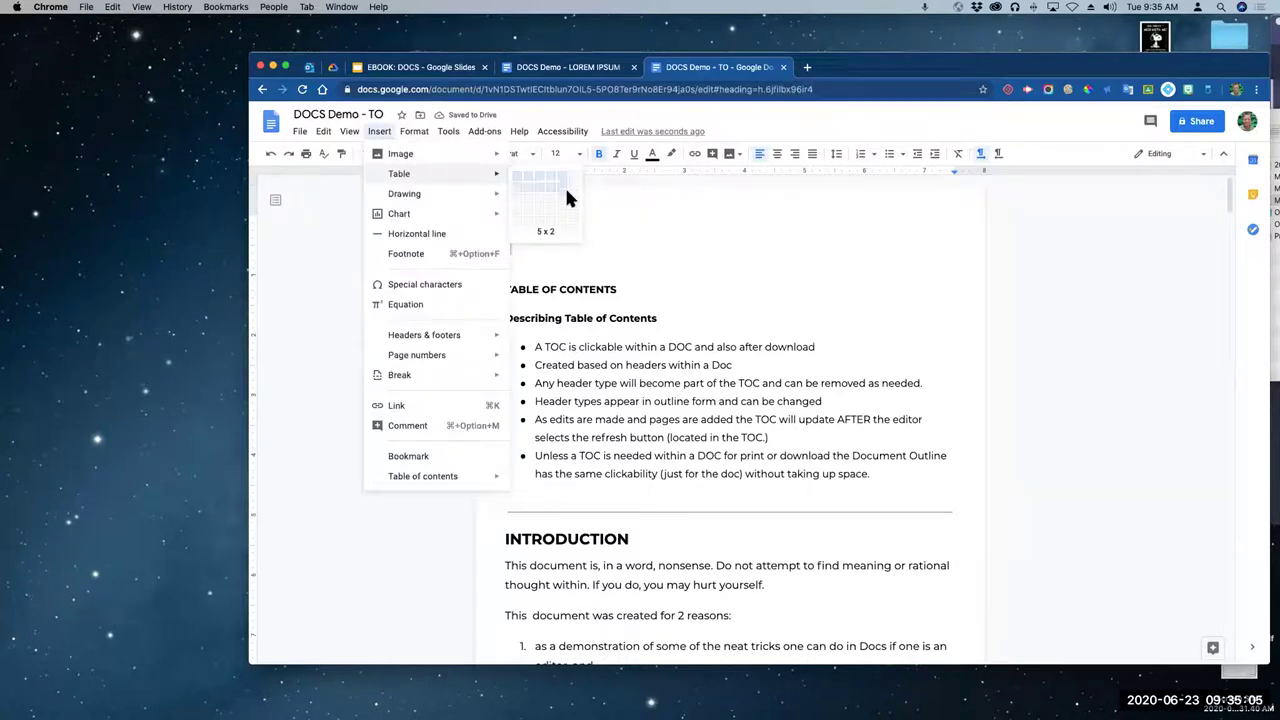
pyautogui.click(565, 196)
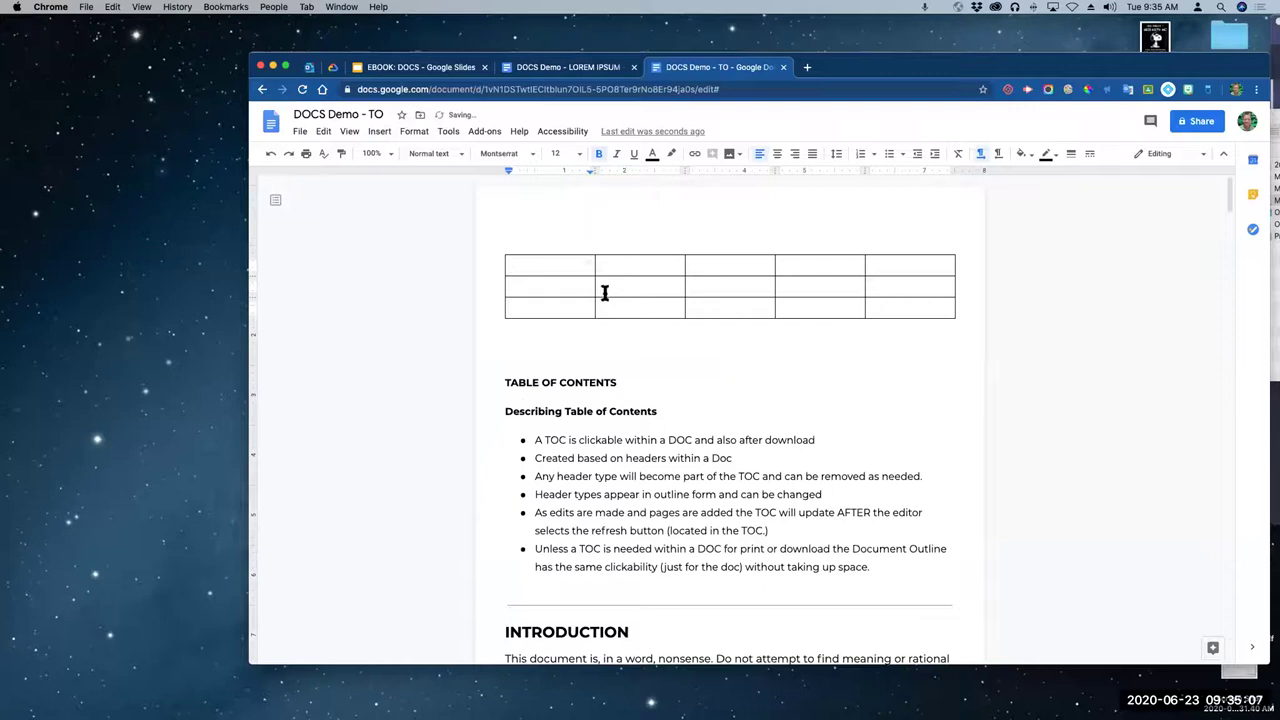
# Step: Enter the headers "Student ID" and "SENTENCE" in the first two cells of the table's top row
pyautogui.write('S')
pyautogui.write('tudnet')
pyautogui.press('BackSpace')
pyautogui.press('BackSpace')
pyautogui.press('BackSpace')
pyautogui.write('ent ID')
pyautogui.press('Tab')
pyautogui.write('SENTENCE')
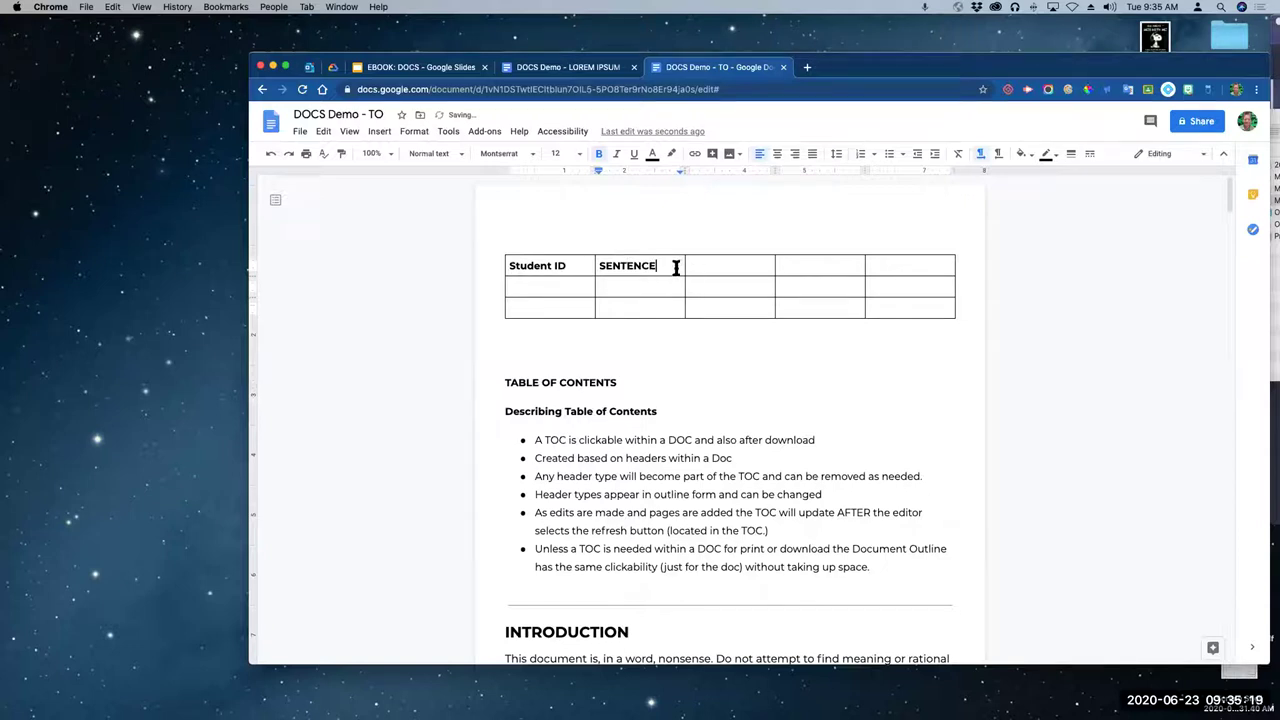
# Step: Merge the "SENTENCE" header cell with the three empty cells beside it in the top row
pyautogui.moveTo(676, 268); pyautogui.dragTo(917, 266)
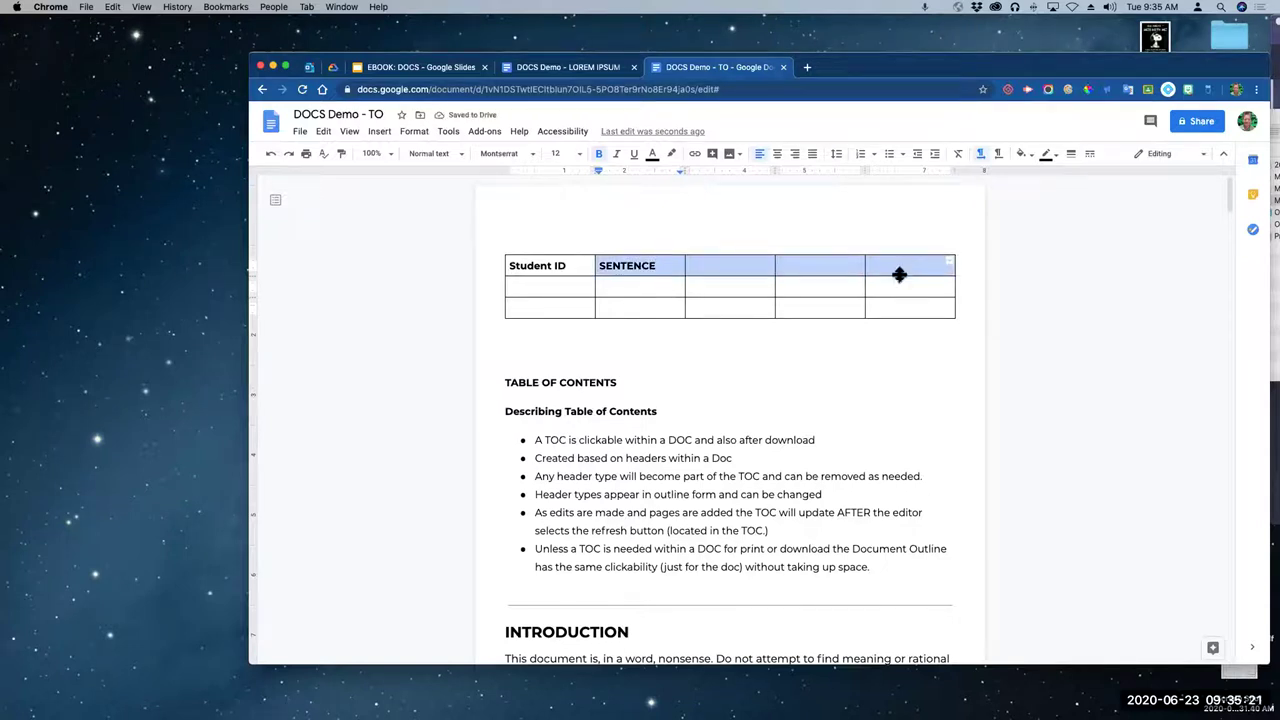
pyautogui.moveTo(635, 291); pyautogui.dragTo(883, 280)
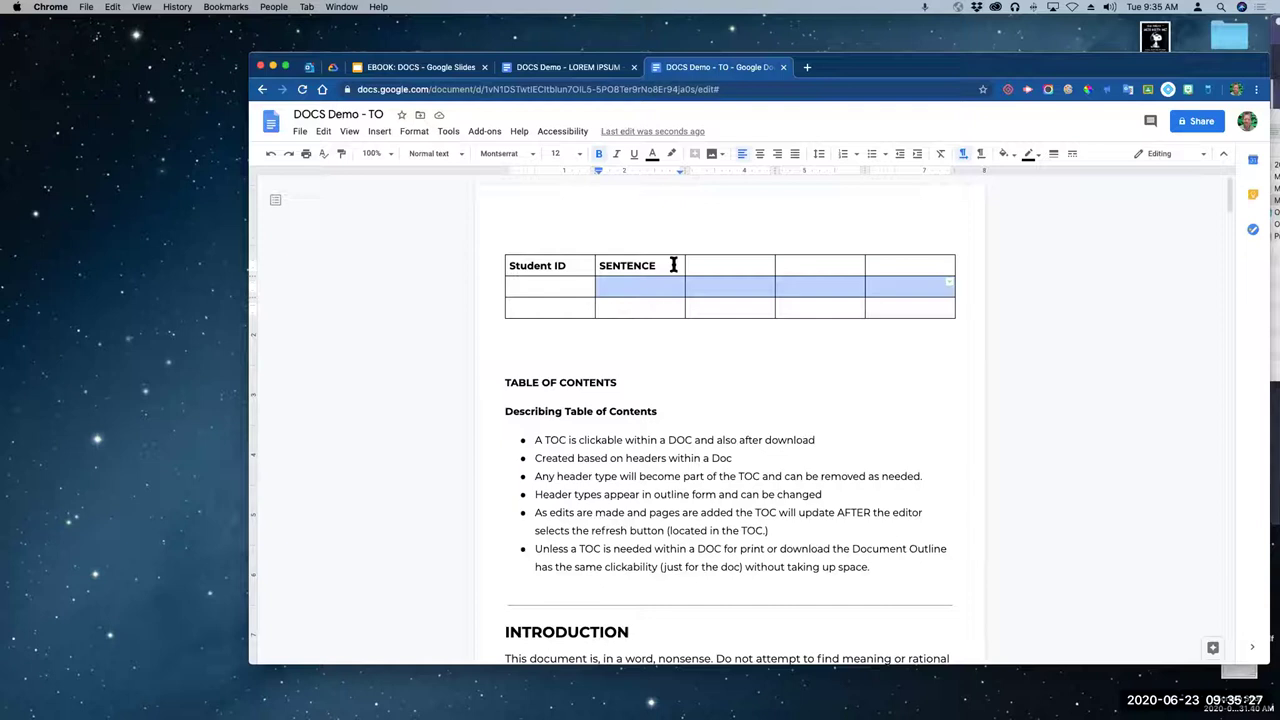
pyautogui.moveTo(674, 266); pyautogui.dragTo(913, 263)
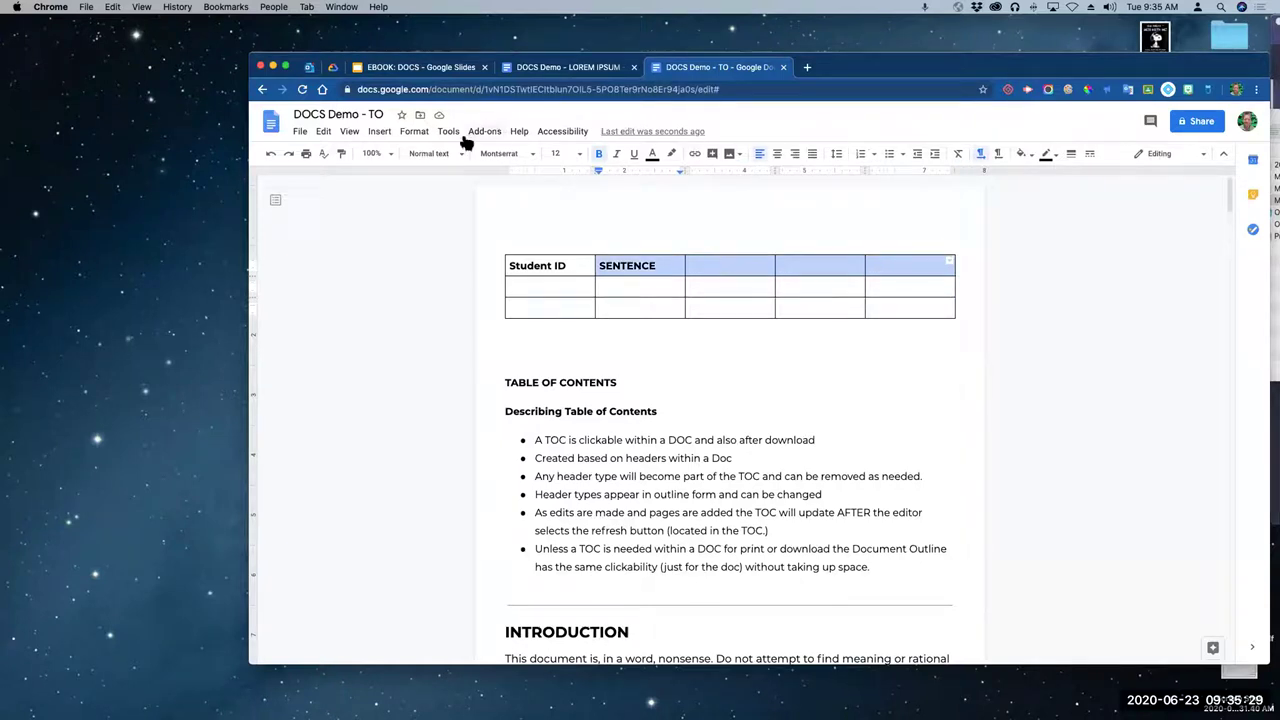
pyautogui.rightClick(728, 267)
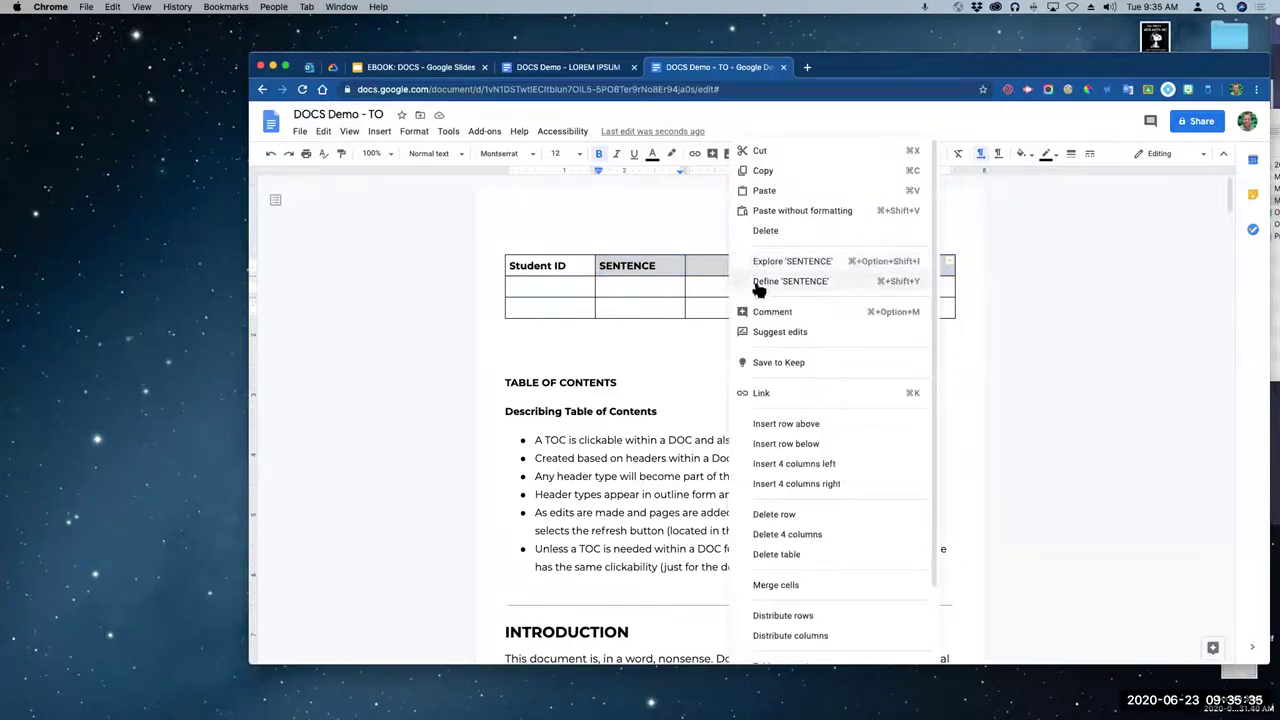
pyautogui.click(790, 585)
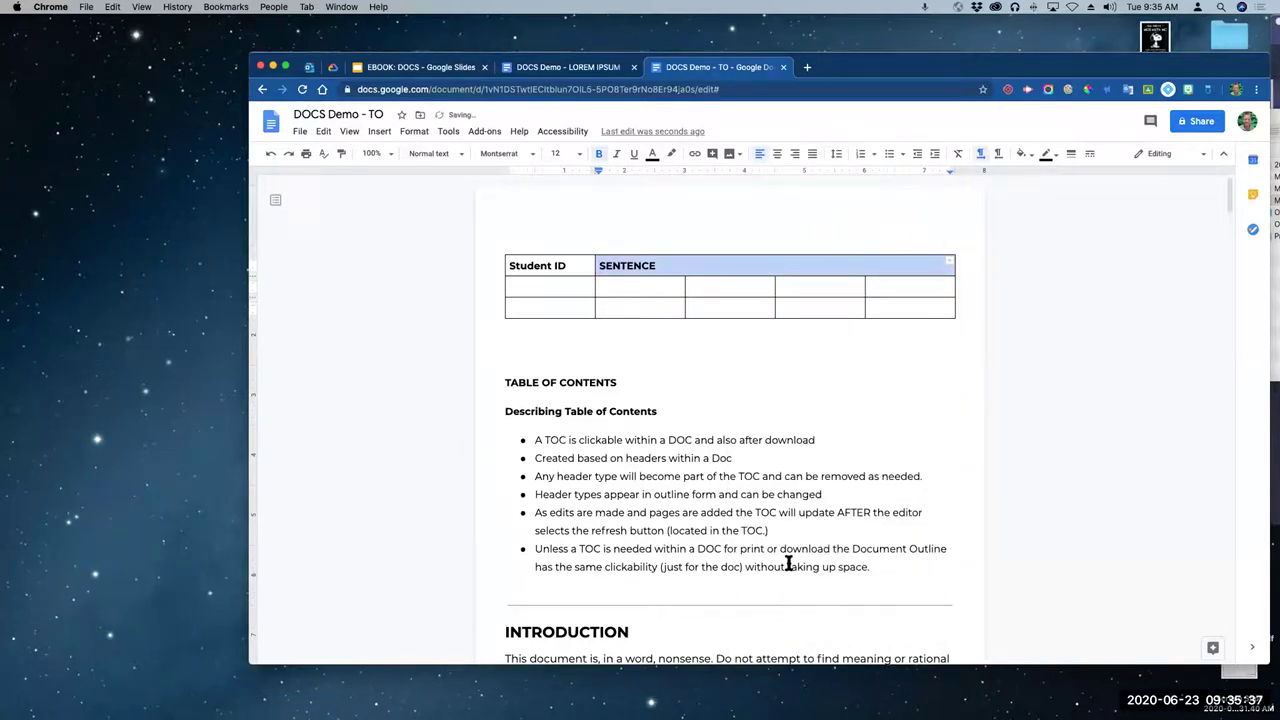
pyautogui.click(868, 269)
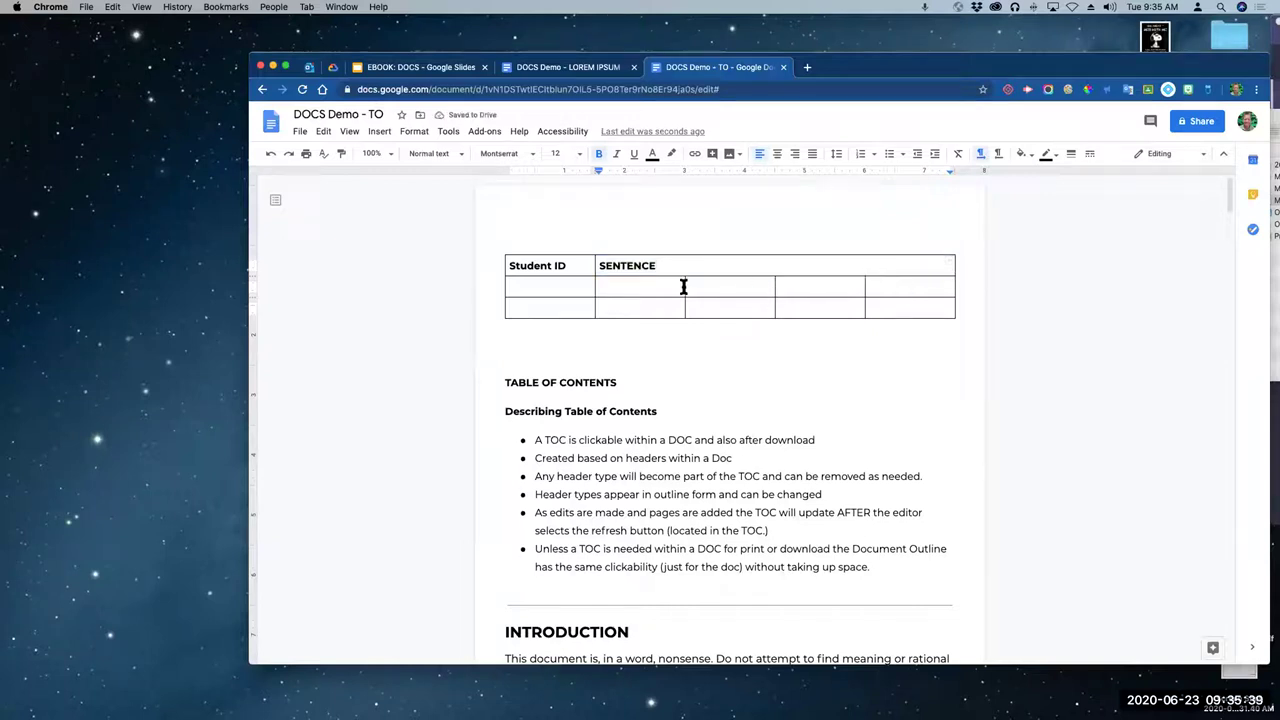
# Step: Delete the two empty rows below the table's header row
pyautogui.moveTo(600, 286); pyautogui.dragTo(903, 303)
pyautogui.rightClick(901, 310)
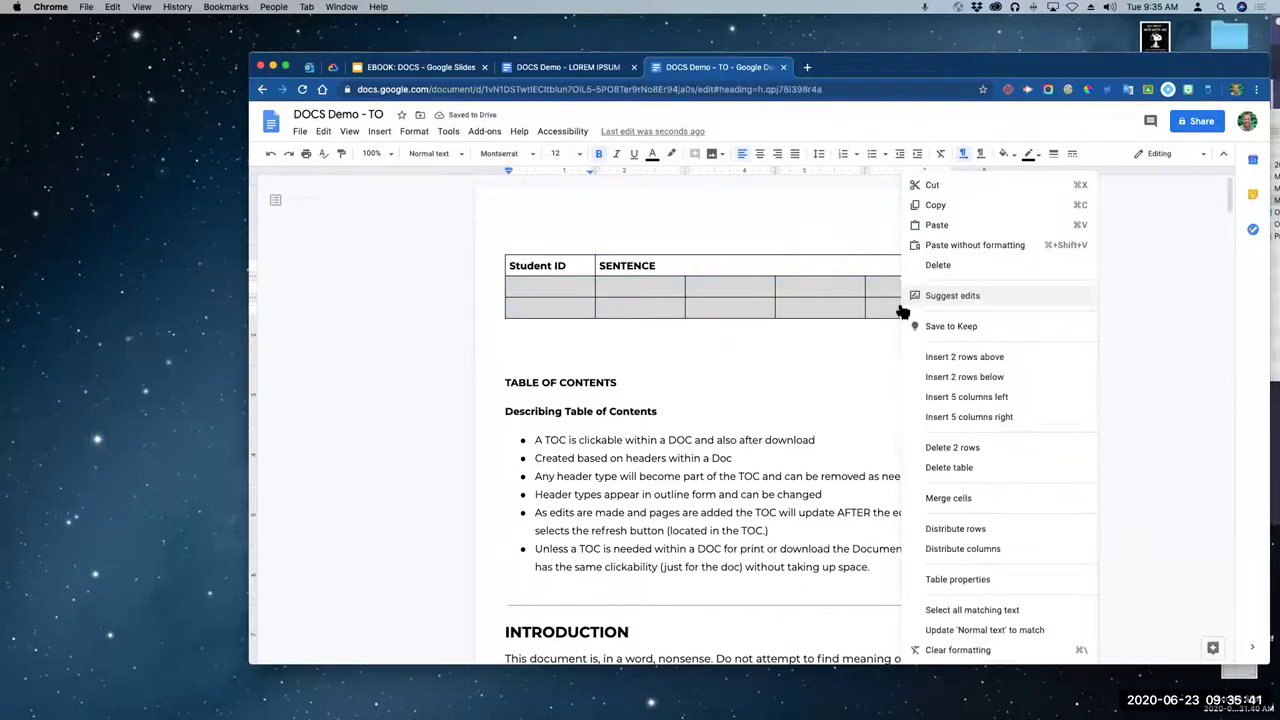
pyautogui.click(950, 448)
# Step: Replace the "SENTENCE" header text with "Add Sentence"
pyautogui.click(709, 268)
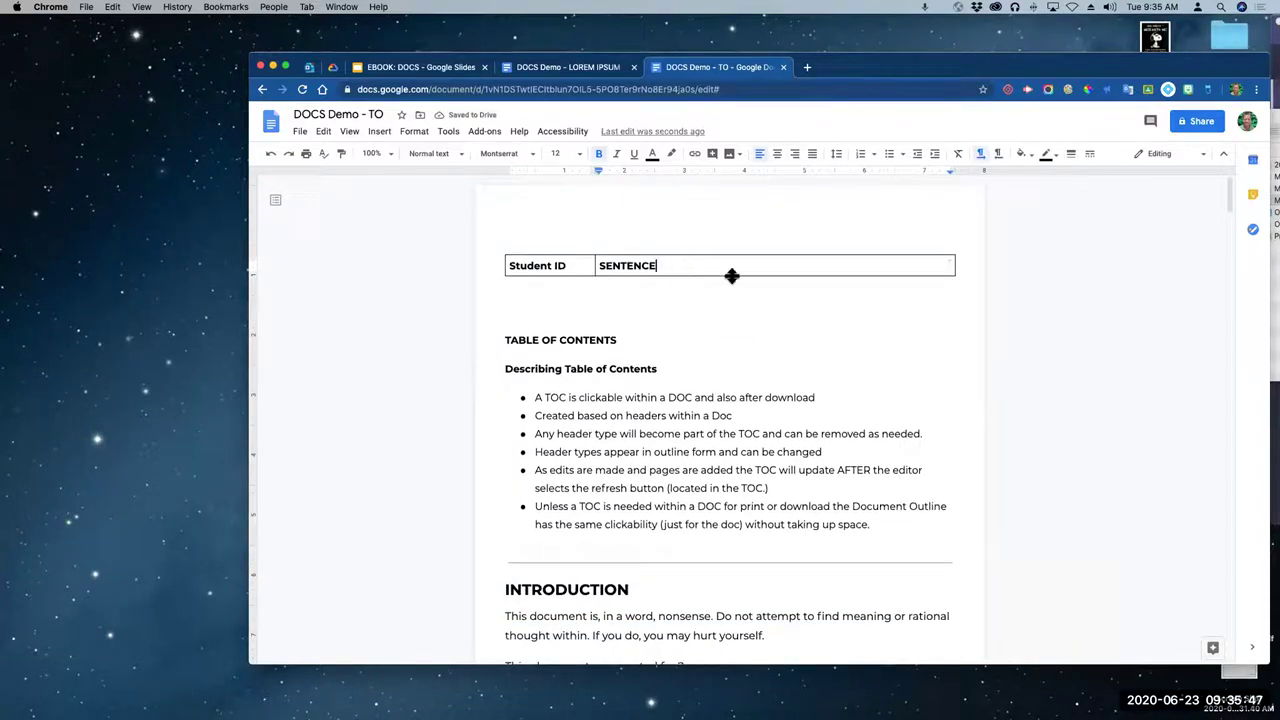
pyautogui.moveTo(603, 265); pyautogui.dragTo(702, 265)
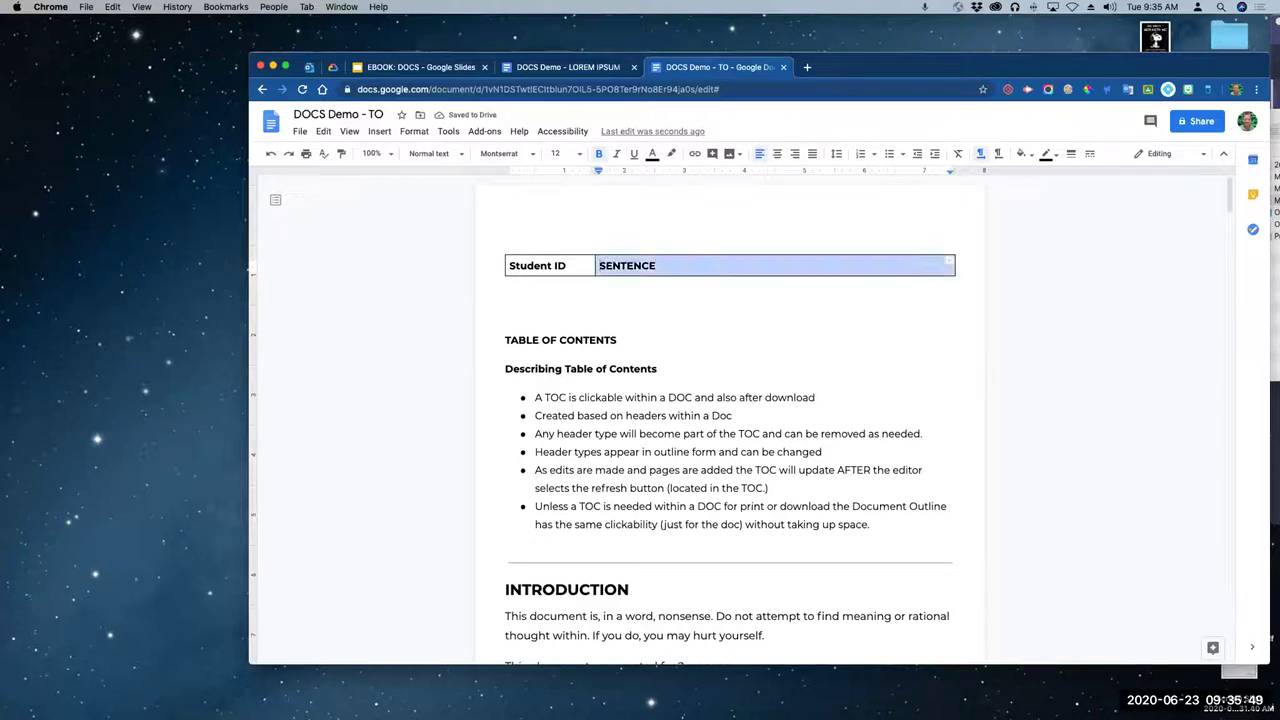
pyautogui.write('Add Sentcn')
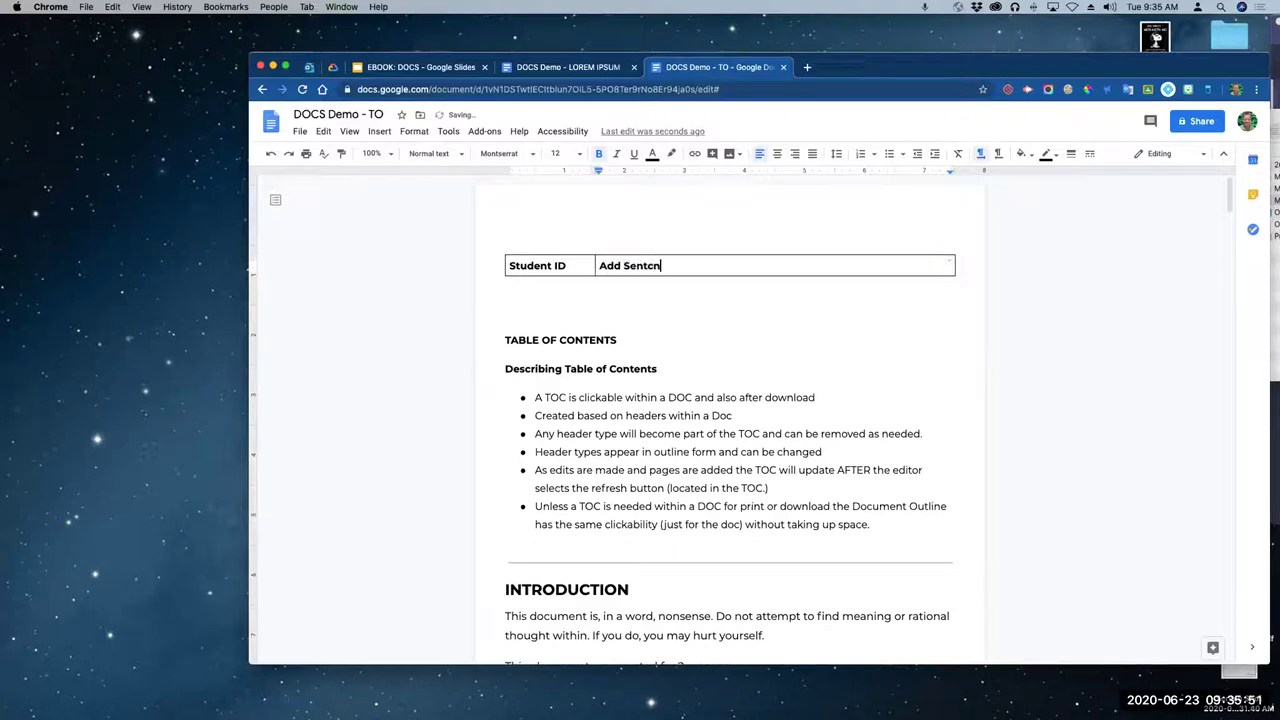
pyautogui.press('BackSpace')
pyautogui.press('BackSpace')
pyautogui.write('enct')
pyautogui.press('BackSpace')
pyautogui.write('e')
# Step: Add eight empty two-column rows below the table's header row
pyautogui.press('Tab')
pyautogui.press('Tab')
pyautogui.press('Tab')
pyautogui.press('Tab')
pyautogui.press('Tab')
pyautogui.press('Tab')
pyautogui.press('Tab')
pyautogui.press('Tab')
pyautogui.press('Tab')
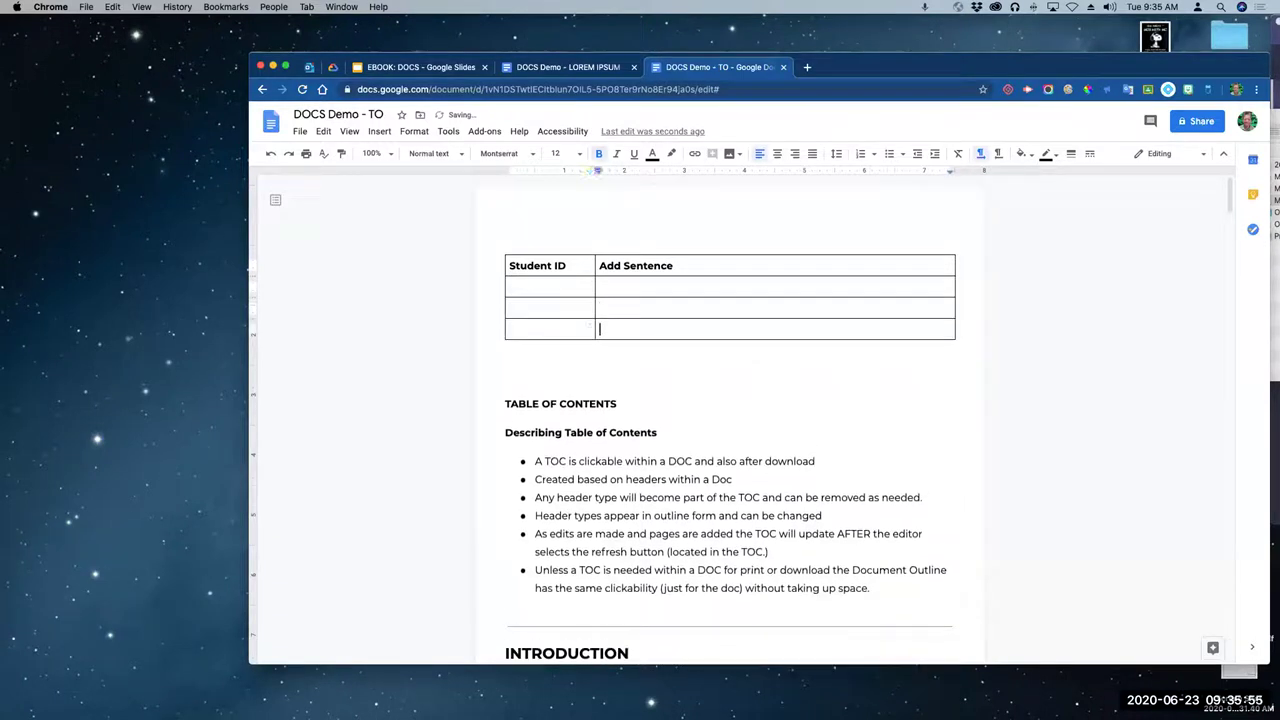
pyautogui.press('Tab')
pyautogui.press('Tab')
pyautogui.press('Tab')
pyautogui.press('Tab')
pyautogui.press('Tab')
pyautogui.press('Tab')
pyautogui.press('Tab')
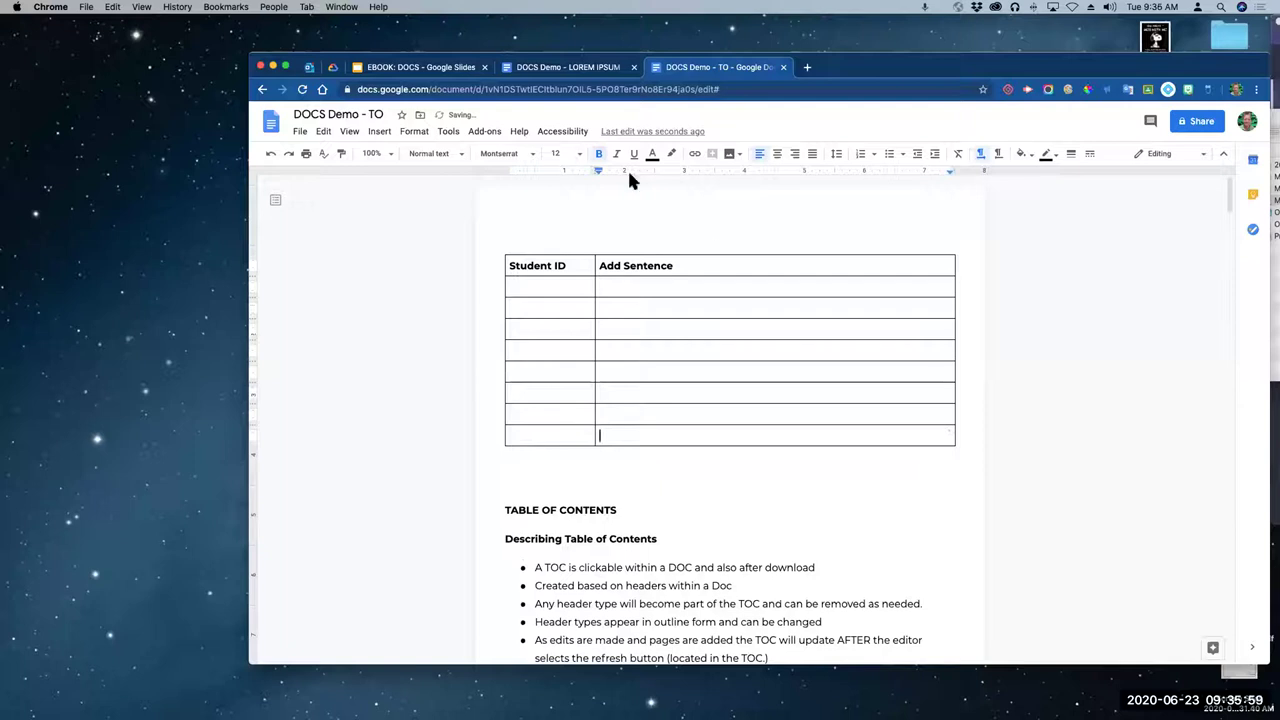
# Step: Enter 1 in the first cell under the "Student ID" header and select that entry
pyautogui.click(525, 285)
pyautogui.write('1')
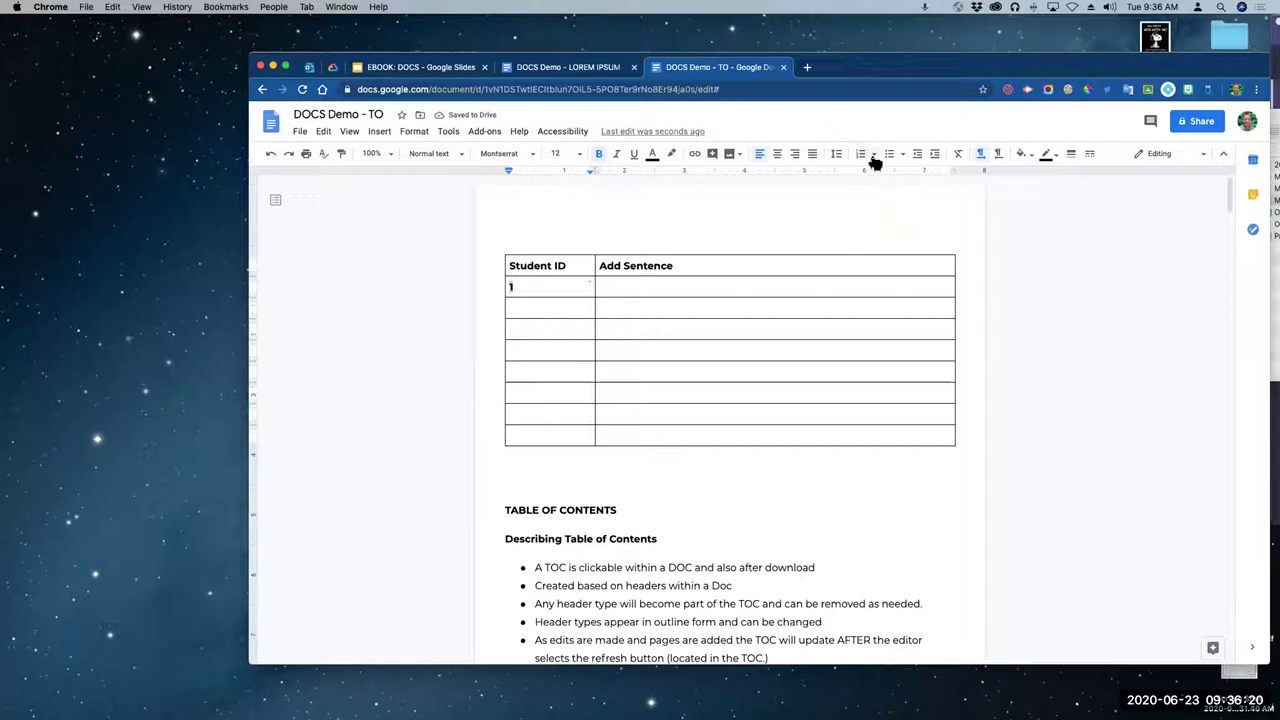
pyautogui.tripleClick(562, 289)
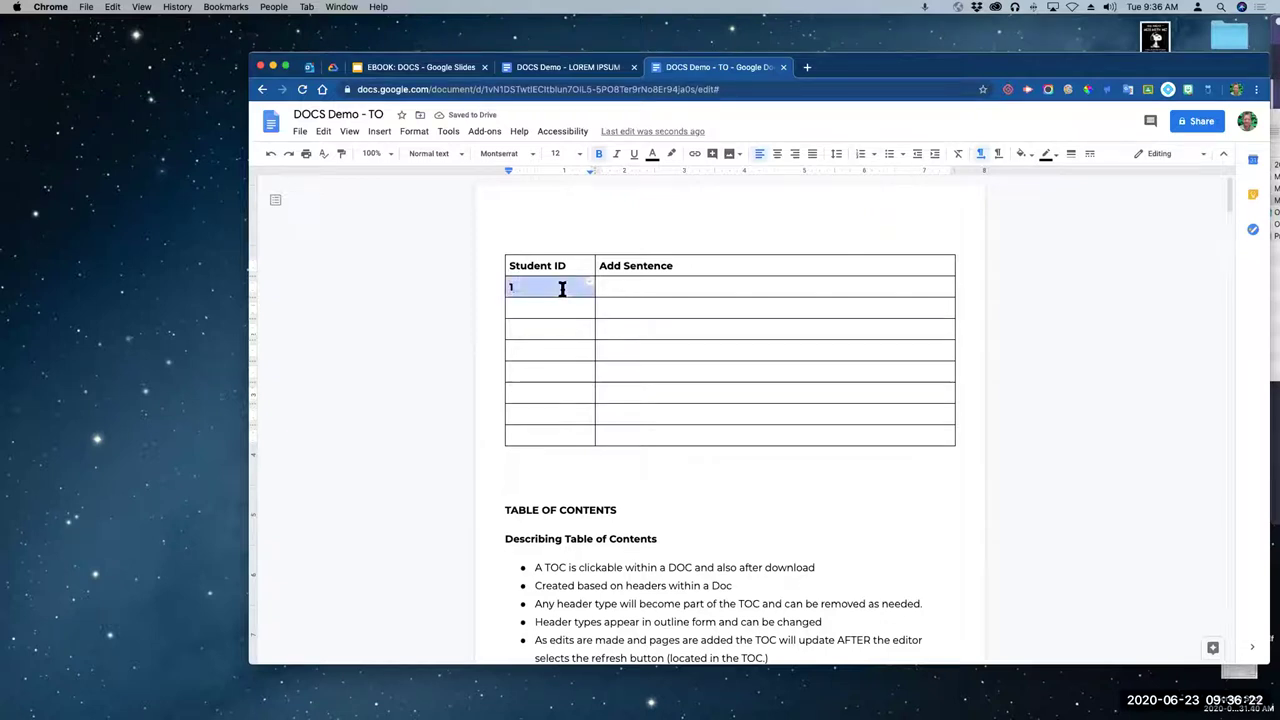